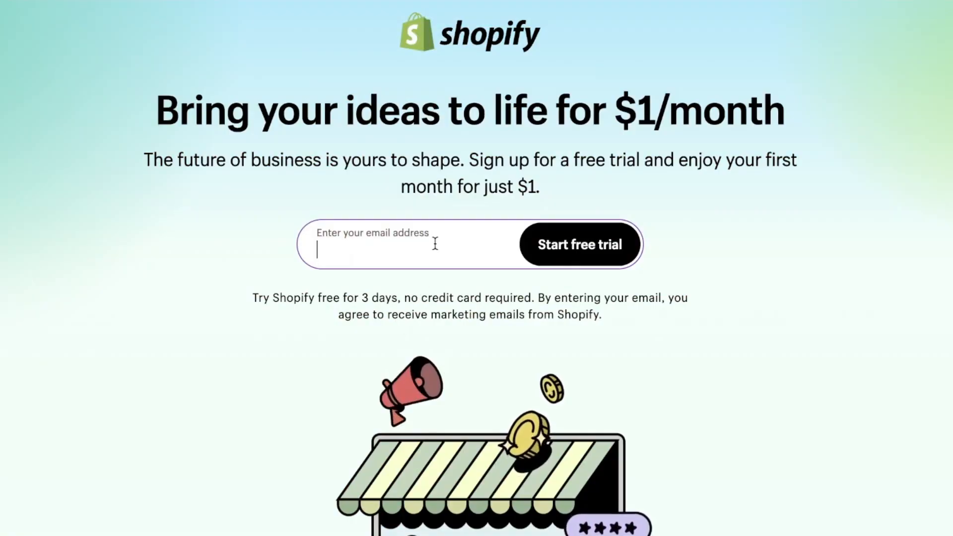
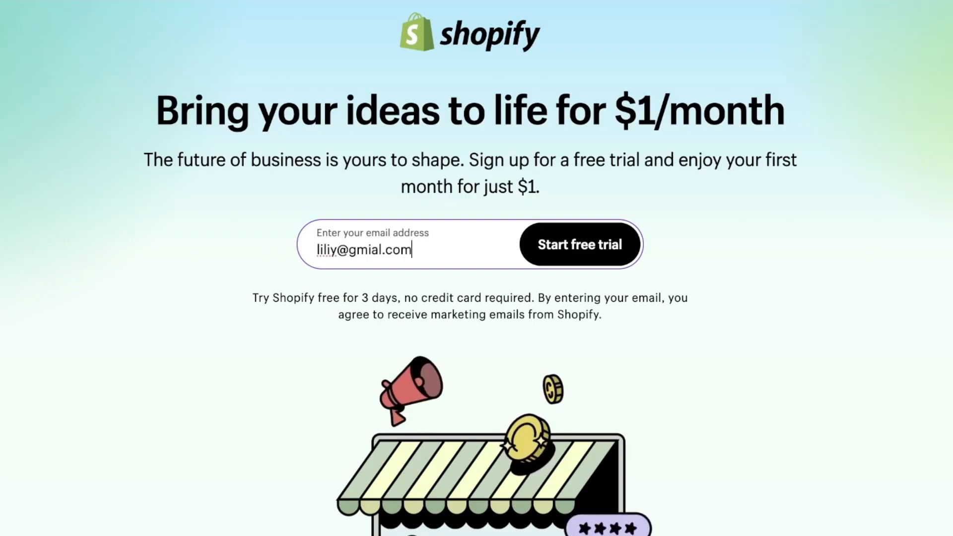
Fill in the e-mail address on the sign-up page and start the free trial.
click(590, 264)
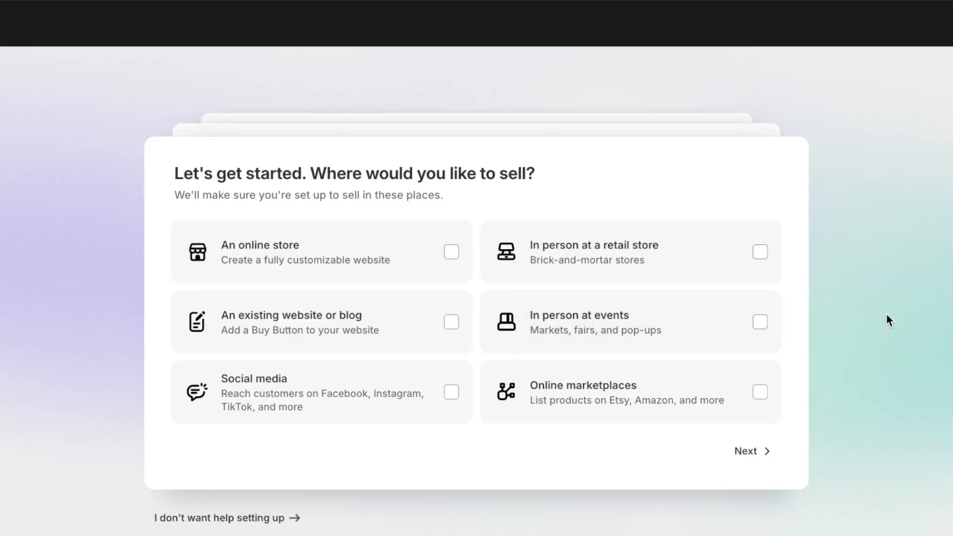
Choose an online store as the place to sell and skip the setup help.
click(378, 262)
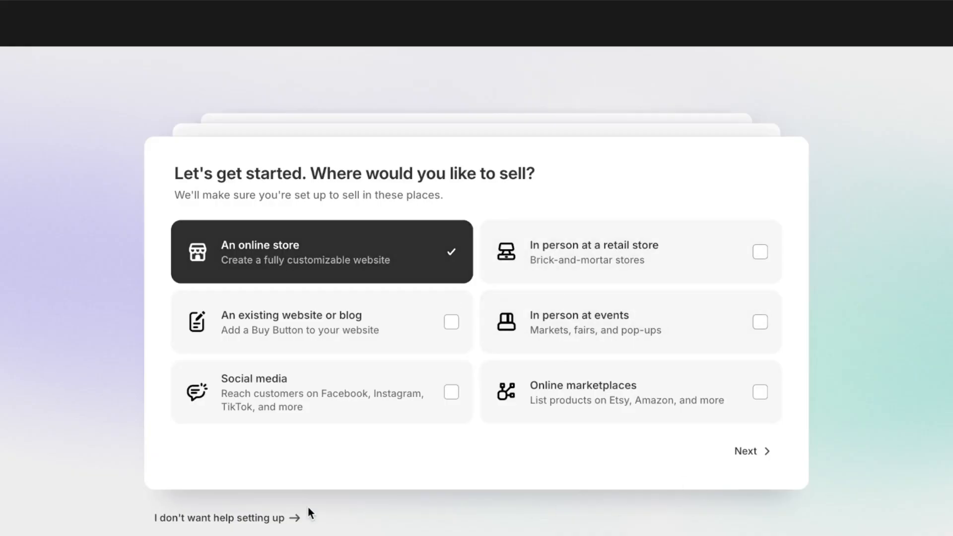
click(231, 527)
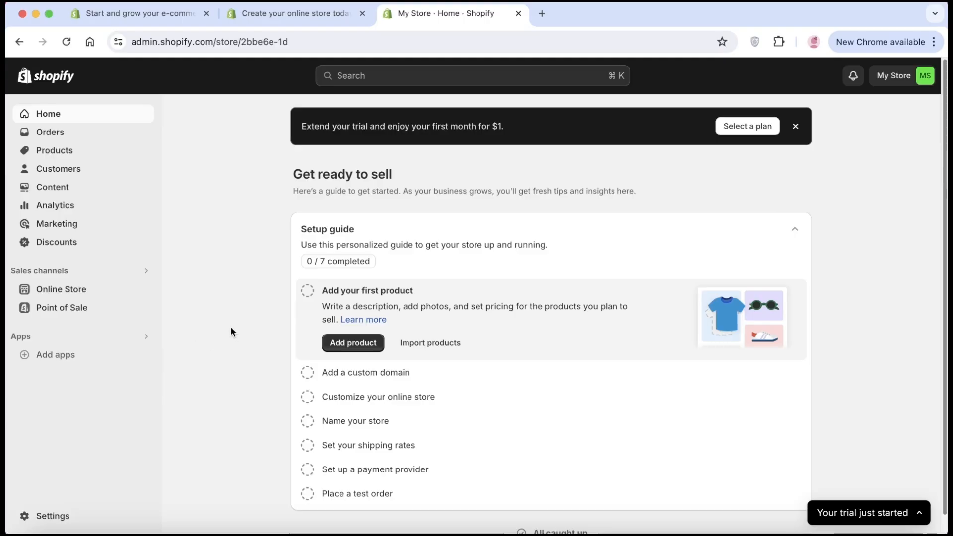
Open the online store's themes and look over the current theme and the popular free themes.
click(90, 294)
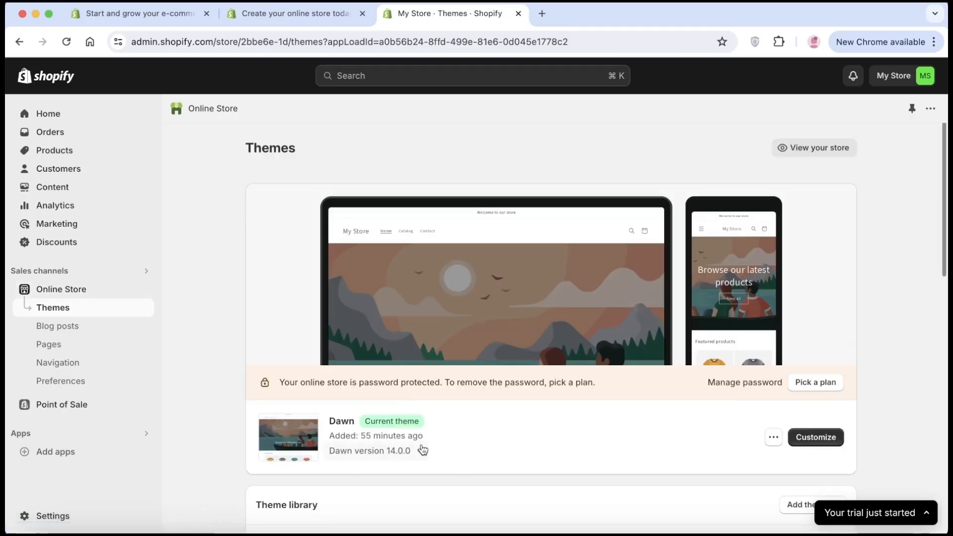
scroll(427, 454, down, 1)
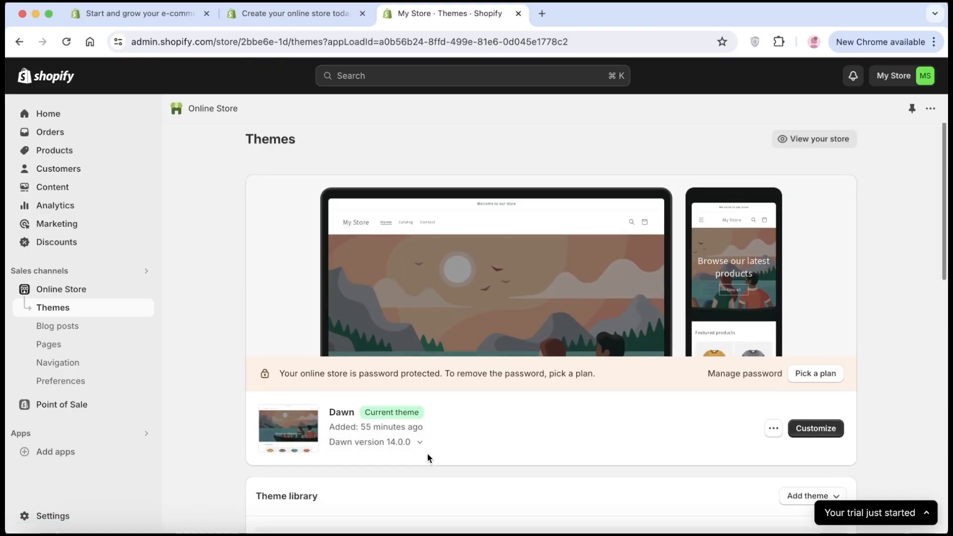
scroll(427, 454, down, 1)
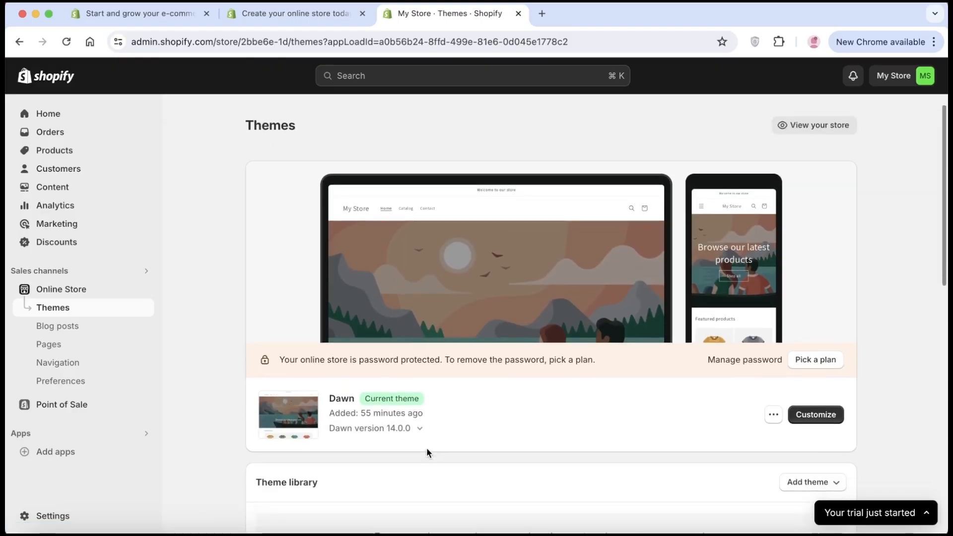
scroll(426, 447, down, 2)
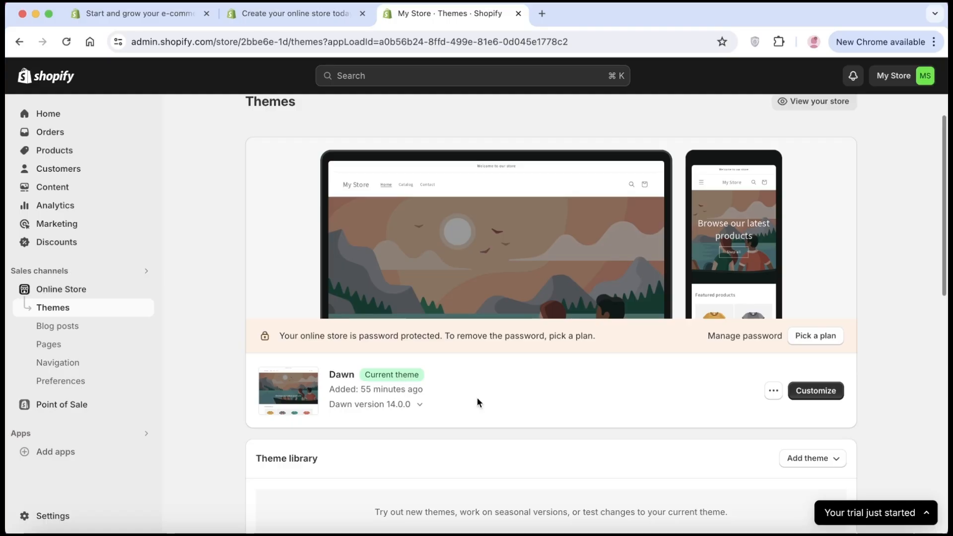
scroll(478, 397, down, 3)
scroll(477, 397, down, 10)
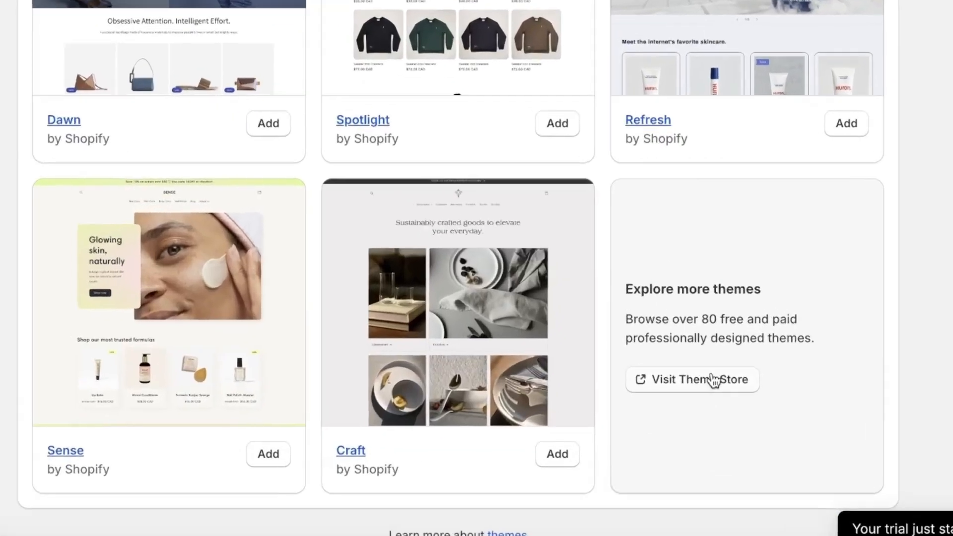
Visit the Theme Store and browse the available themes and their filter options.
click(713, 379)
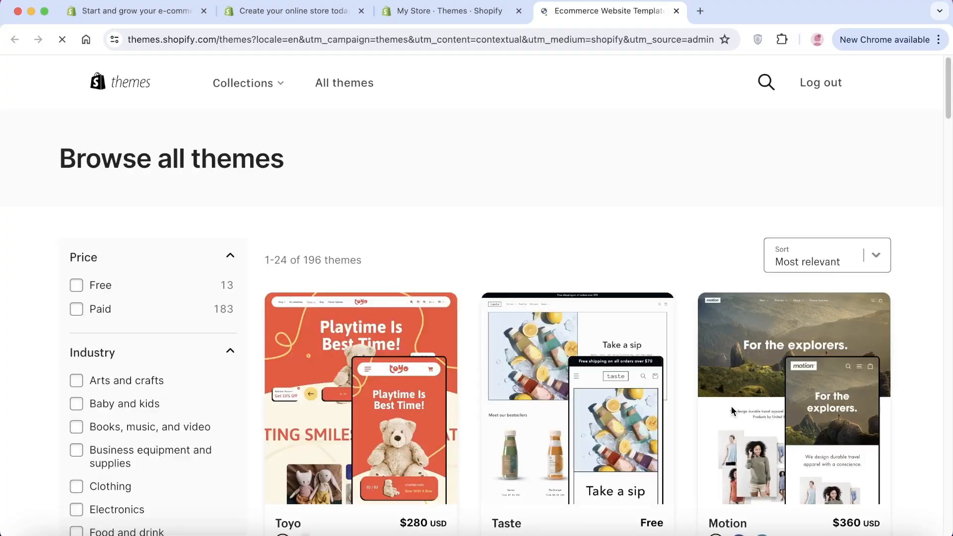
scroll(732, 410, down, 5)
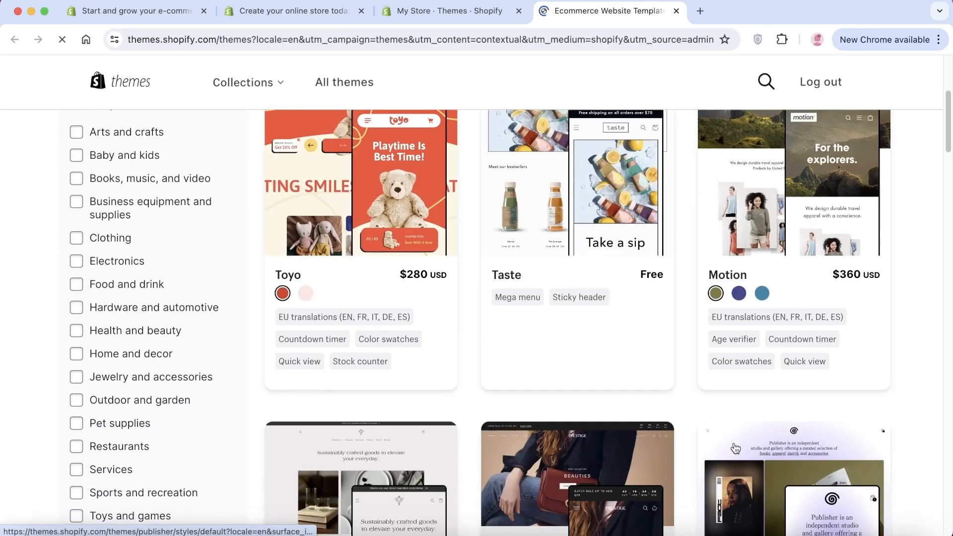
scroll(735, 451, down, 2)
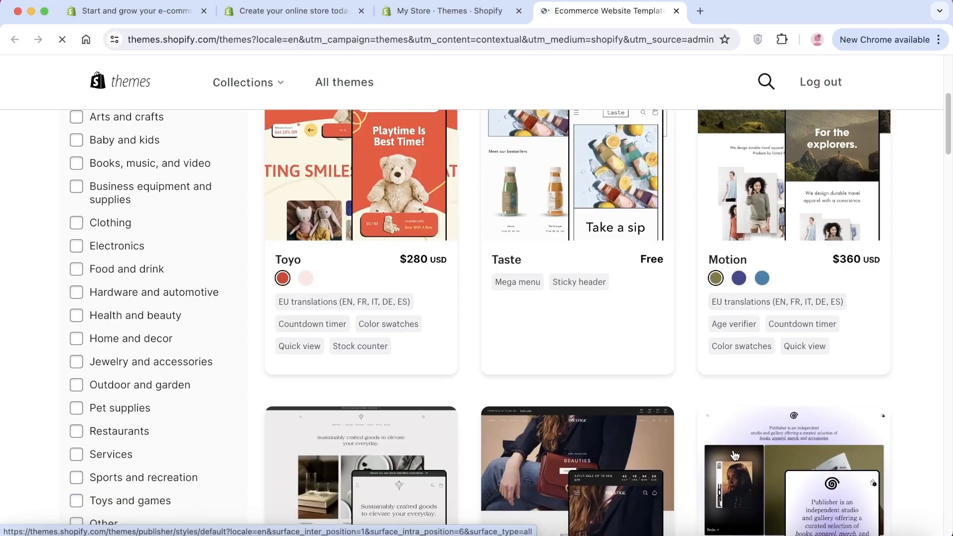
scroll(733, 459, down, 7)
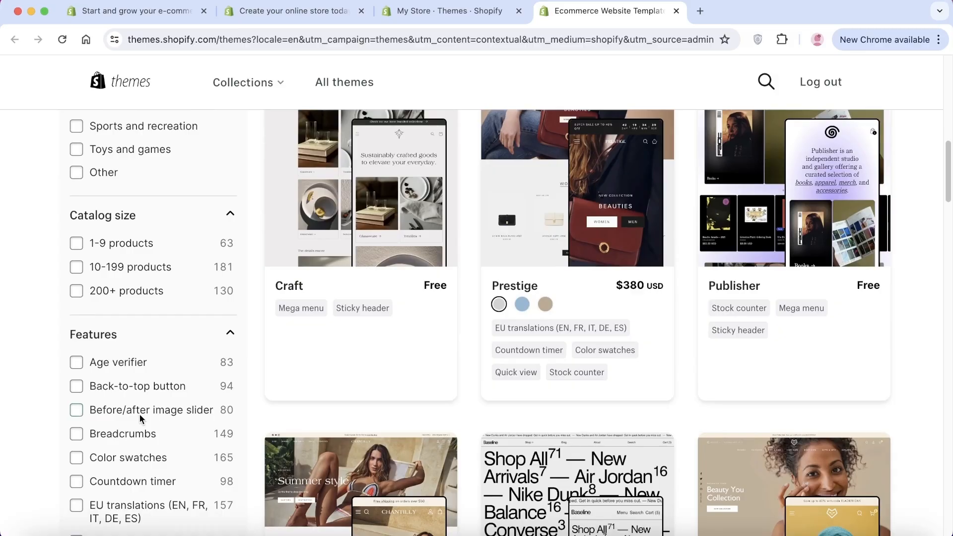
scroll(144, 424, down, 5)
Return to the store's theme overview and open the current Dawn theme for customization.
click(449, 11)
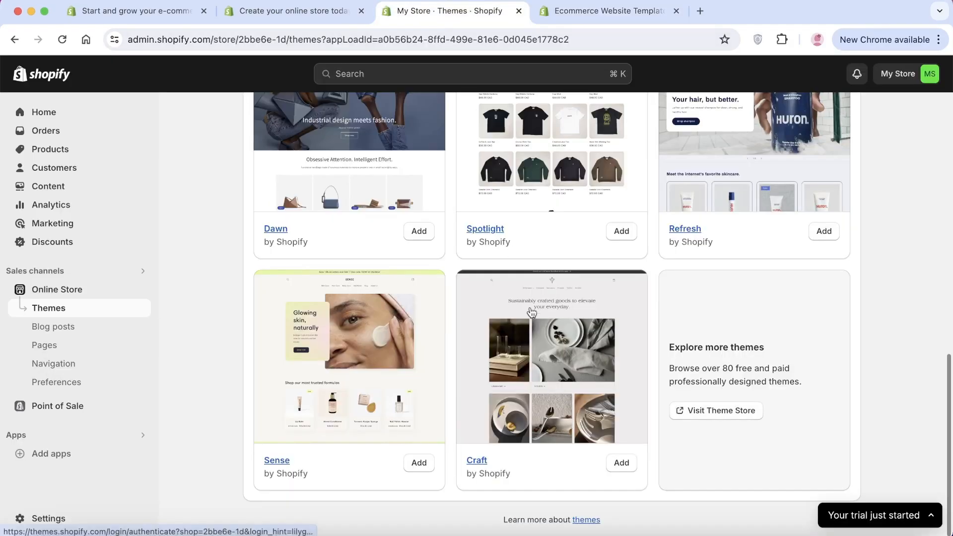
scroll(531, 314, up, 15)
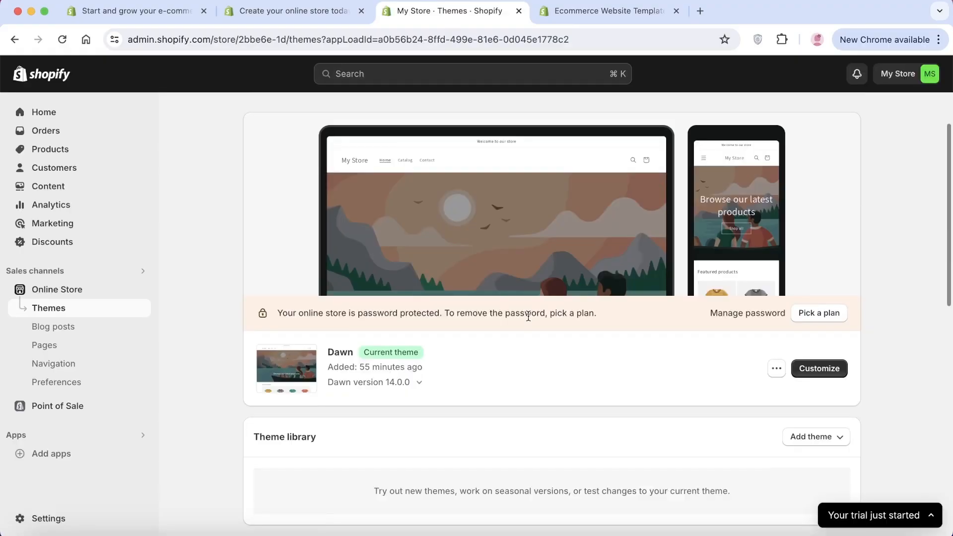
scroll(528, 315, up, 3)
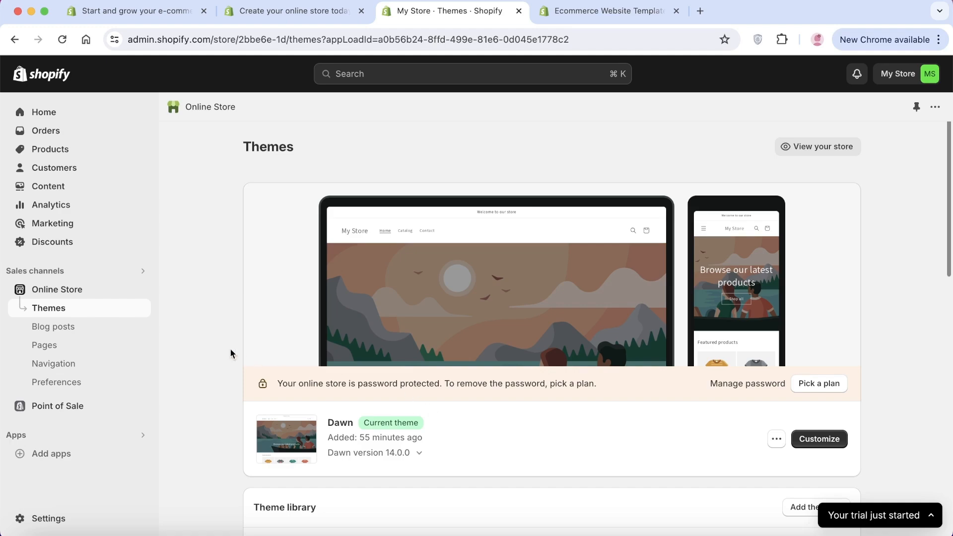
click(816, 442)
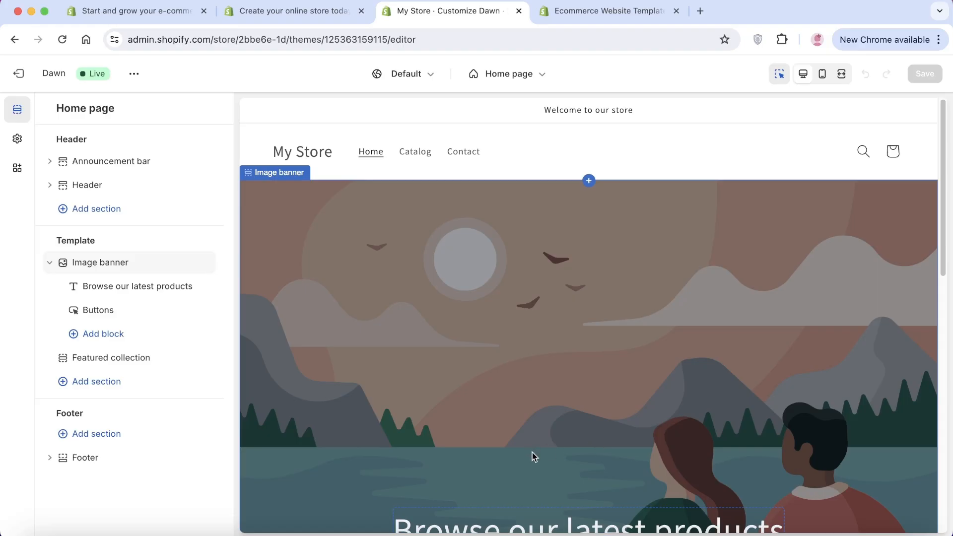
scroll(328, 362, down, 5)
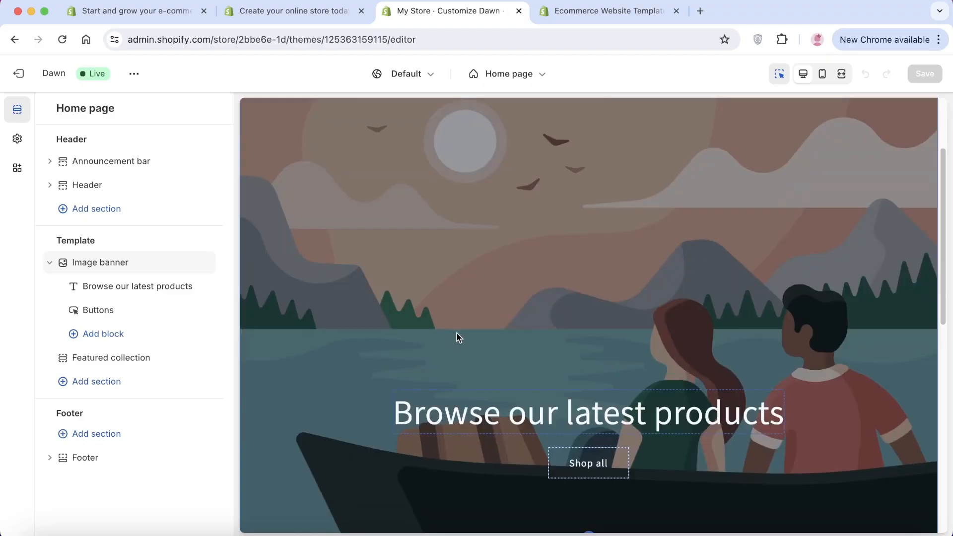
click(451, 334)
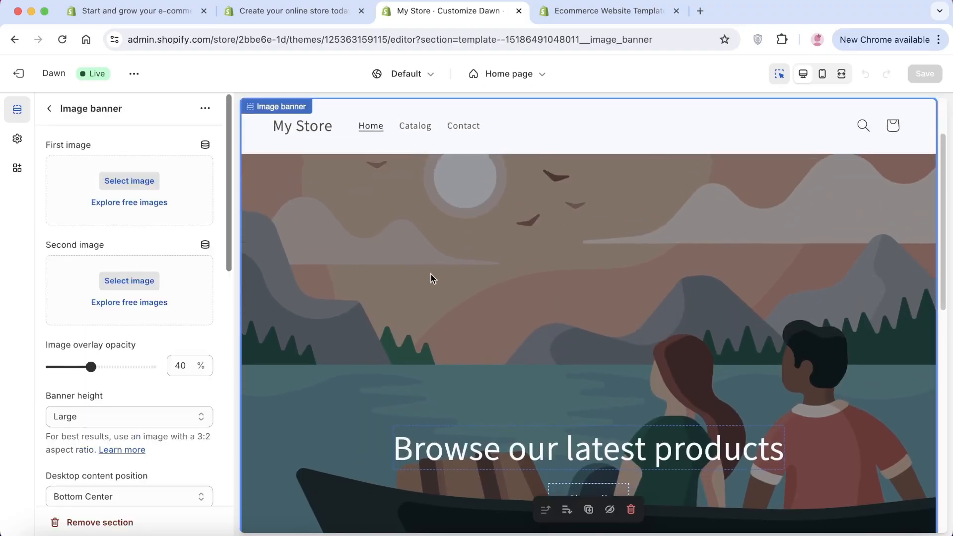
click(109, 181)
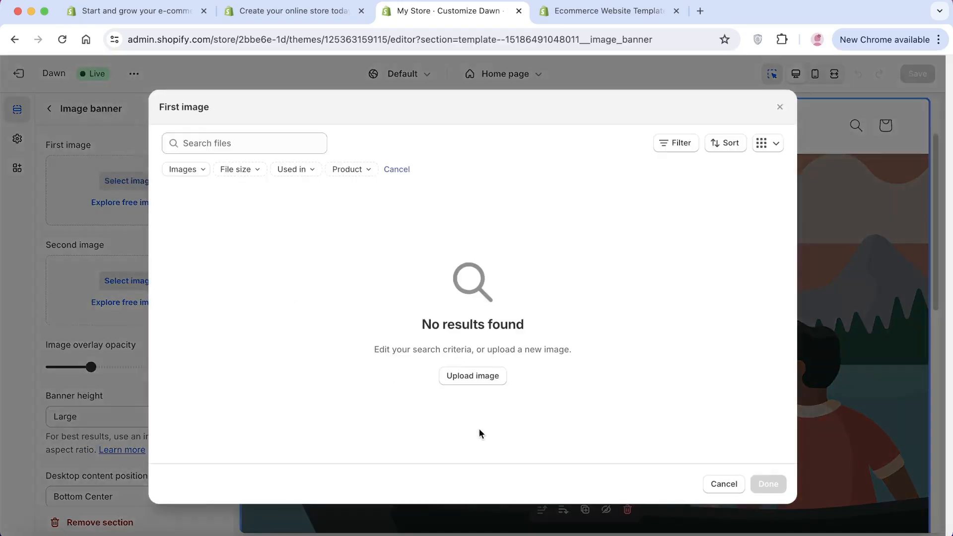
click(716, 485)
click(49, 108)
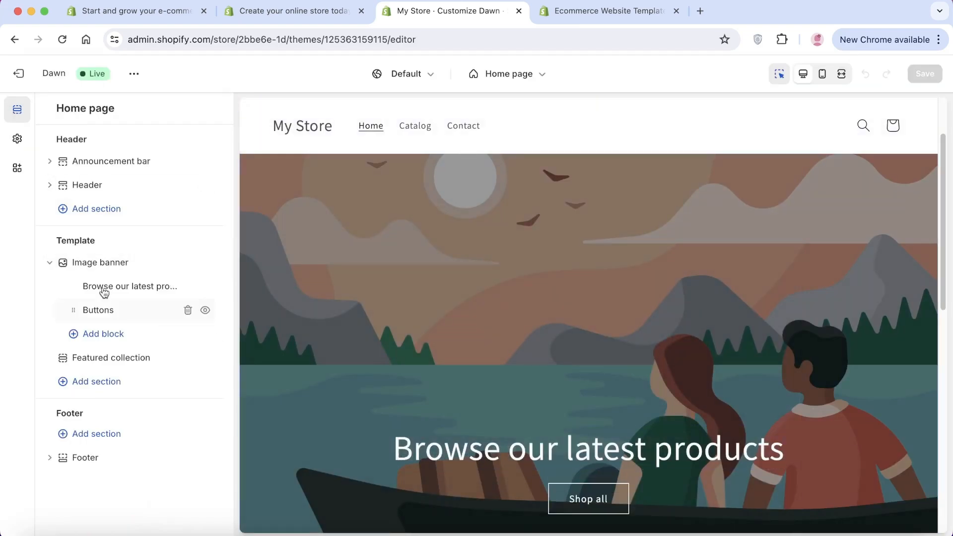
Try to upload Banner Image.png from the Downloads folder for the image banner's first image.
click(89, 266)
click(127, 181)
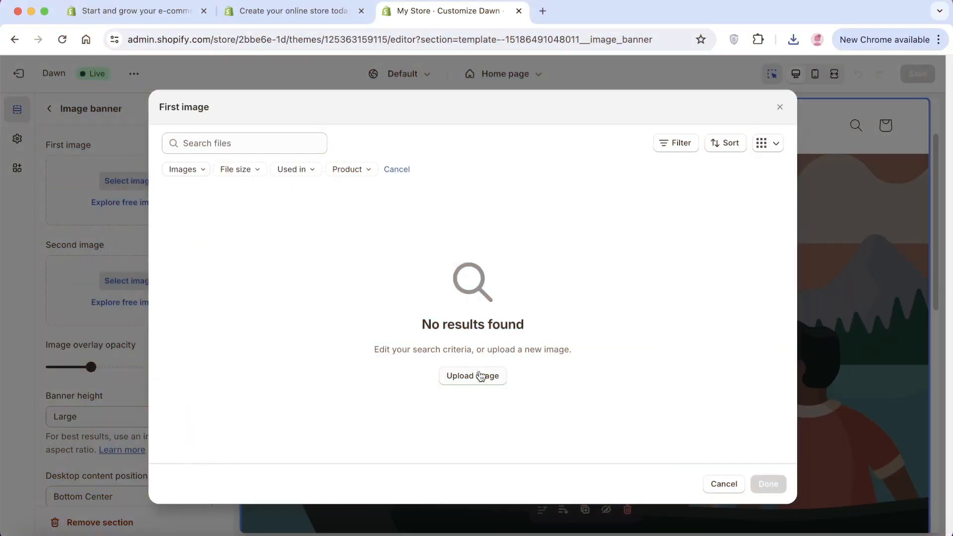
click(472, 376)
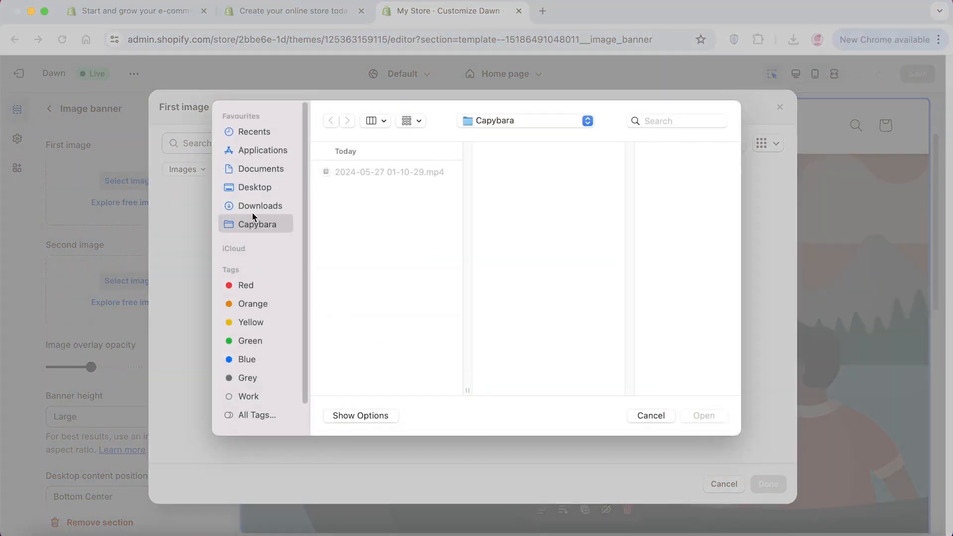
click(251, 207)
click(374, 172)
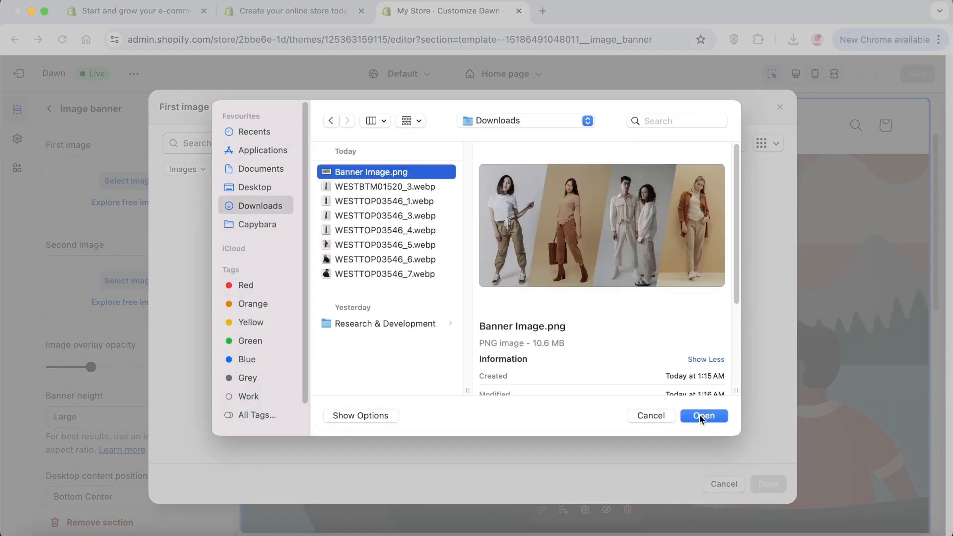
click(704, 416)
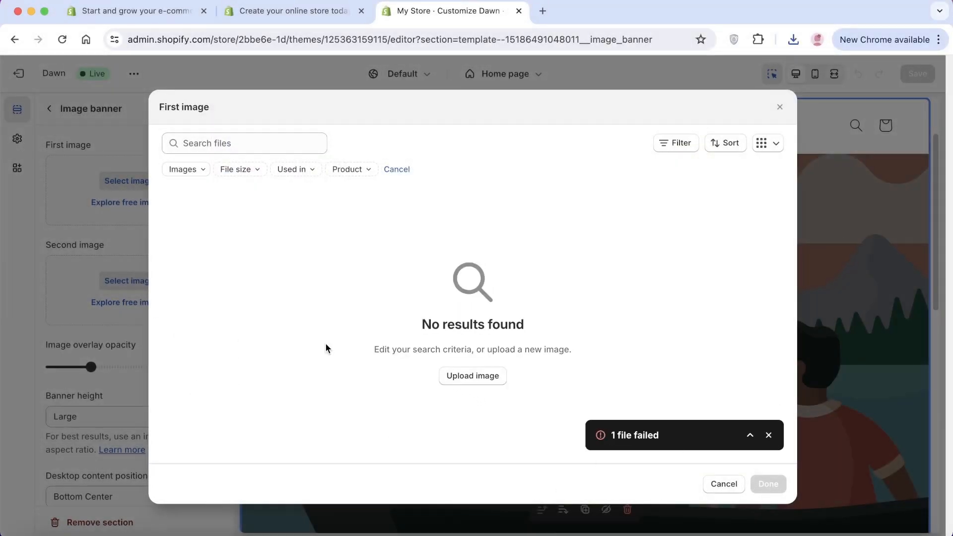
Dismiss the upload notice, upload Banner Image.png again and apply it as the banner's first image.
click(769, 435)
click(473, 376)
click(373, 172)
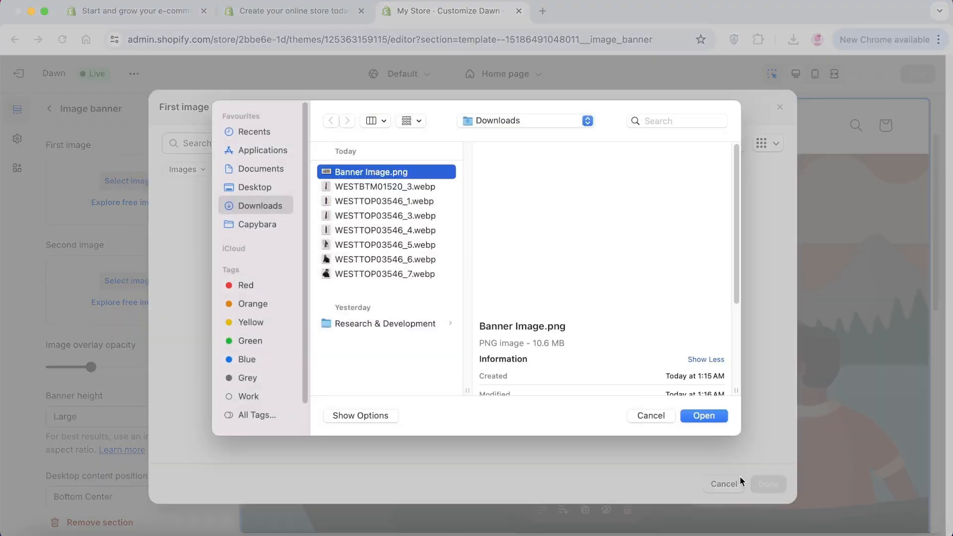
click(710, 415)
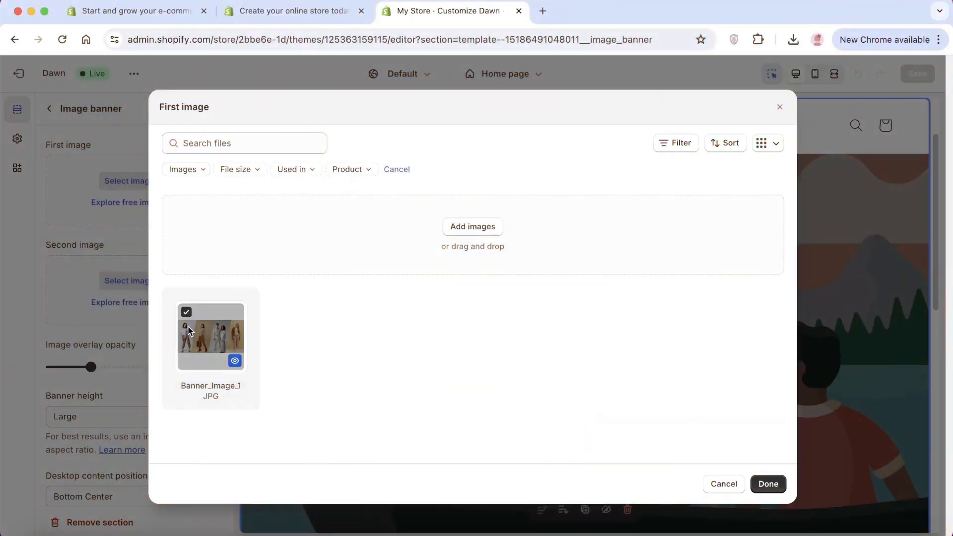
click(777, 485)
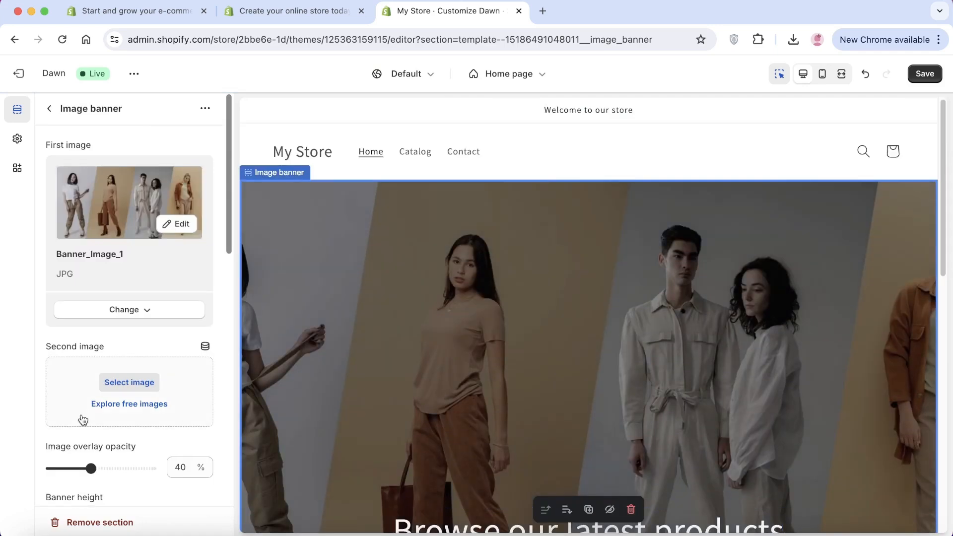
Set the image banner's height to Medium and return to the home page's section list.
scroll(152, 397, down, 3)
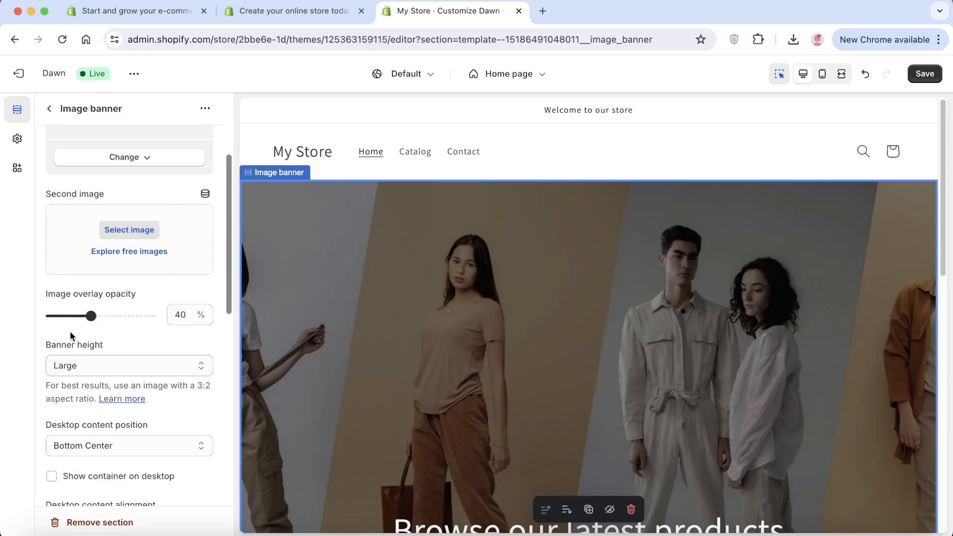
click(80, 370)
click(80, 351)
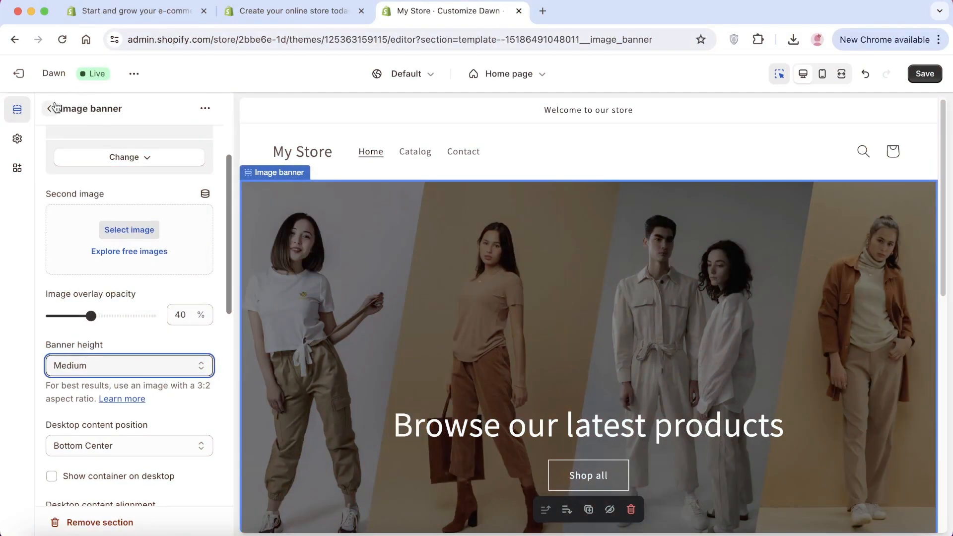
click(51, 107)
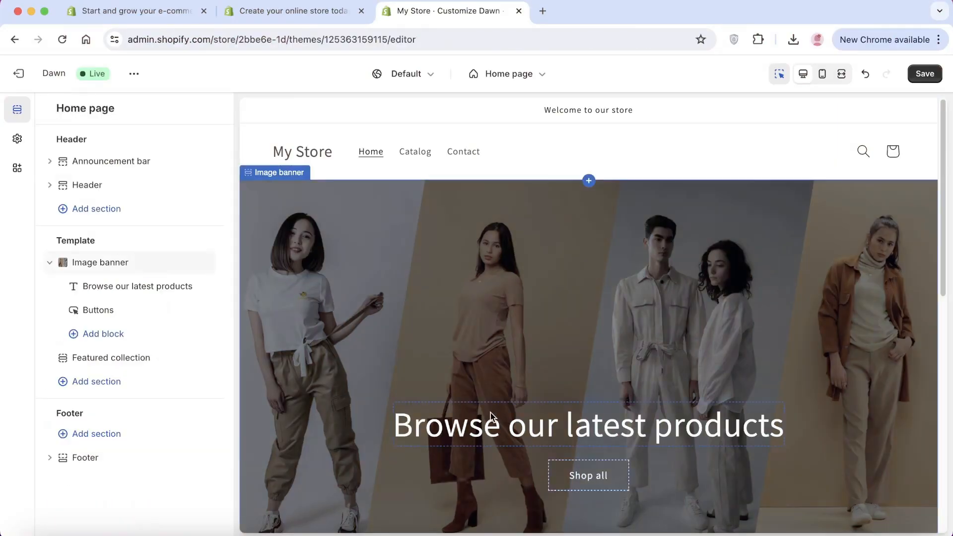
Open the image banner's heading block, try the Medium heading size and set it back to Large.
scroll(546, 322, down, 2)
scroll(473, 292, up, 2)
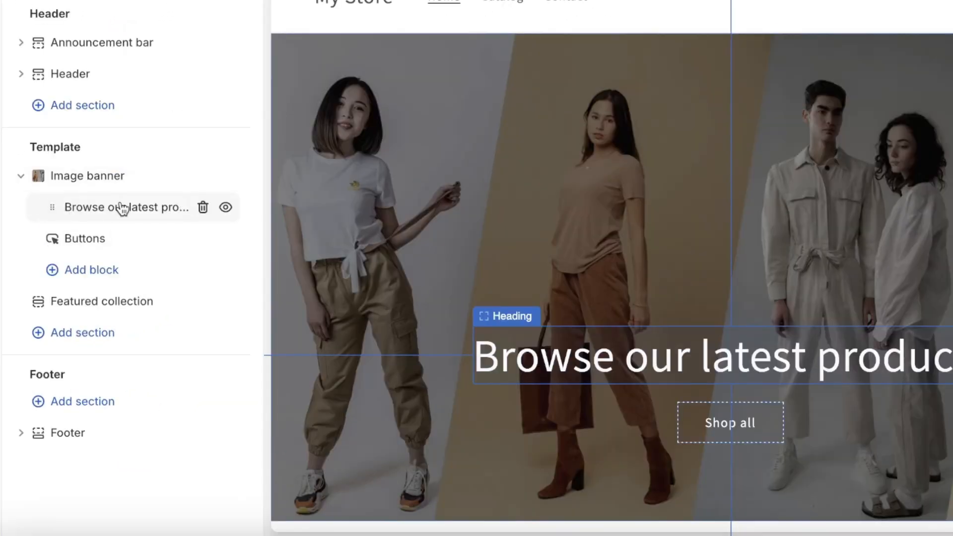
click(122, 209)
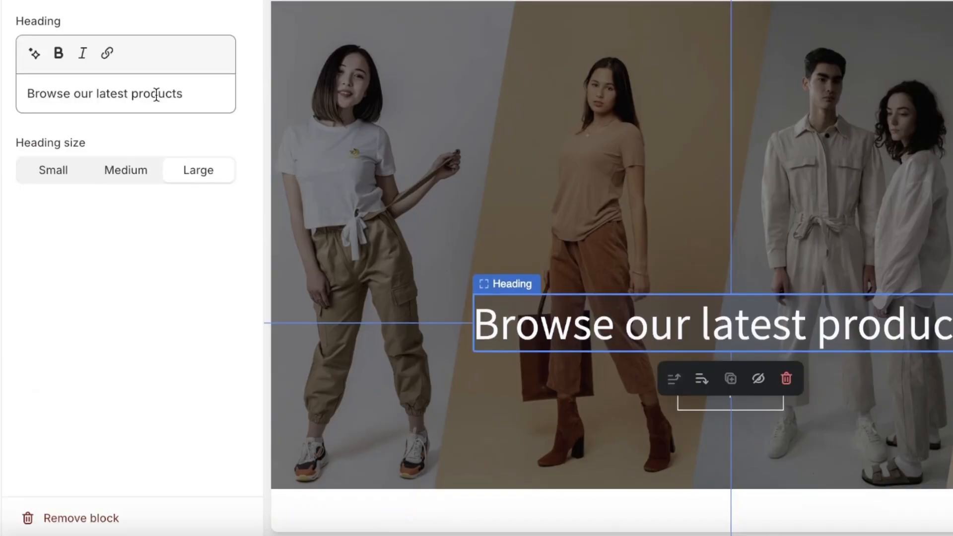
click(156, 94)
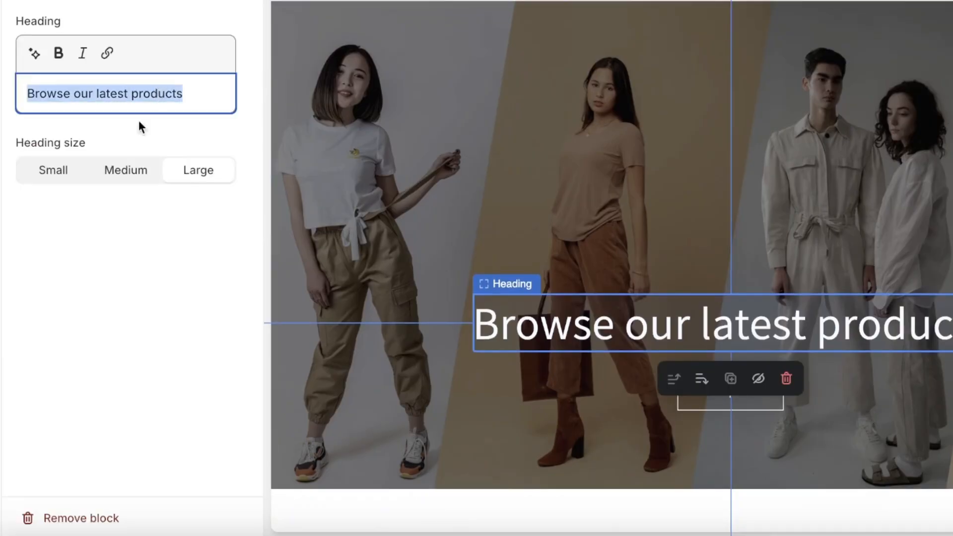
click(102, 170)
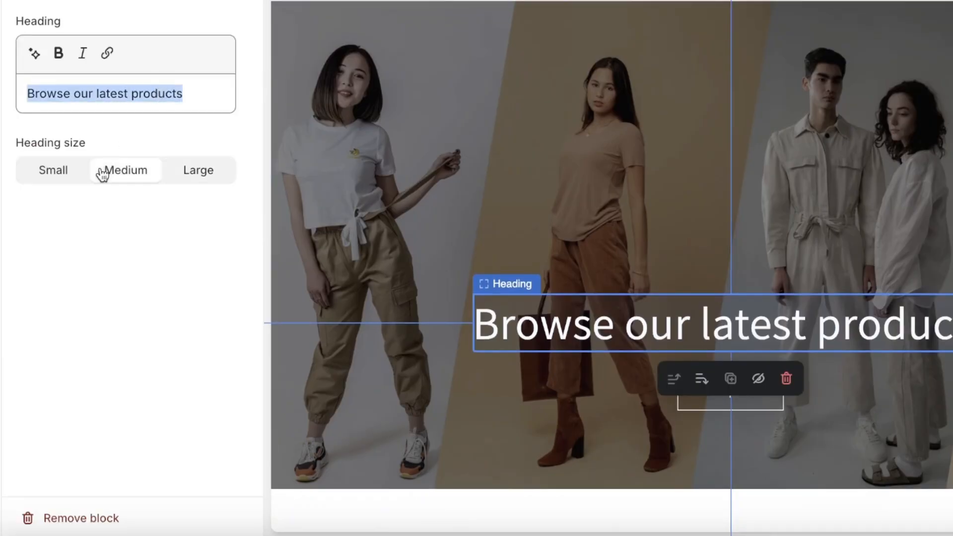
click(218, 181)
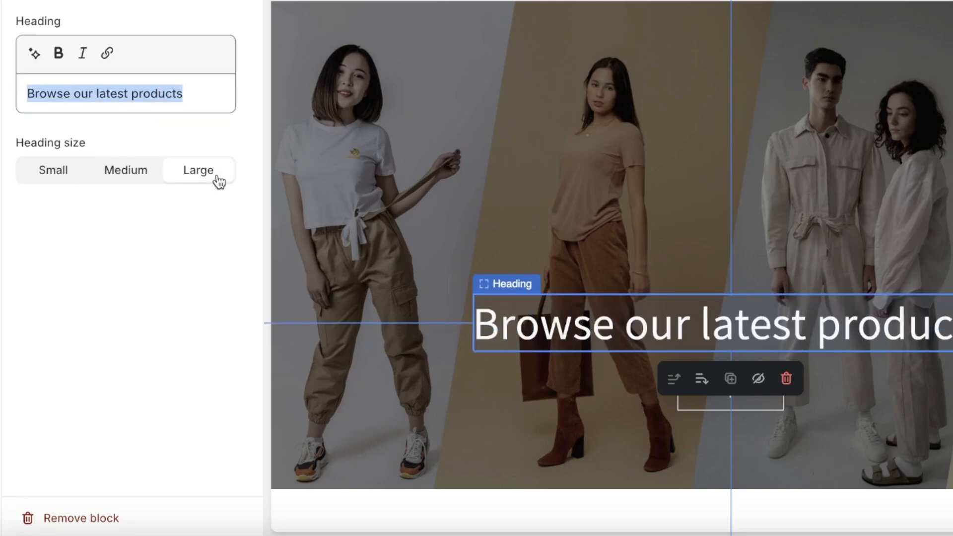
Replace the image banner's heading text with "Summer 24' is here" and return to the home page's section list.
triple_click(180, 112)
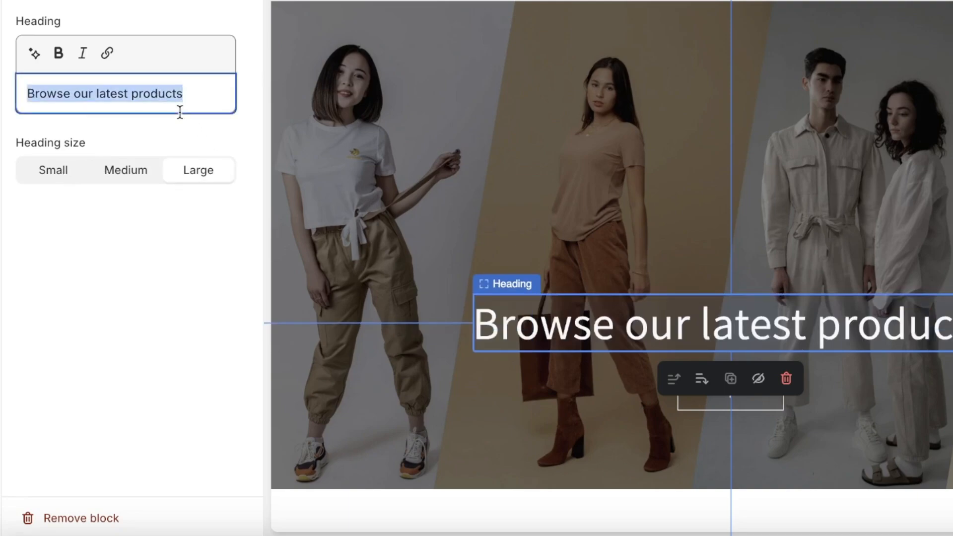
text(Summer 24)
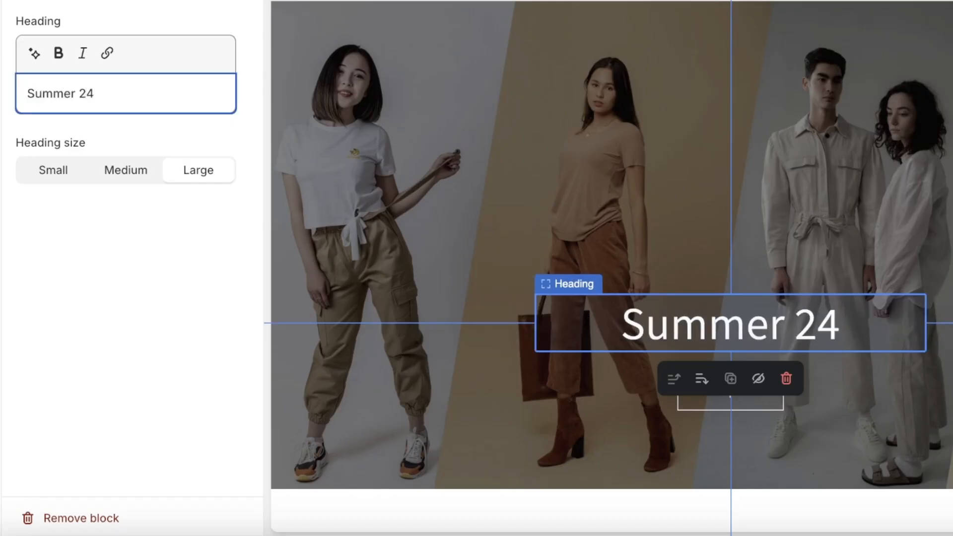
text(' is here)
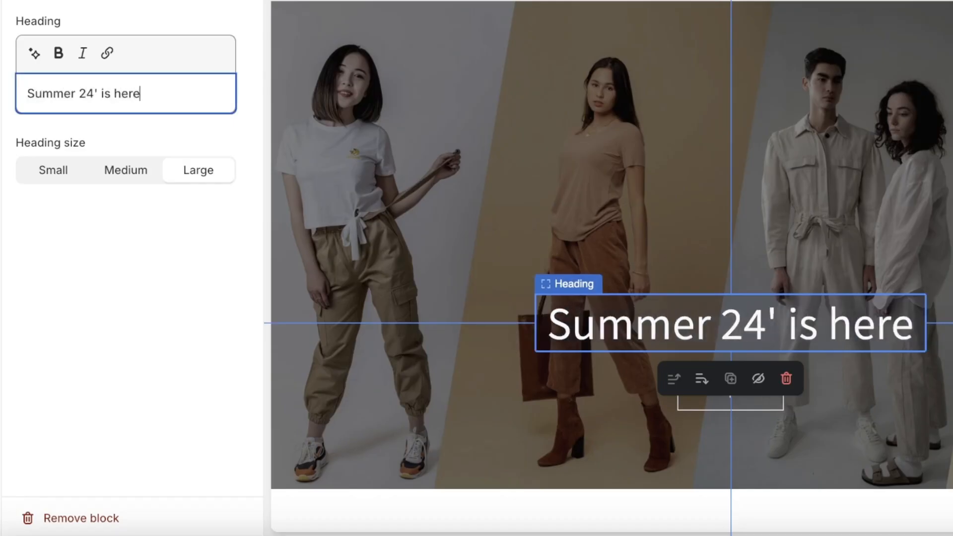
click(21, 1)
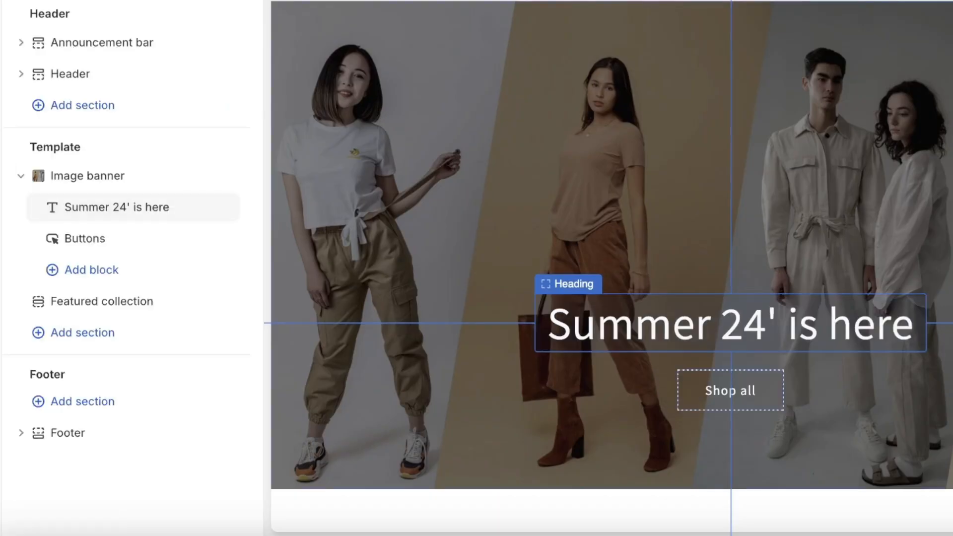
Open the image banner's Buttons block and set the first button's label to "Buy Now".
click(735, 409)
key(Escape)
click(119, 237)
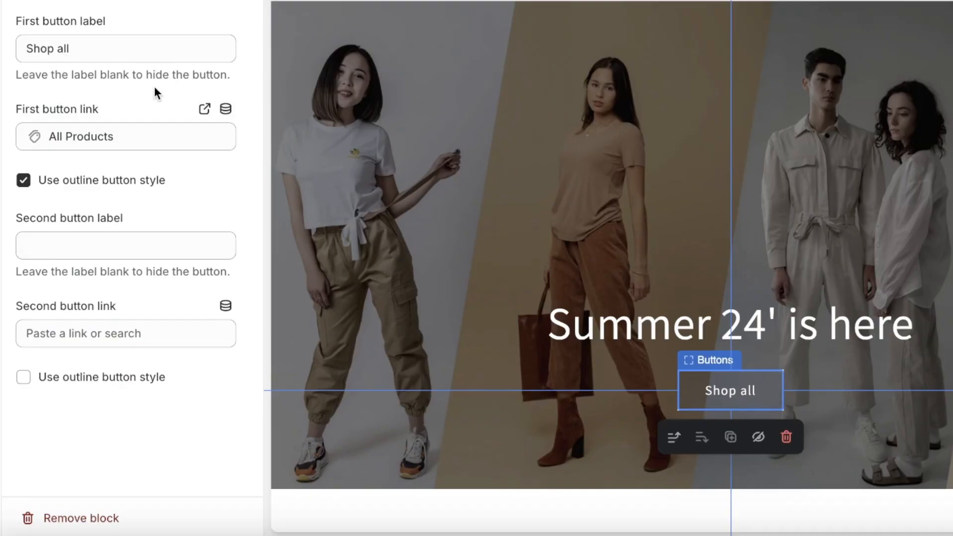
triple_click(140, 51)
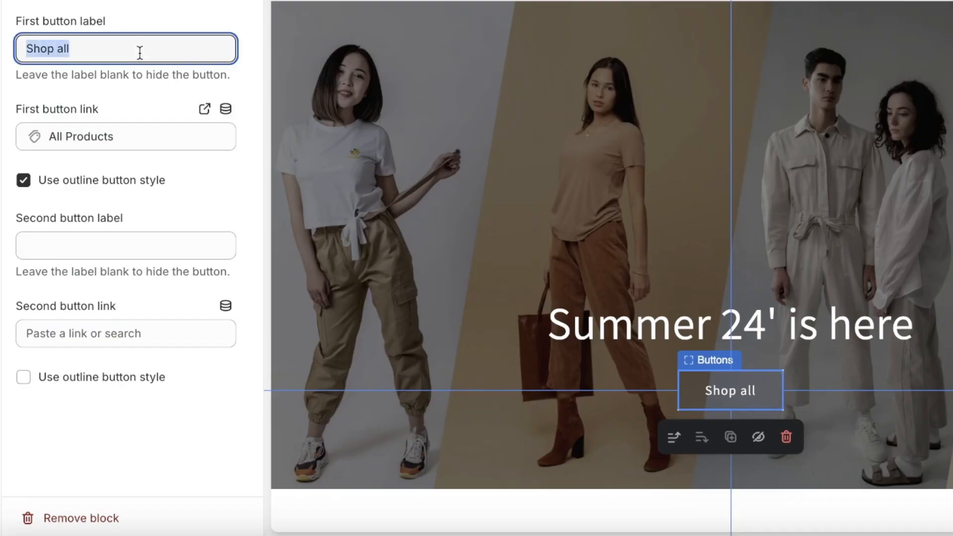
text(shio)
key(BackSpace)
key(BackSpace)
key(BackSpace)
key(BackSpace)
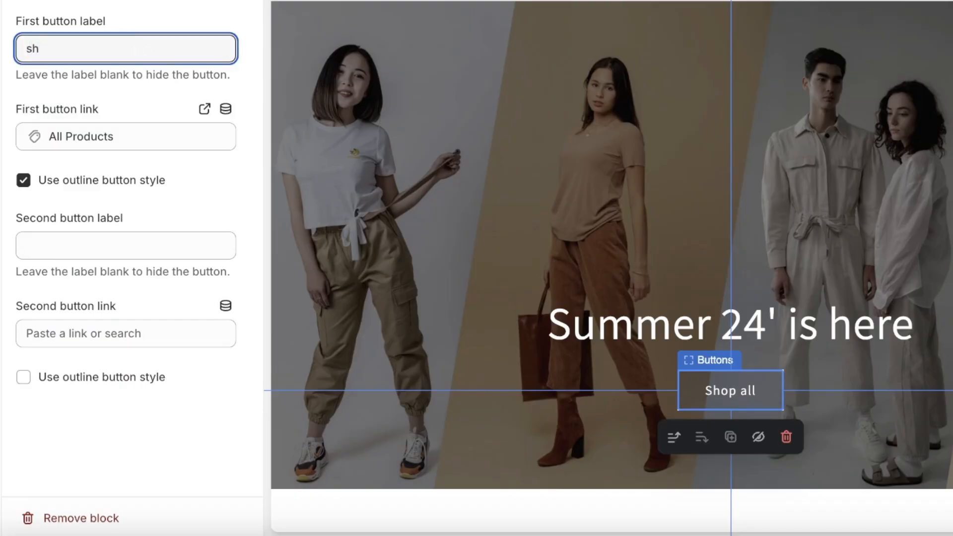
text(Buy)
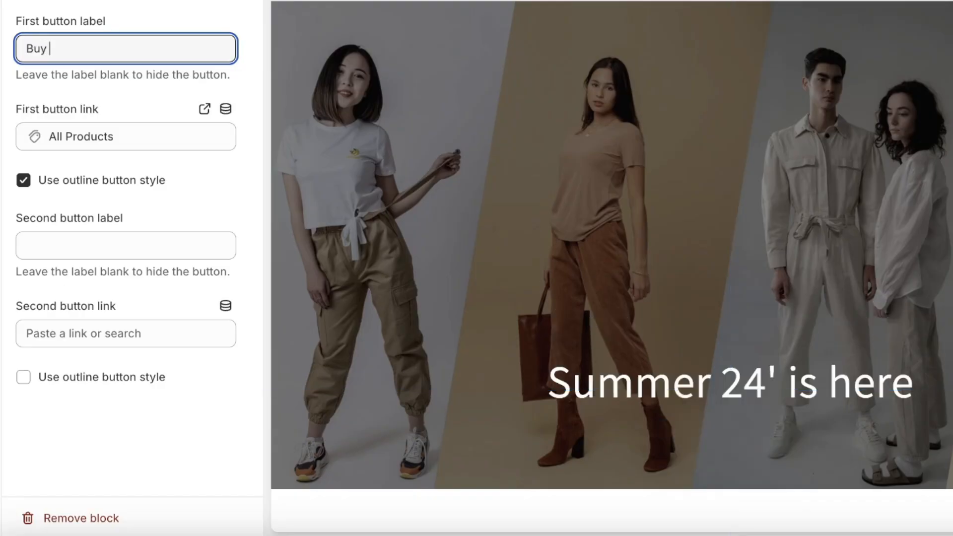
text( Now)
Link the banner's first button to All products from the Products choices and save the theme changes.
click(68, 137)
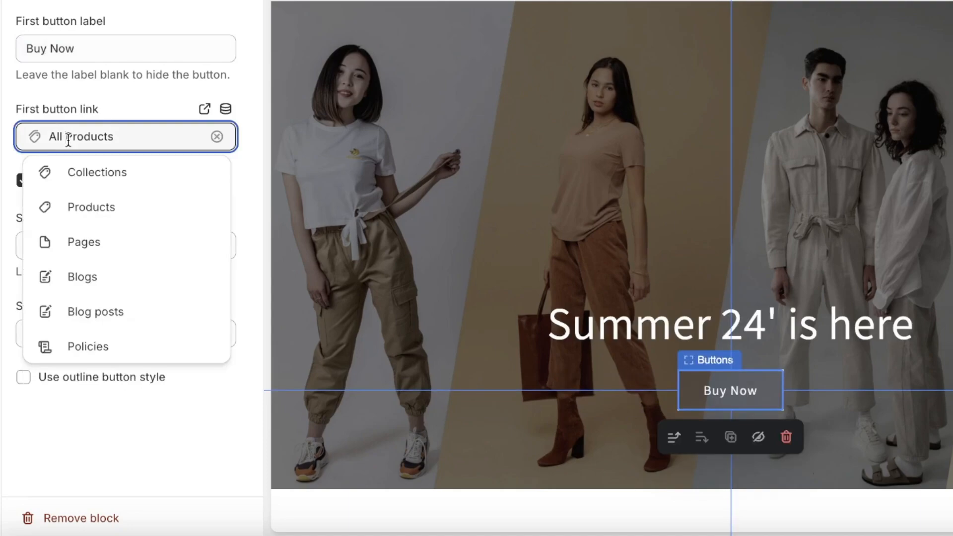
triple_click(68, 137)
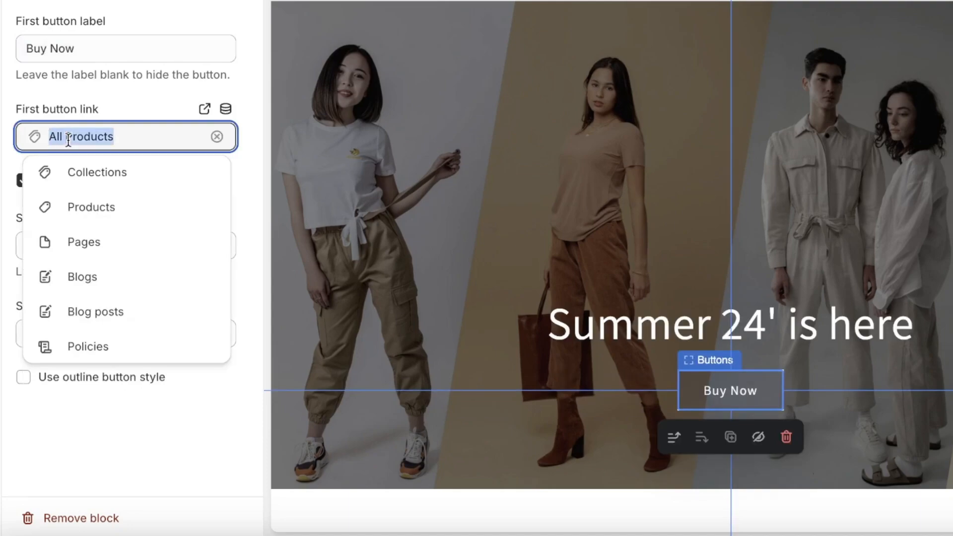
click(107, 182)
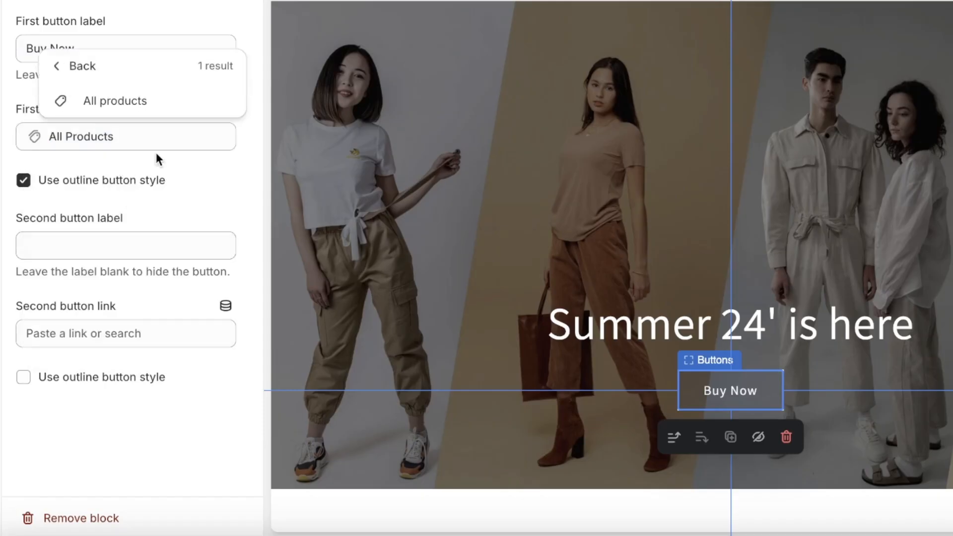
click(106, 100)
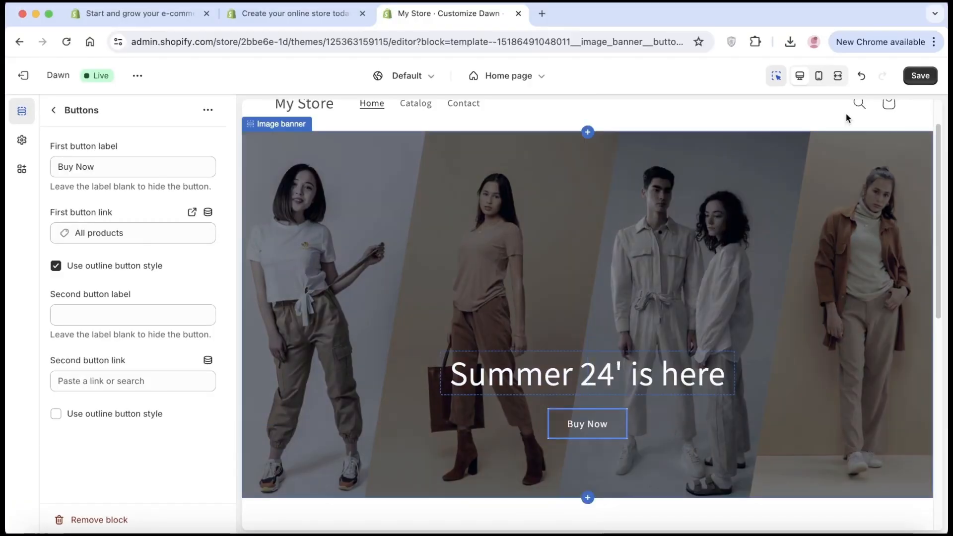
click(932, 75)
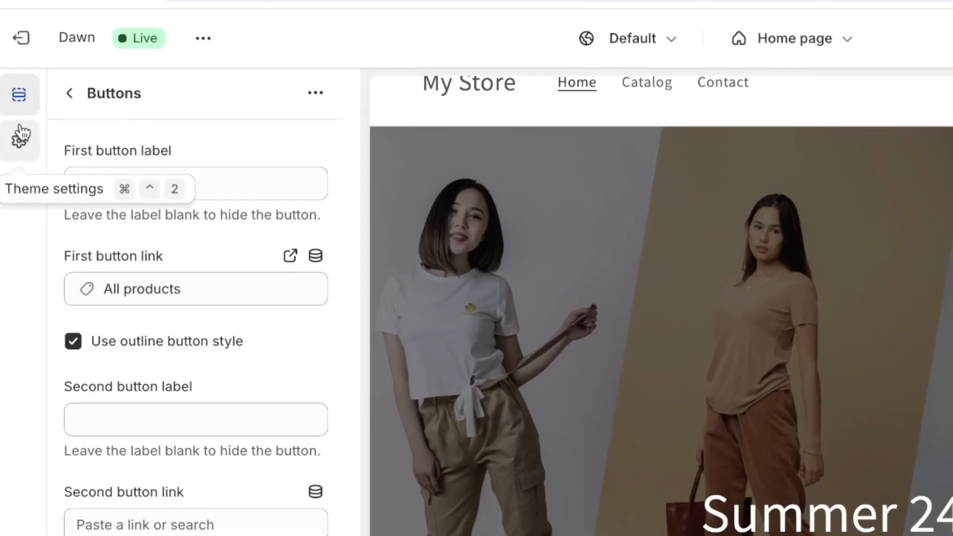
Look through the theme settings, examining the Logo options and the Typography options for headings.
click(22, 142)
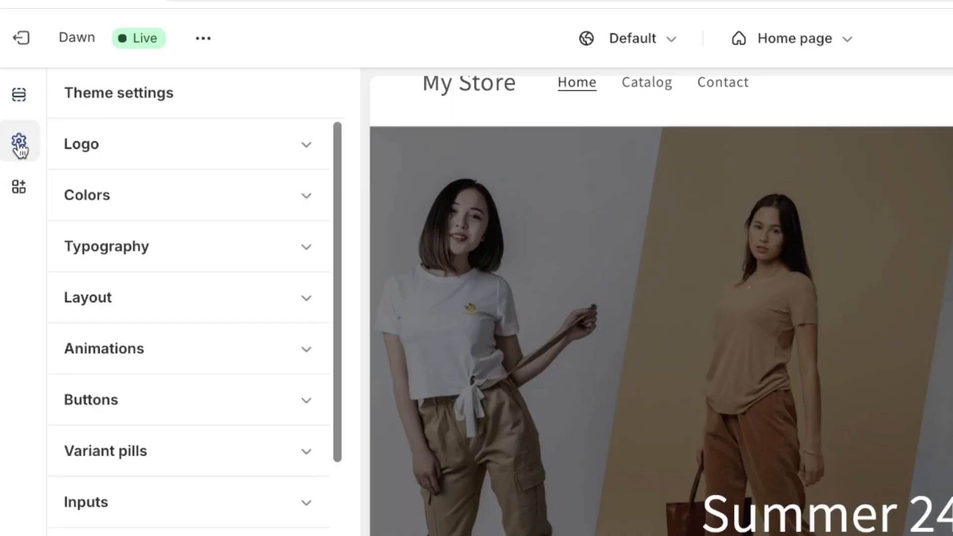
click(78, 156)
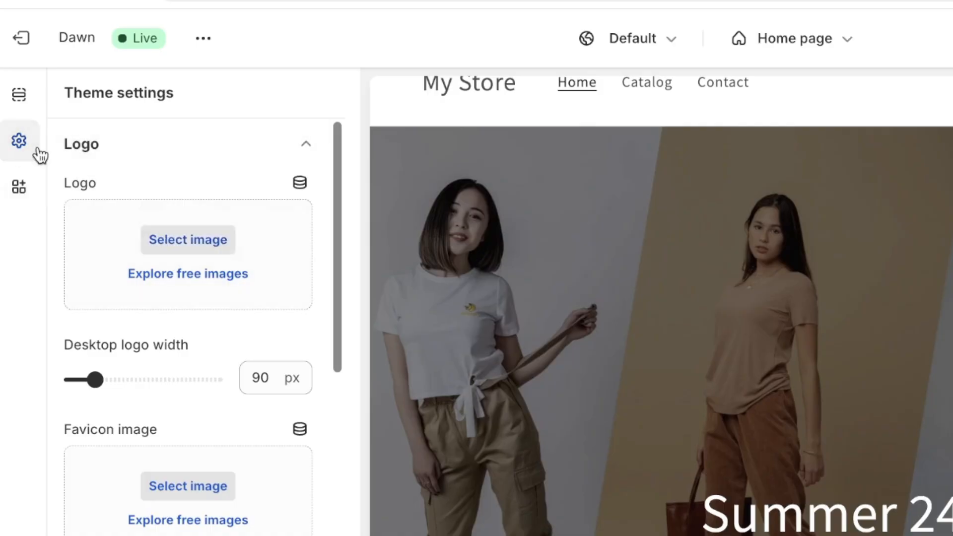
click(145, 153)
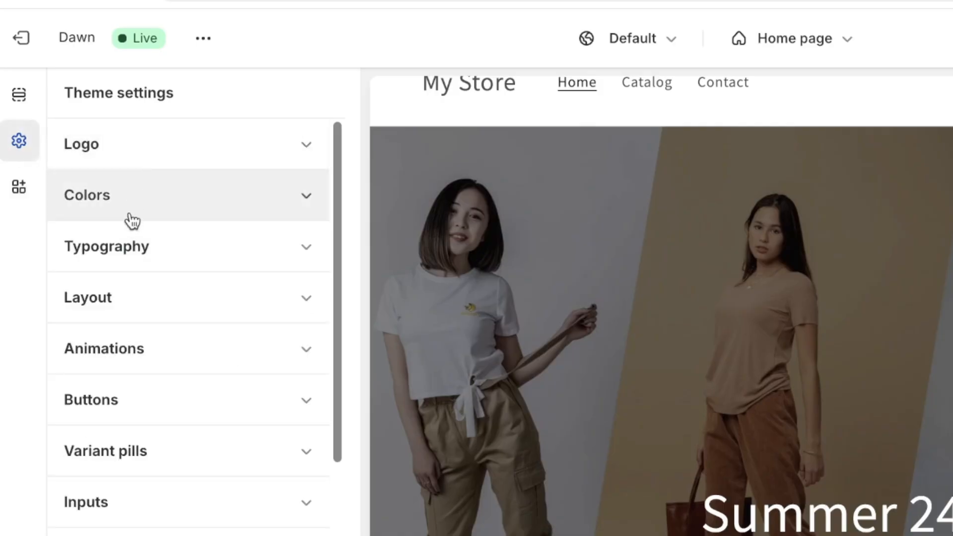
click(132, 263)
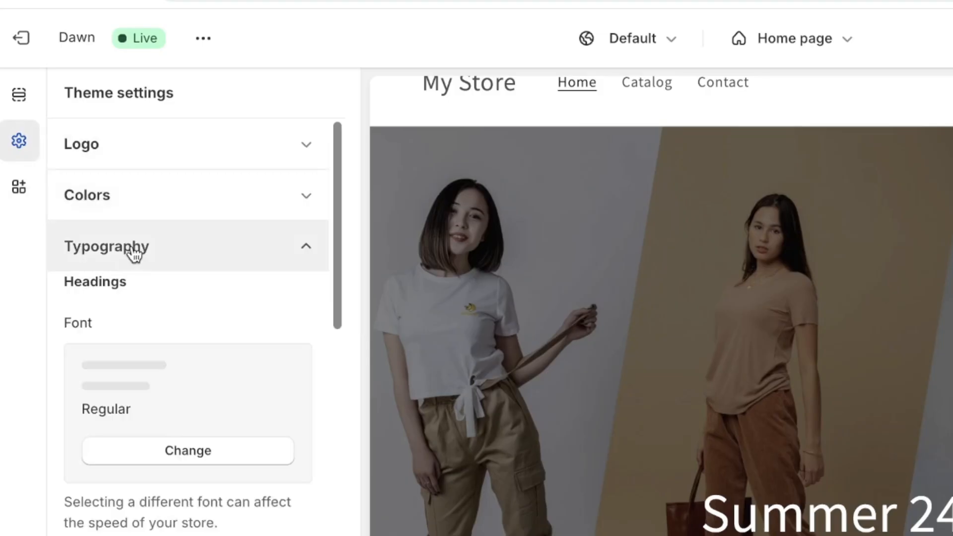
scroll(138, 326, down, 3)
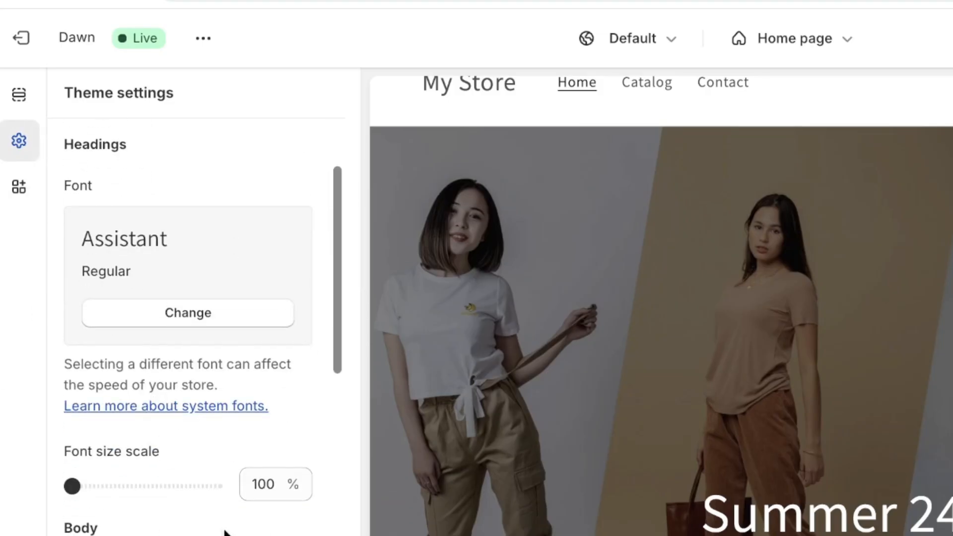
scroll(188, 337, up, 3)
Open the store header section from the preview and review its menu, color scheme, selector and spacing settings.
click(453, 97)
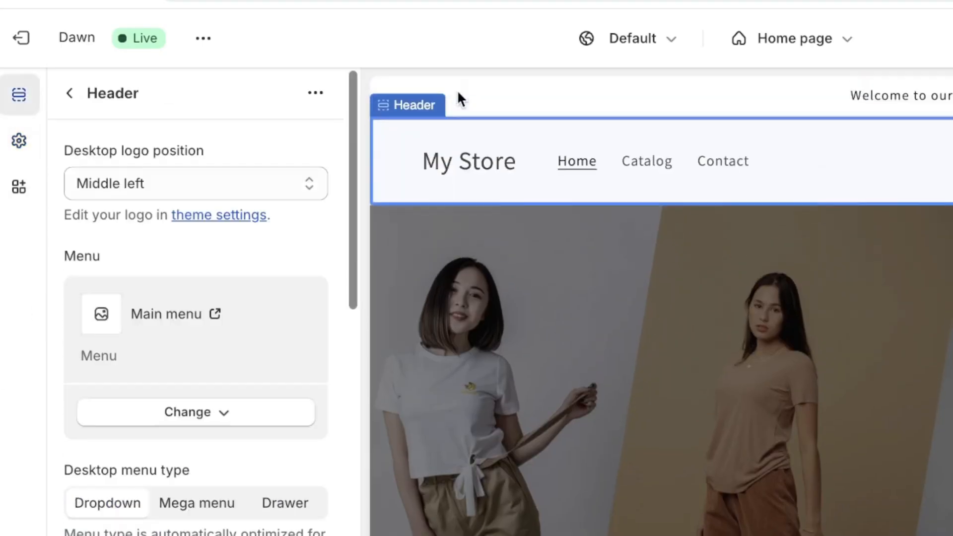
scroll(209, 277, down, 5)
scroll(172, 249, down, 5)
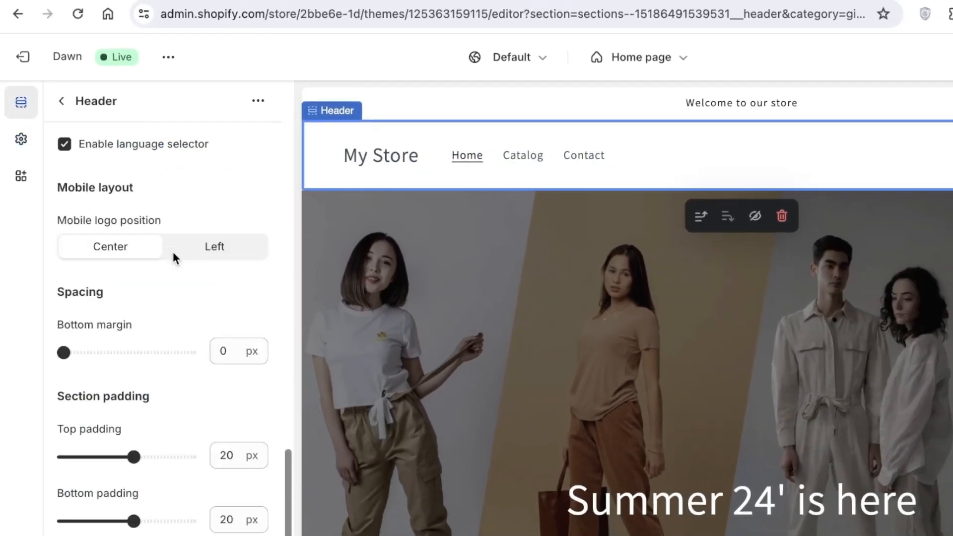
scroll(174, 251, up, 5)
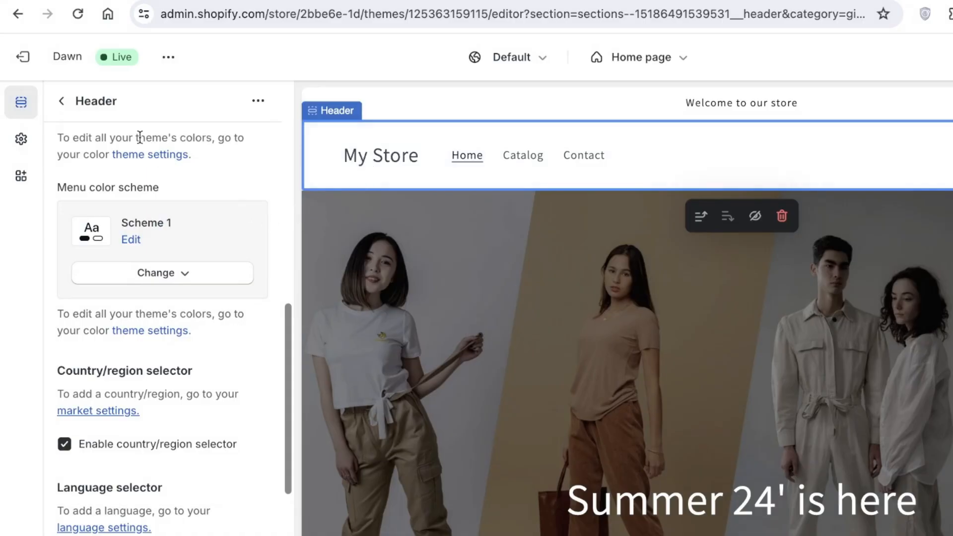
Return to the theme settings and look over the home page preview down to the featured products.
click(21, 139)
scroll(475, 392, down, 3)
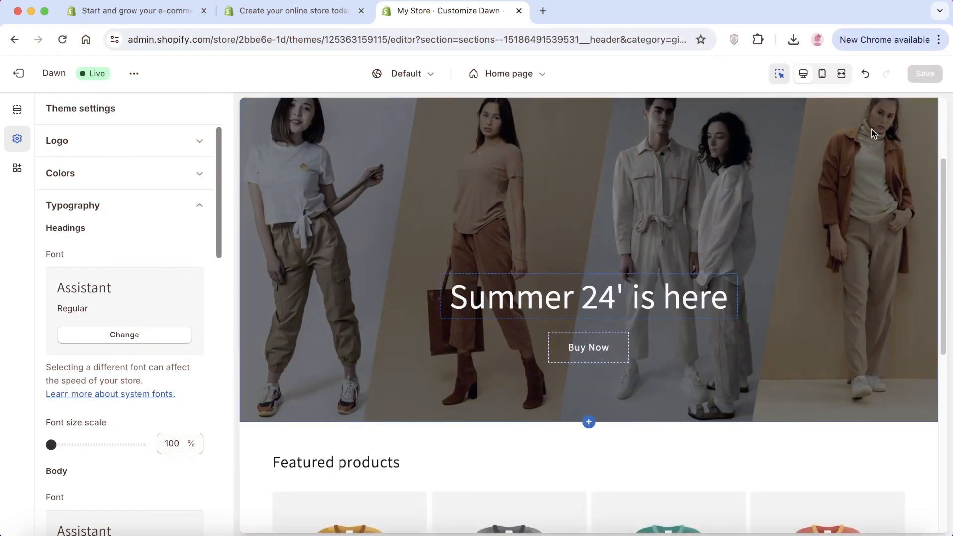
scroll(697, 297, down, 2)
scroll(697, 298, down, 3)
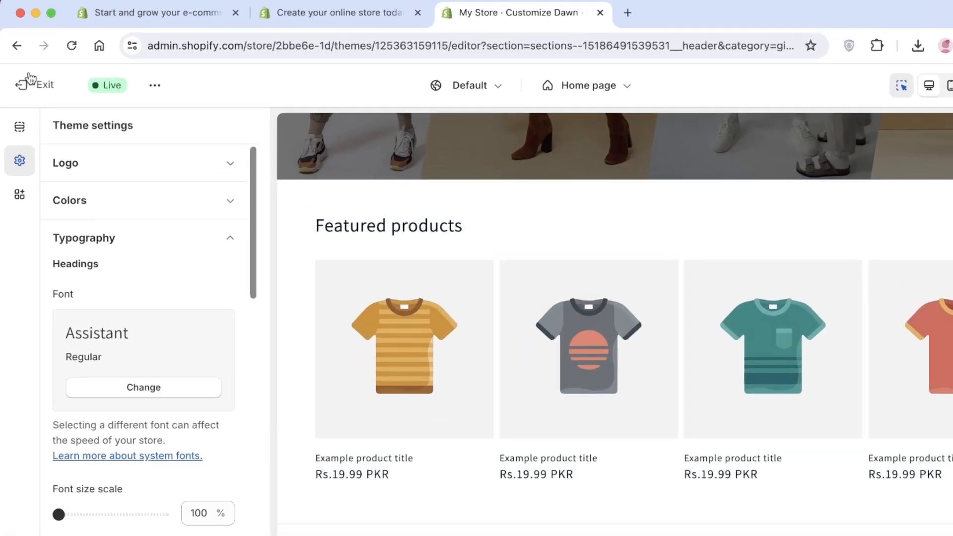
Exit the theme editor, go to the store's products and start adding a new product.
click(19, 73)
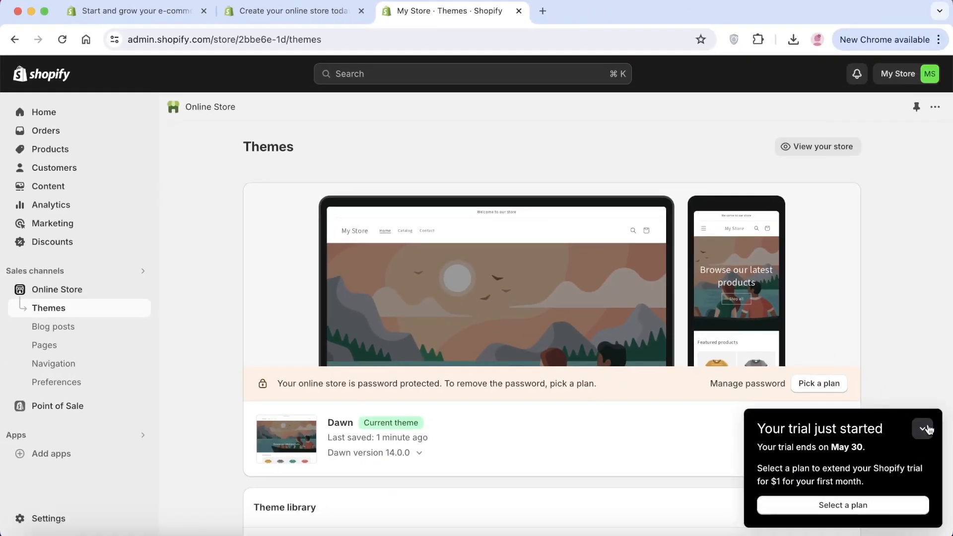
click(925, 429)
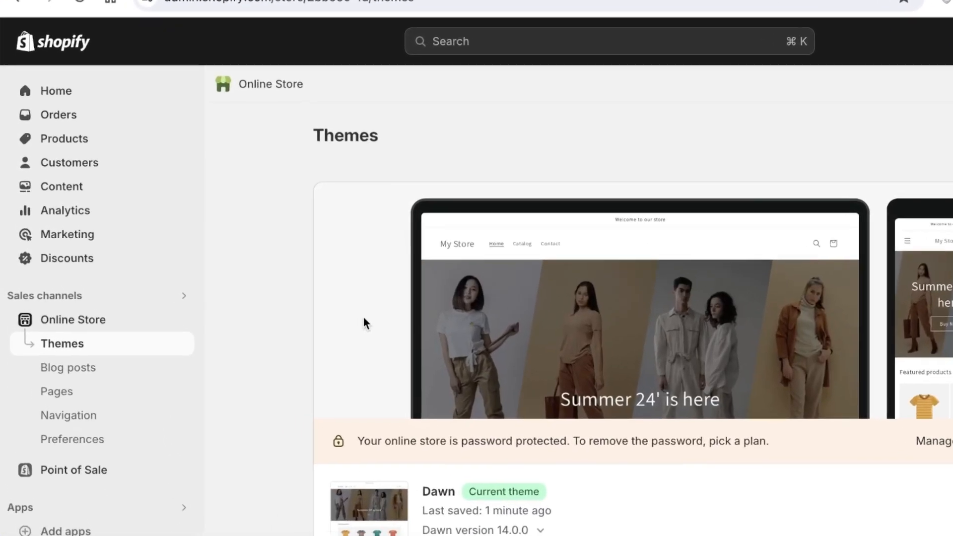
click(61, 137)
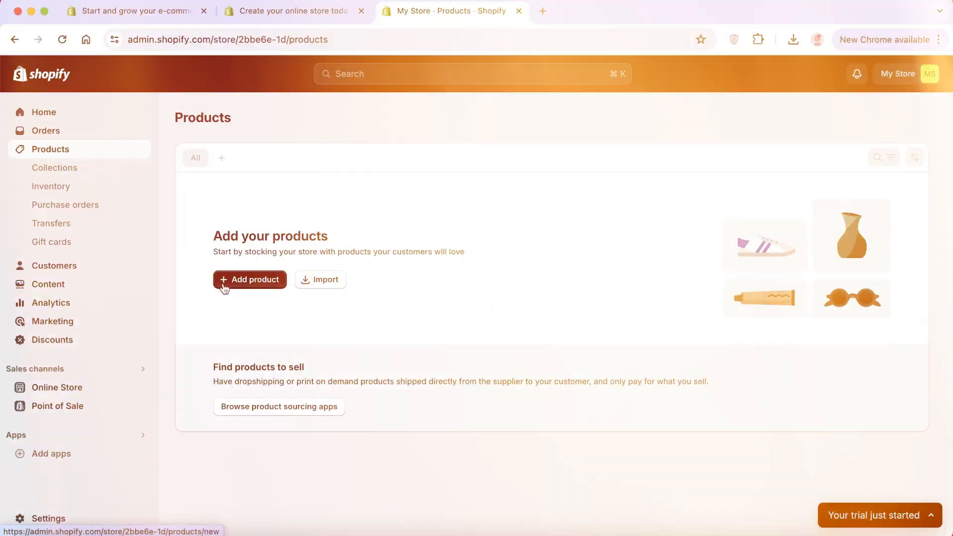
click(232, 279)
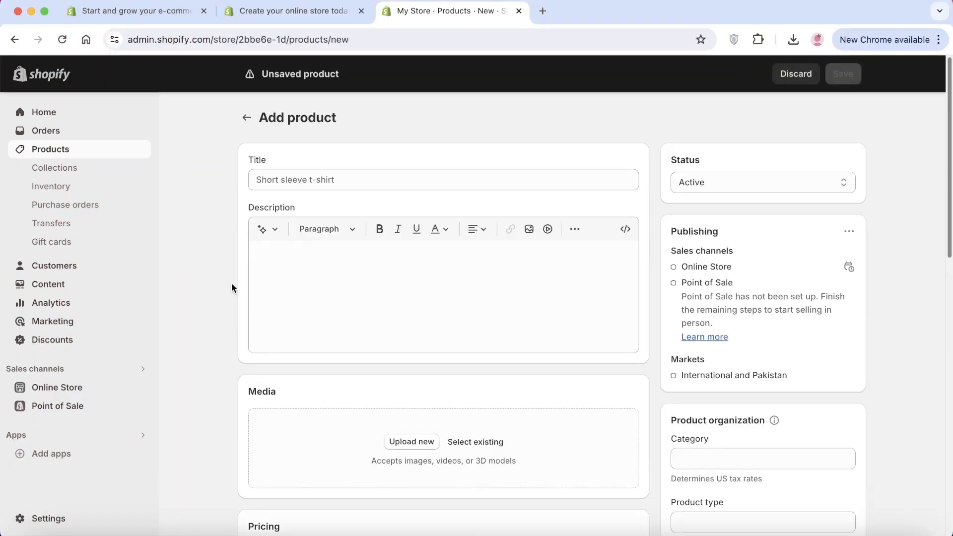
Set the new product's title to "Black Button Down" and open its description for editing.
click(359, 184)
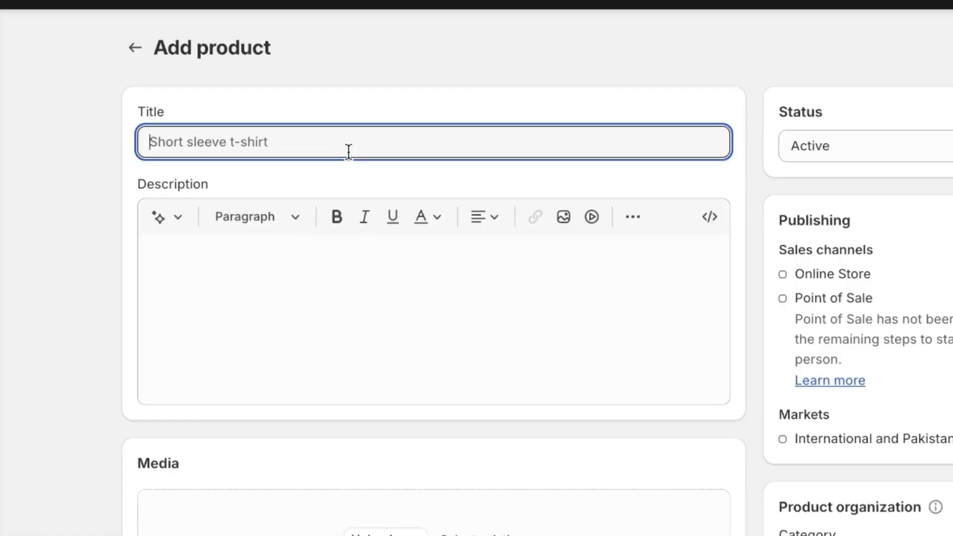
text(Black Button Down)
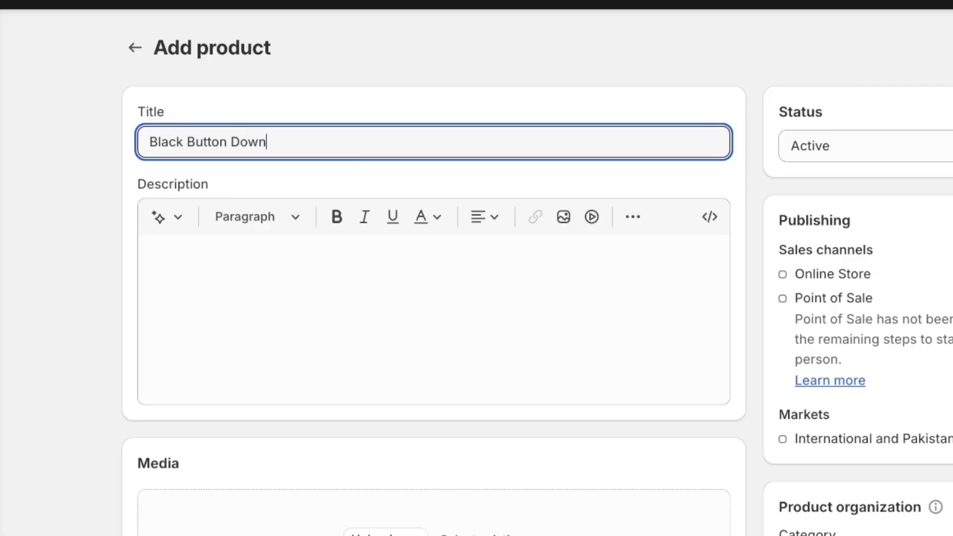
click(345, 364)
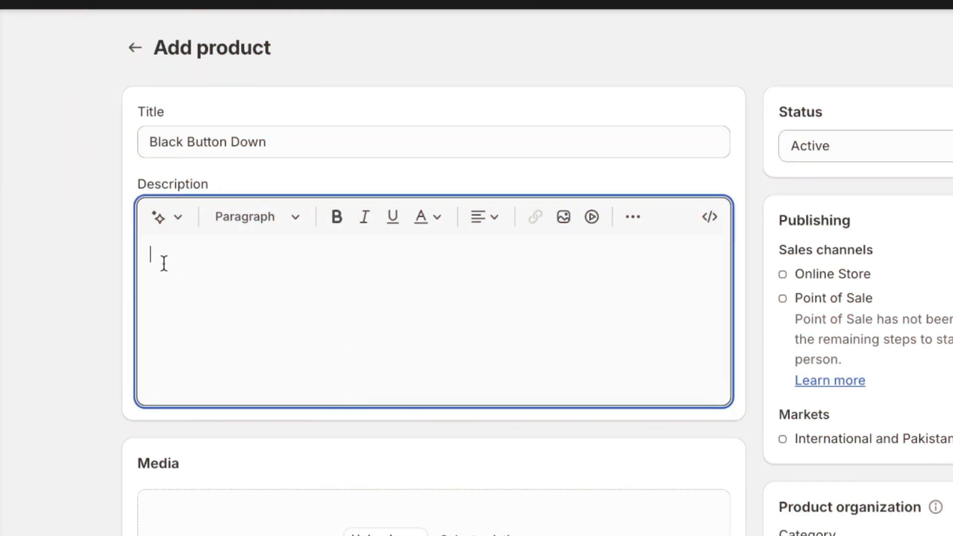
Open the product description generator and enter the features "-black button down -50% silk 50% cotton -handmade".
click(159, 220)
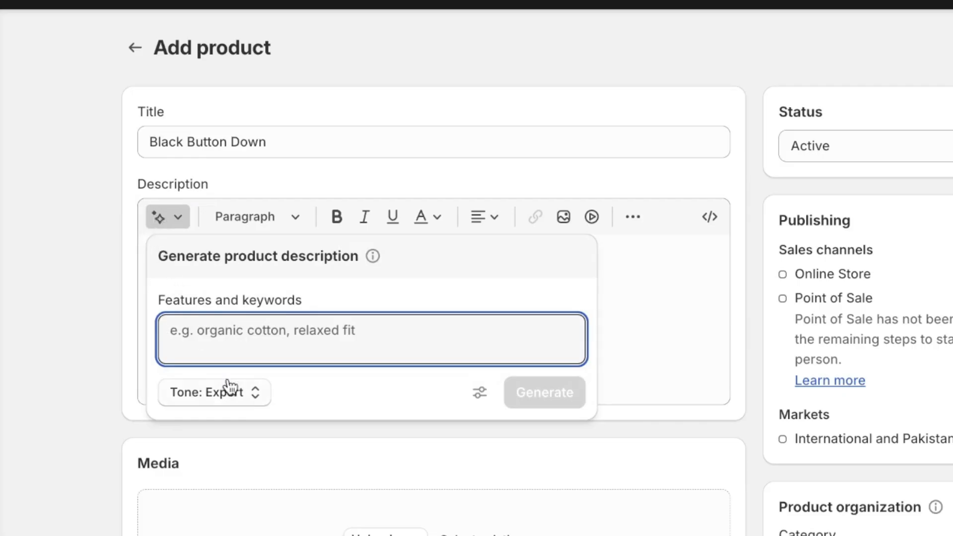
click(241, 404)
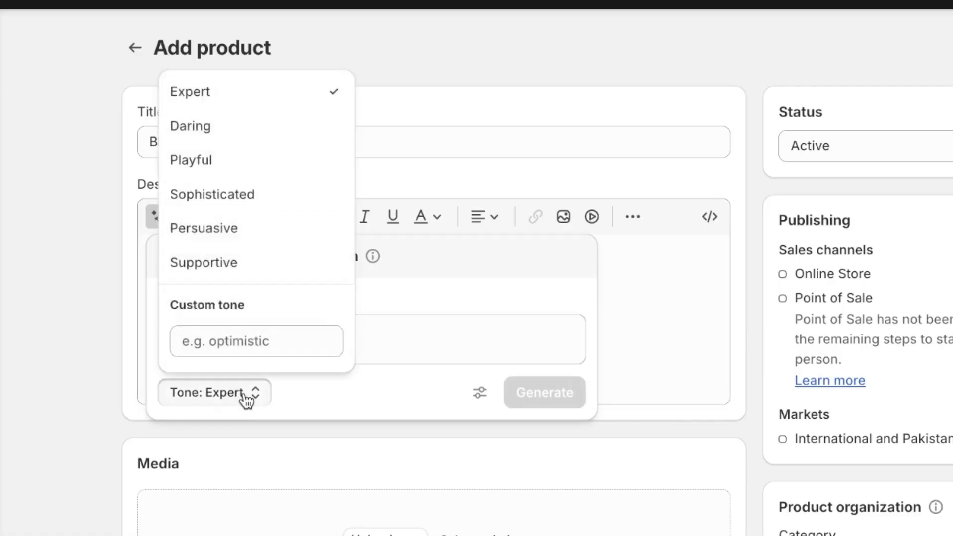
click(454, 340)
text(-)
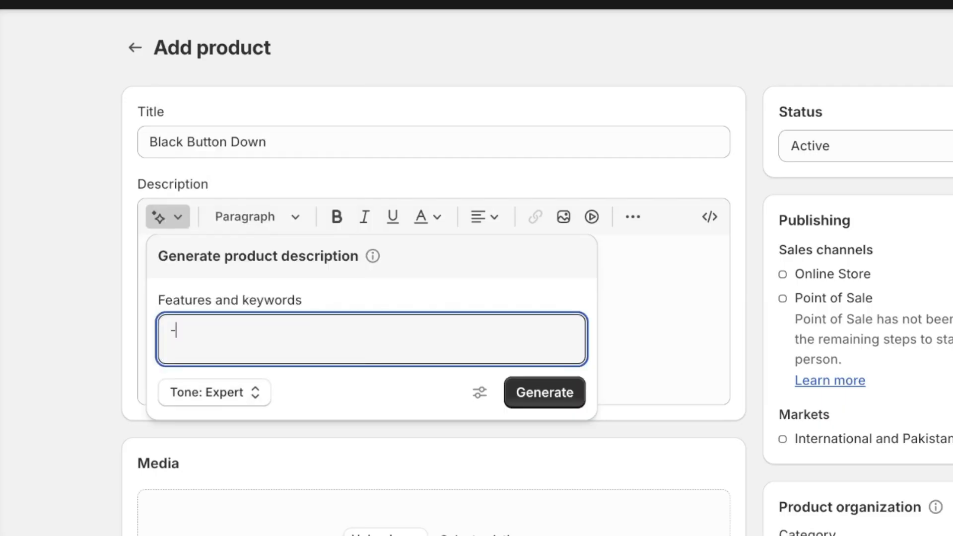
text(black button )
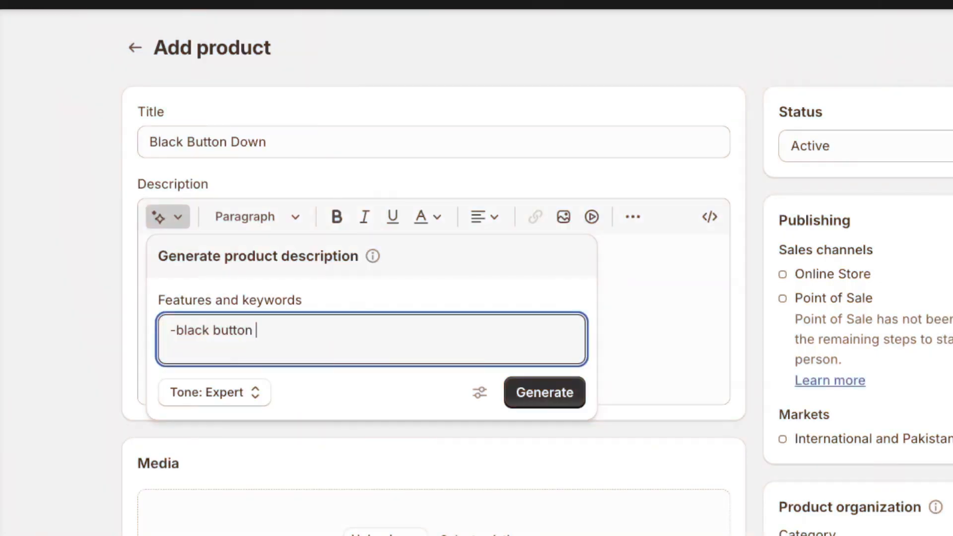
text(down -50% silk 50% cotton )
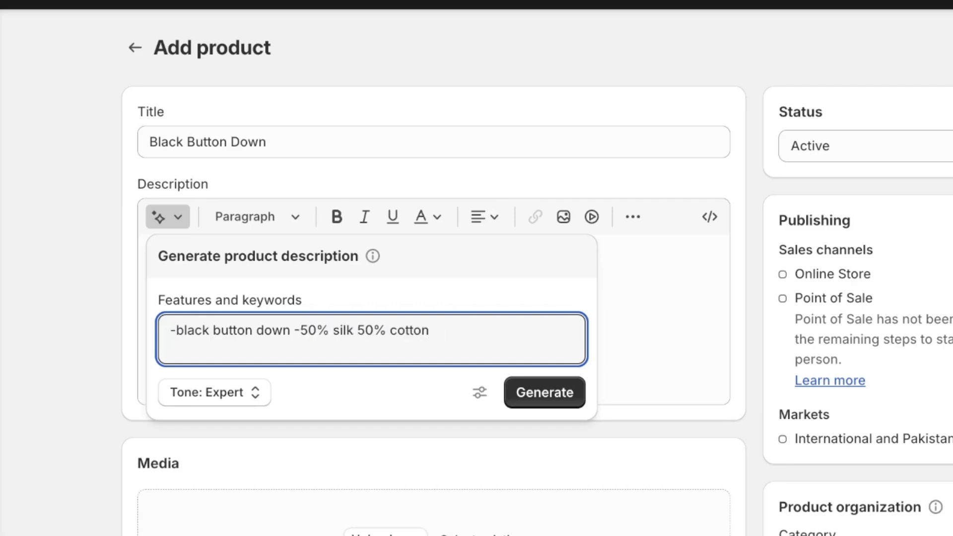
text(-handmade)
Generate the product description in the Expert tone and keep the generated text.
click(248, 399)
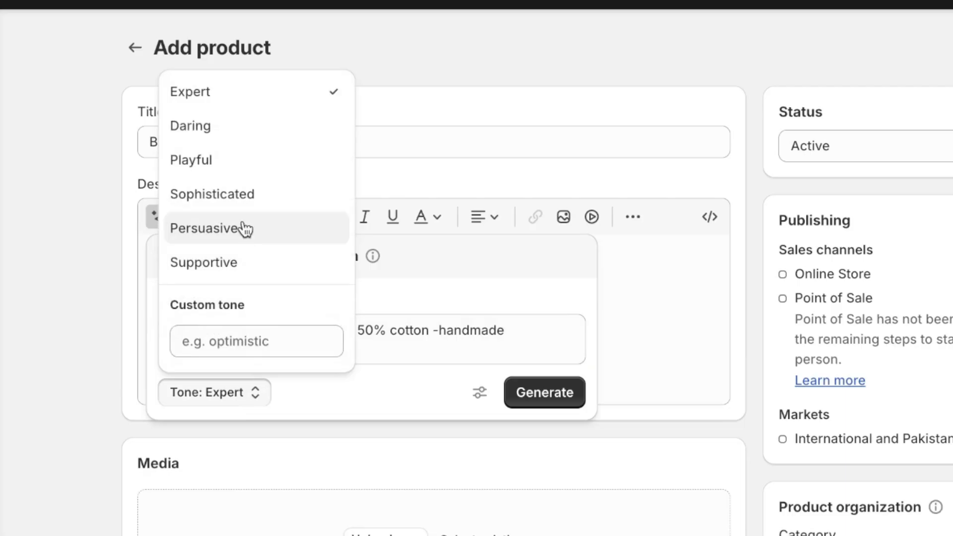
click(544, 394)
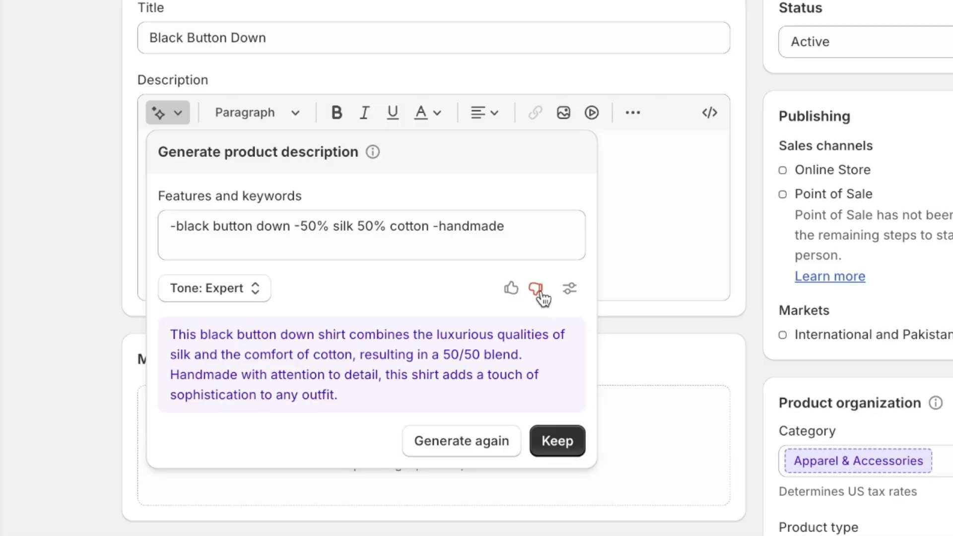
click(564, 442)
click(520, 203)
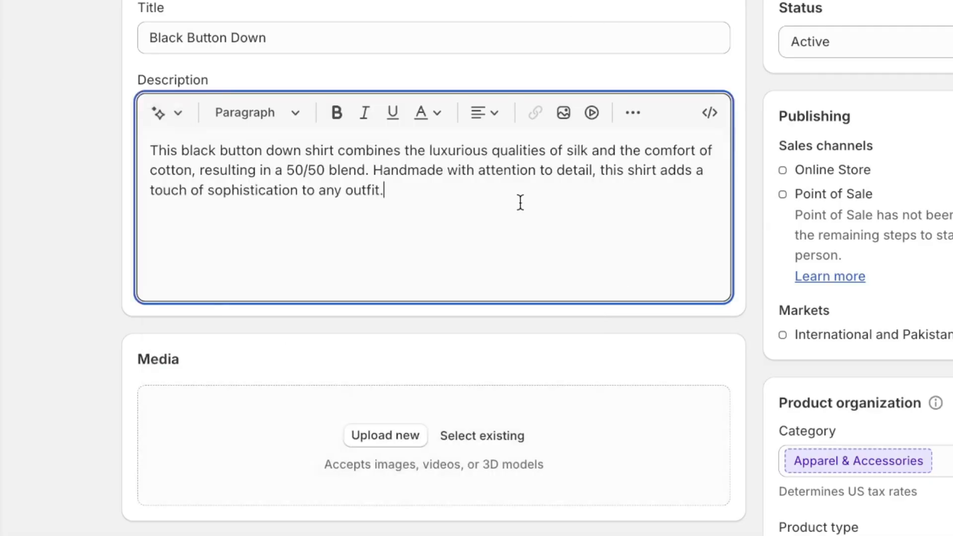
Upload the seven WEST .webp product photos from Downloads to the product's media.
scroll(520, 202, down, 2)
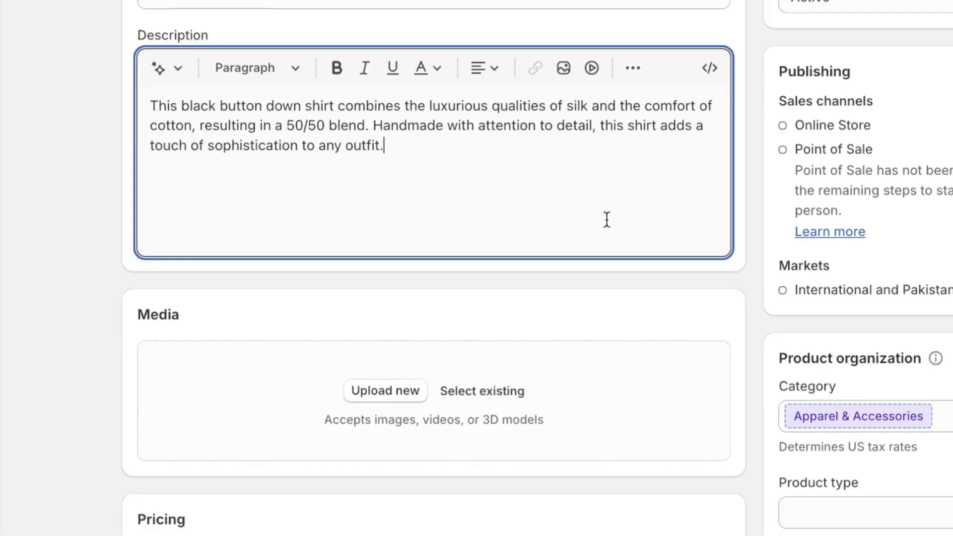
scroll(525, 332, down, 4)
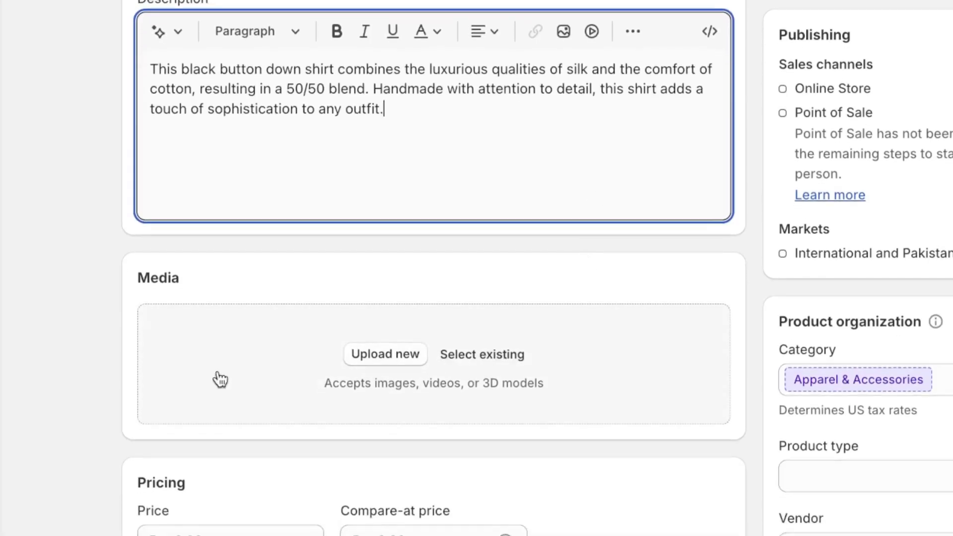
click(385, 226)
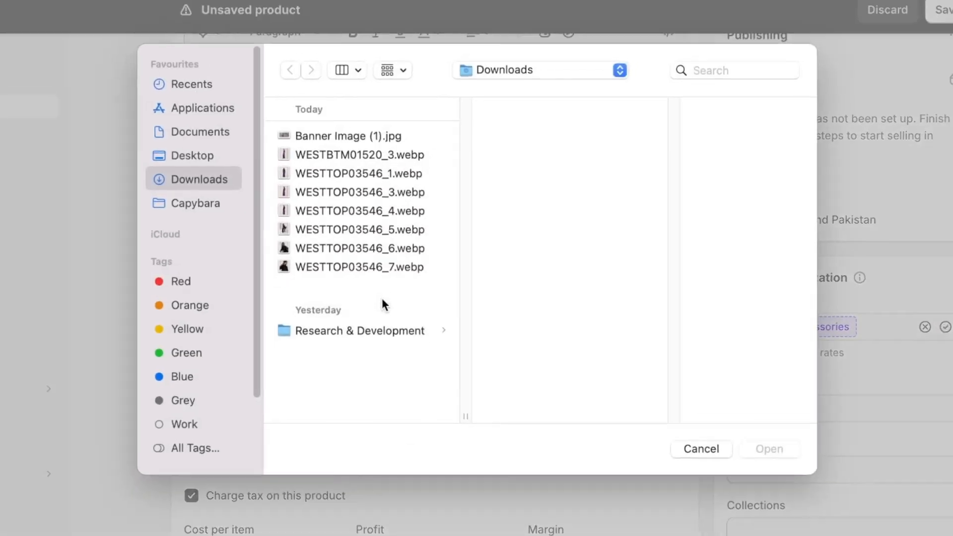
drag(288, 282, 306, 170)
click(769, 453)
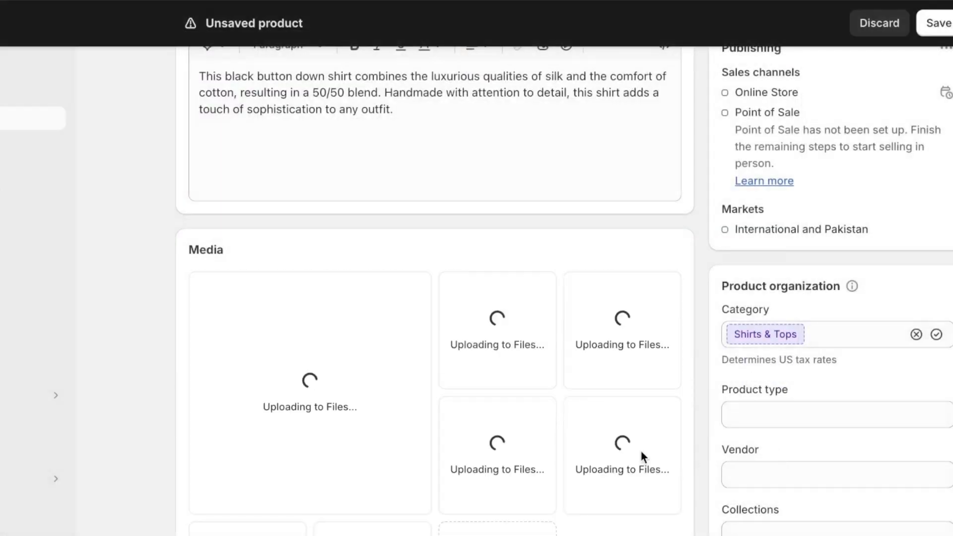
Reorder the product media so the full-length front photo comes first, followed by the close-up of the shirt.
scroll(540, 404, down, 4)
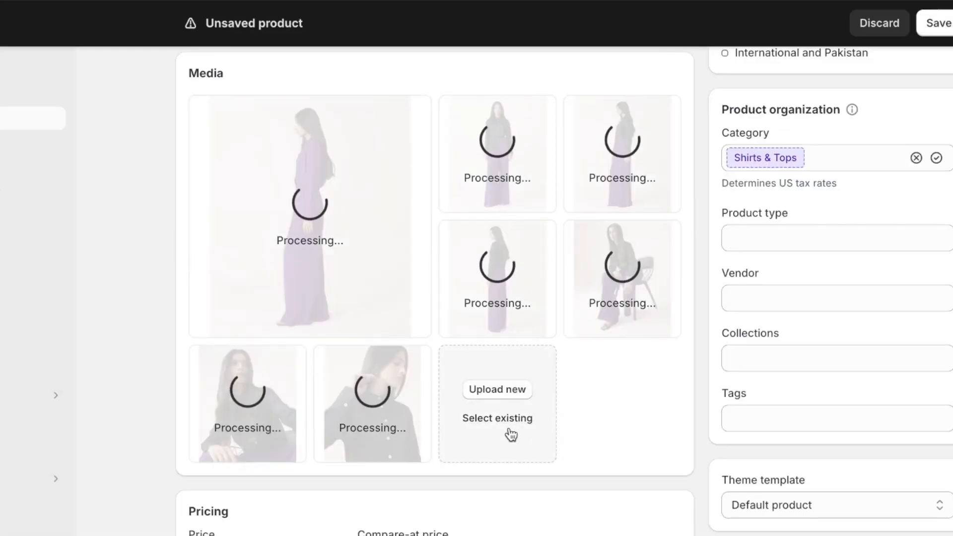
scroll(453, 309, up, 1)
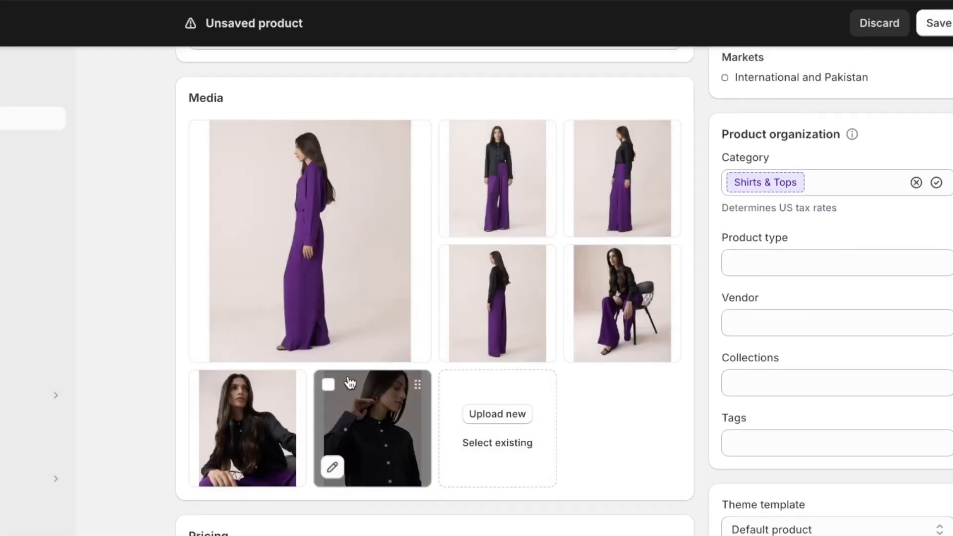
drag(397, 393, 347, 223)
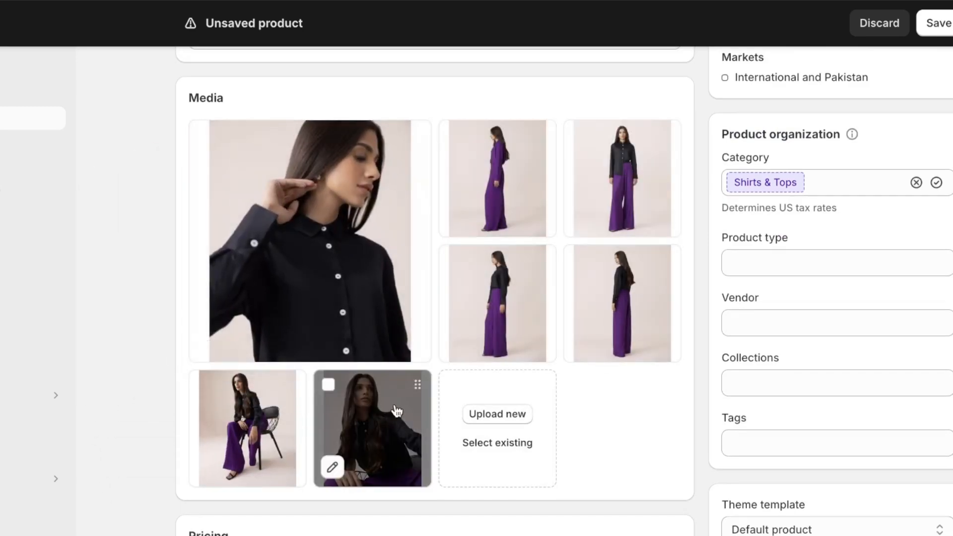
drag(414, 387, 382, 323)
drag(654, 137, 449, 181)
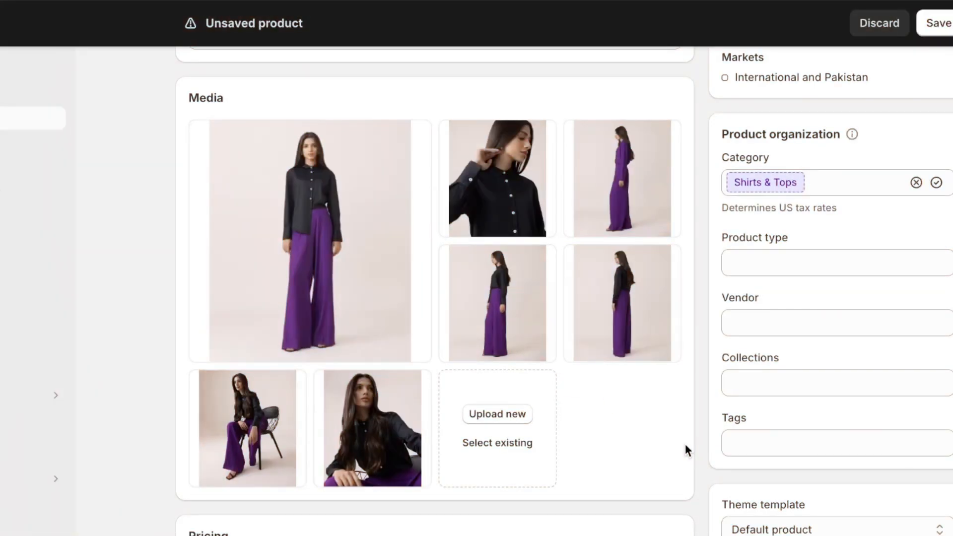
Set the product's price to Rs 89 and its quantity at the shop location to 793.
scroll(684, 445, down, 5)
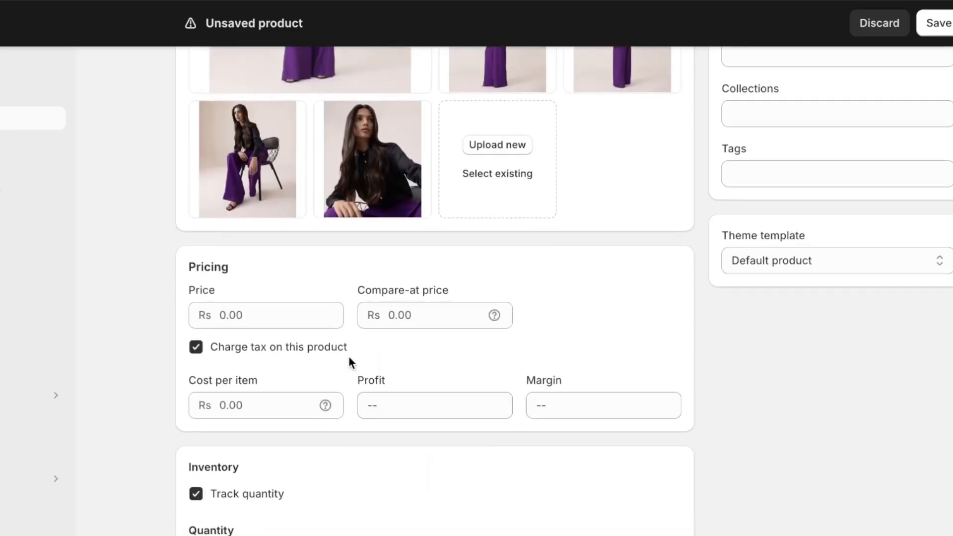
click(272, 307)
text(89)
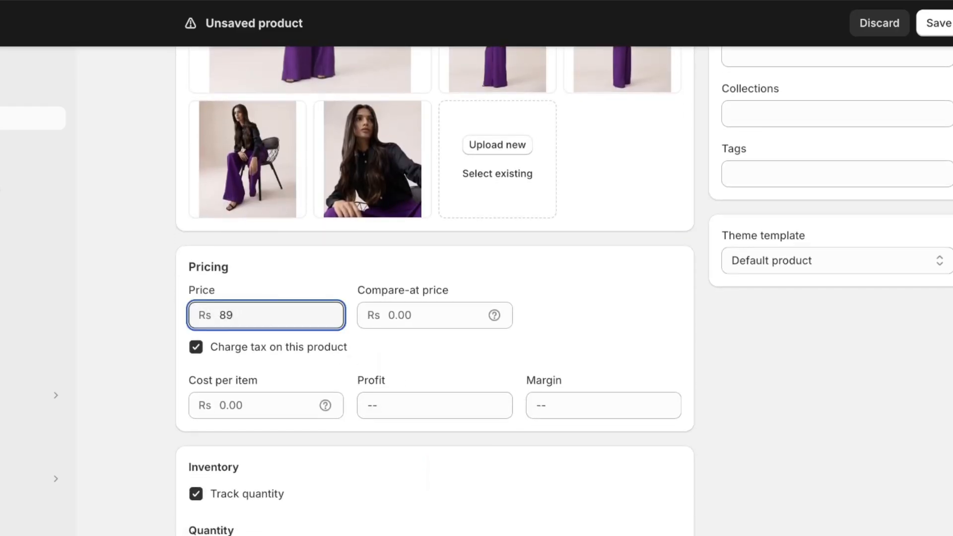
scroll(272, 308, down, 2)
scroll(272, 317, down, 1)
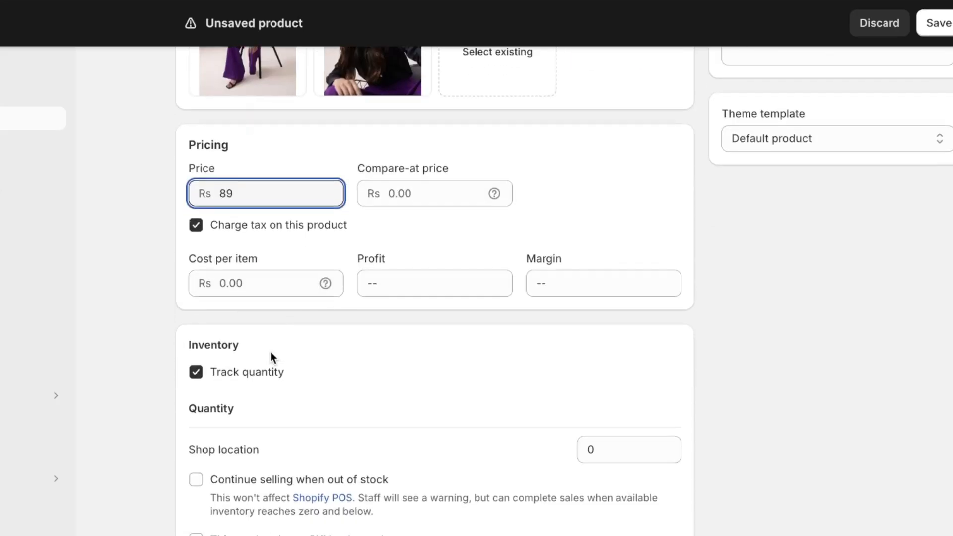
scroll(183, 419, down, 2)
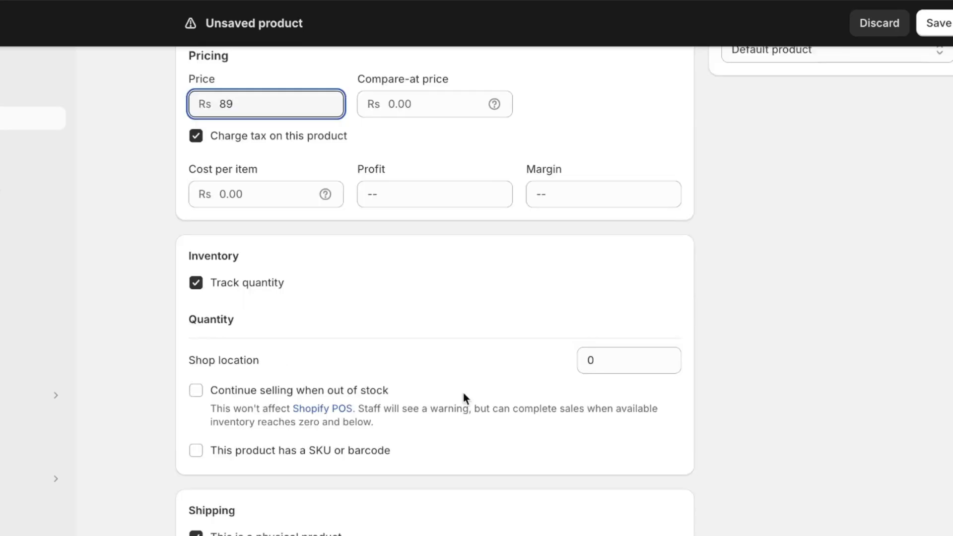
click(611, 358)
text(793)
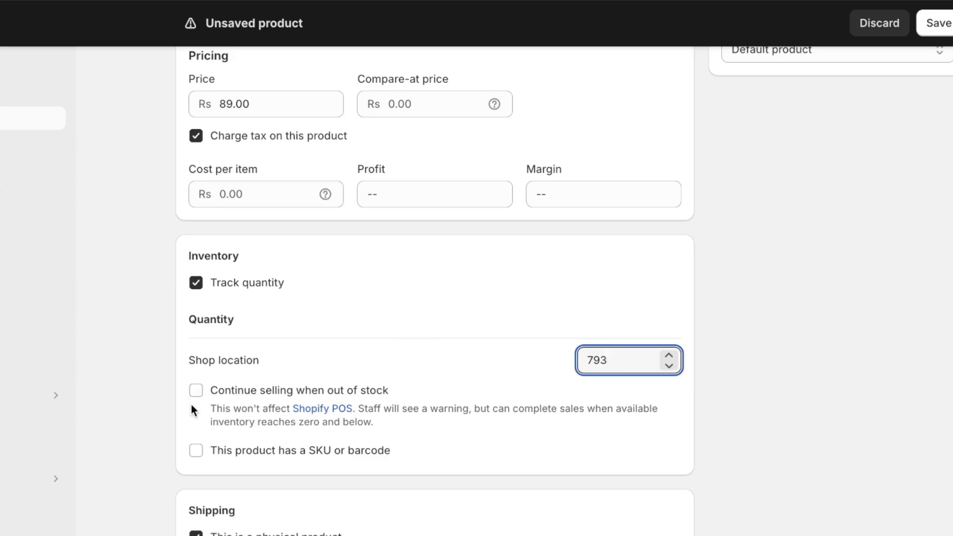
Set the physical product's shipping weight to 0.05 kg.
scroll(191, 404, down, 5)
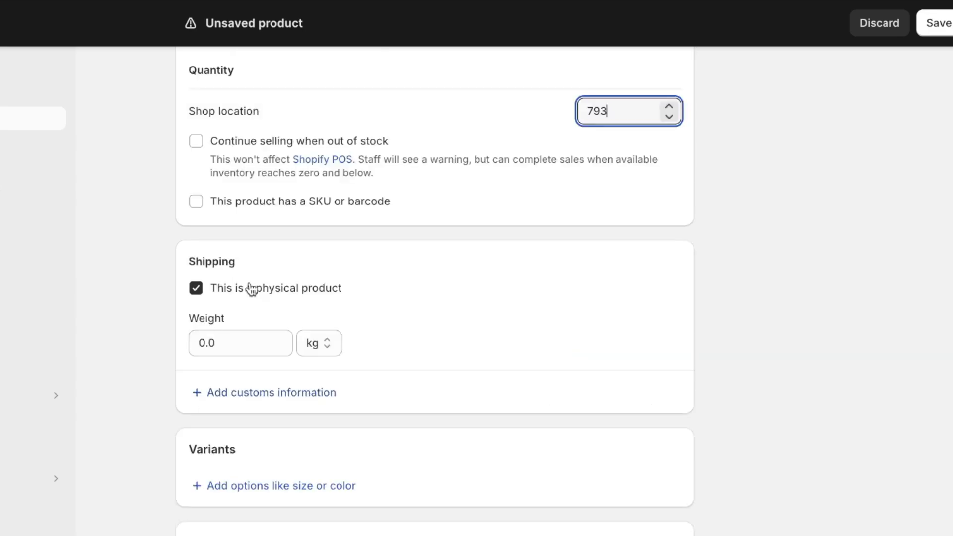
click(267, 344)
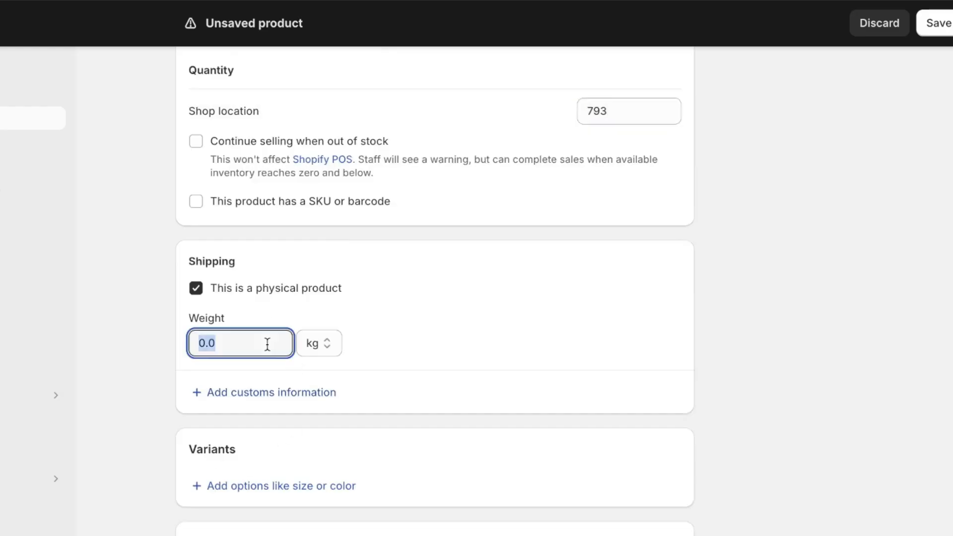
text(0)
Add a Size variant option with the values S, M and L.
scroll(397, 347, down, 1)
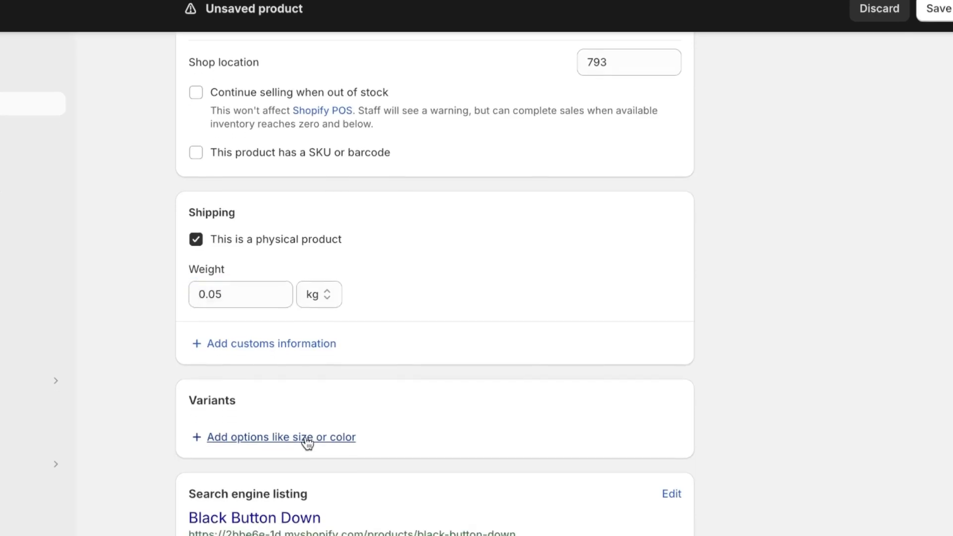
click(305, 453)
click(292, 361)
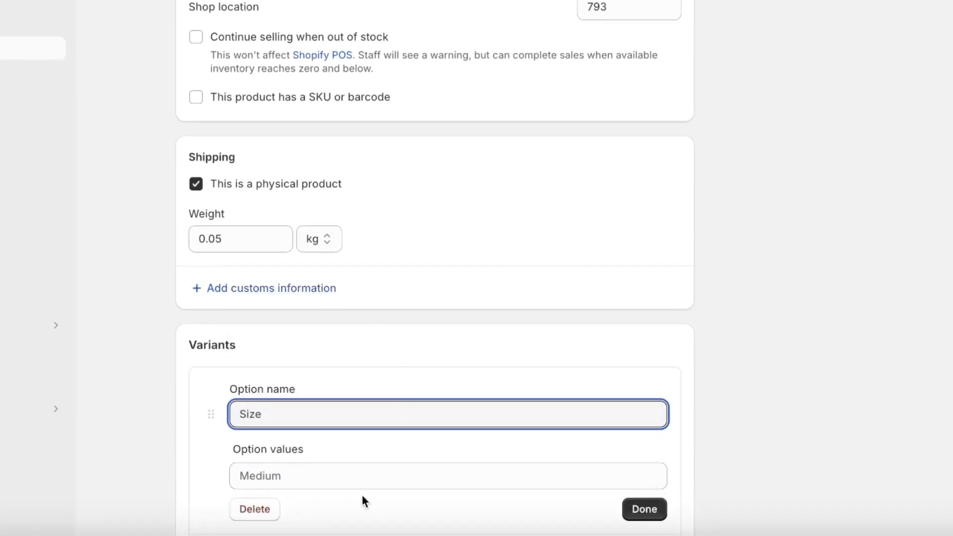
click(367, 480)
text(S)
key(Return)
text(M)
key(BackSpace)
key(Return)
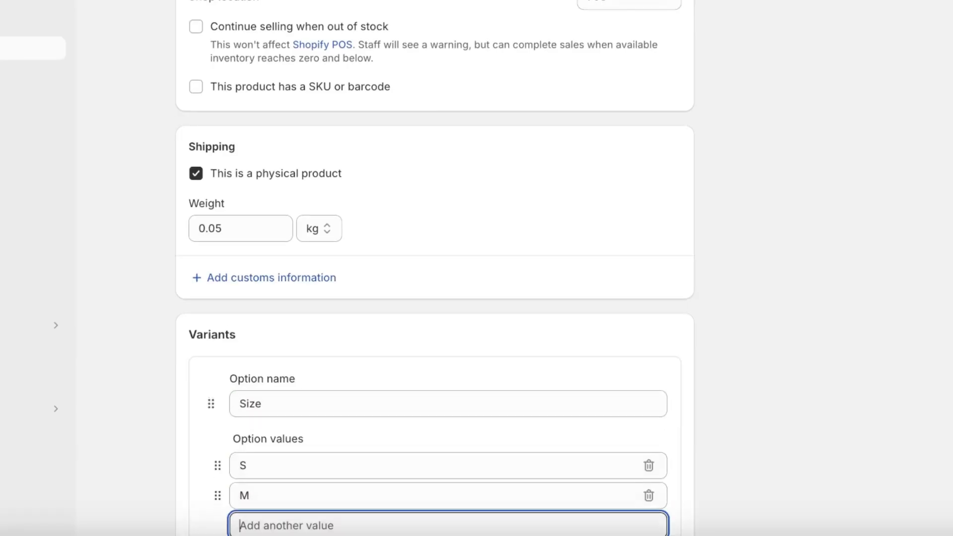
text(L)
Check the variant list and search engine listing, and save the new product.
scroll(373, 475, down, 12)
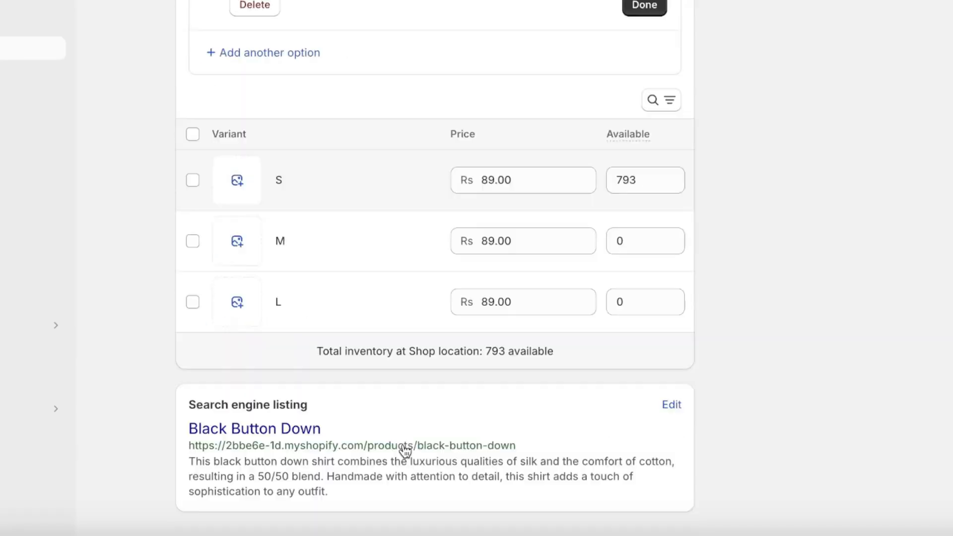
scroll(404, 450, up, 8)
click(800, 61)
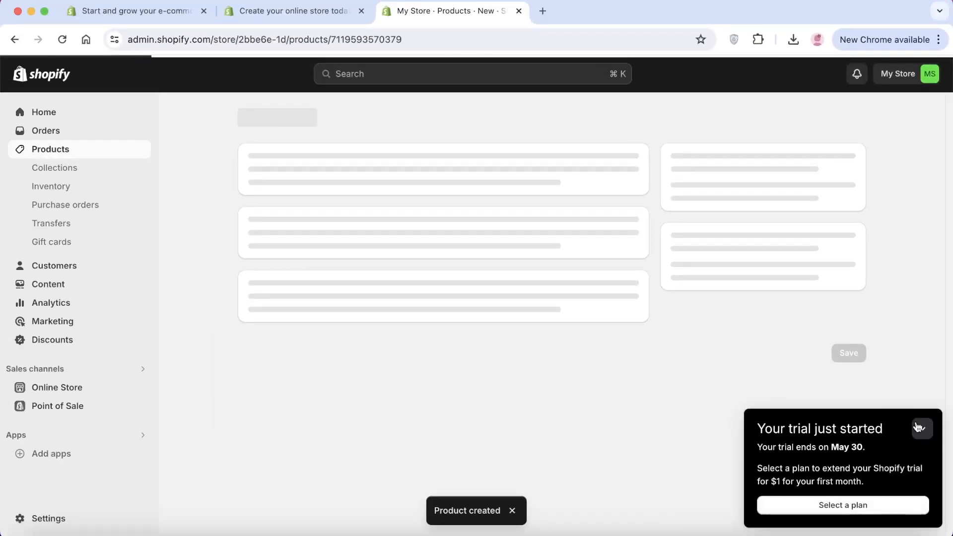
click(919, 428)
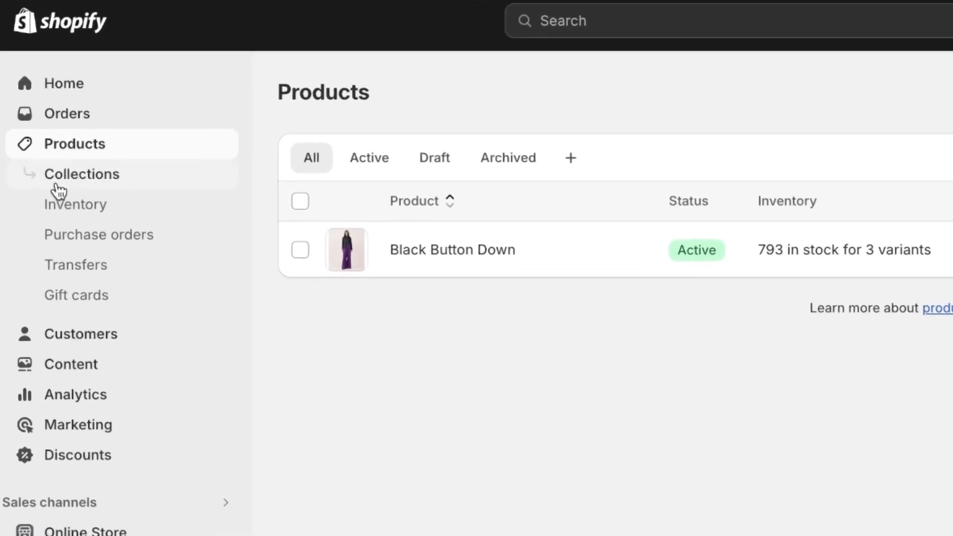
Go to the store's collections, start a new collection titled "Summer 24'" and open its description for editing.
click(60, 186)
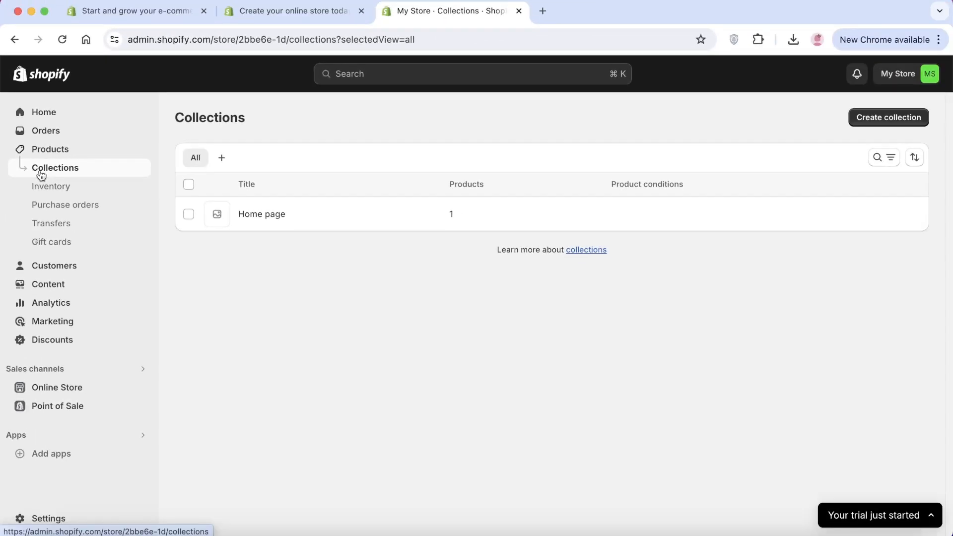
click(884, 115)
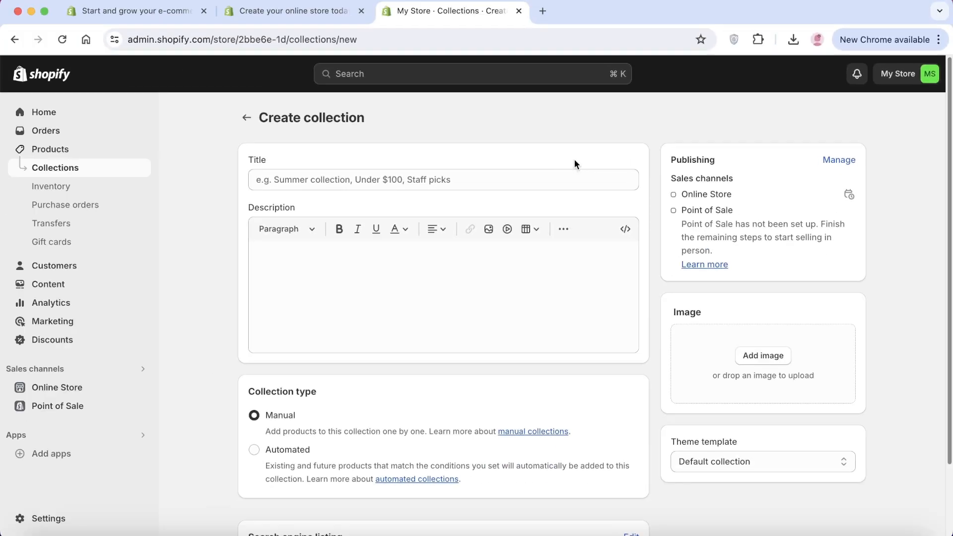
click(536, 188)
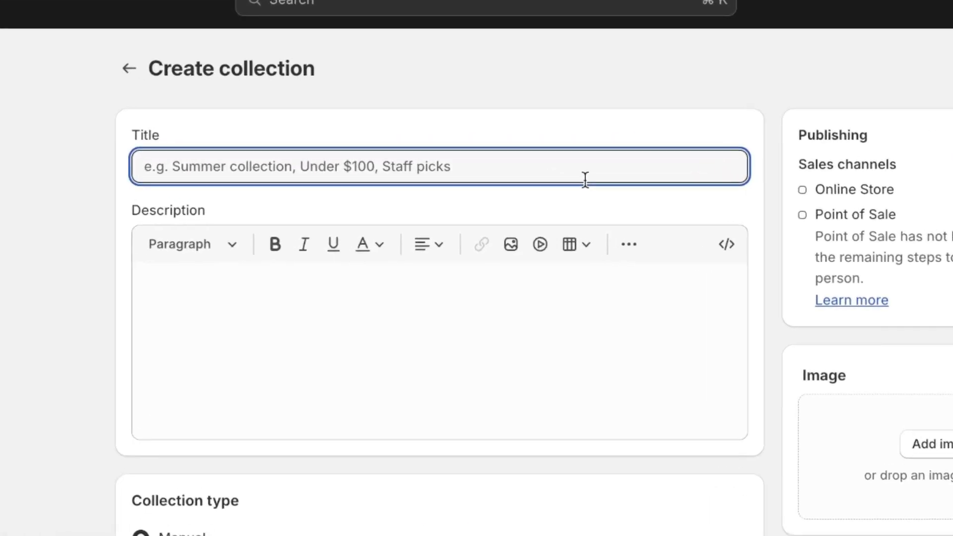
text(Summer 24')
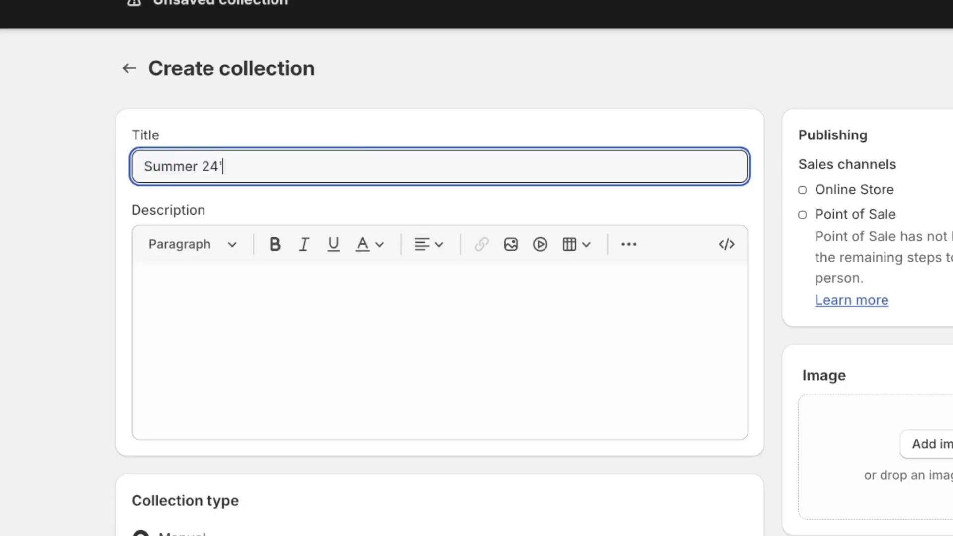
click(540, 280)
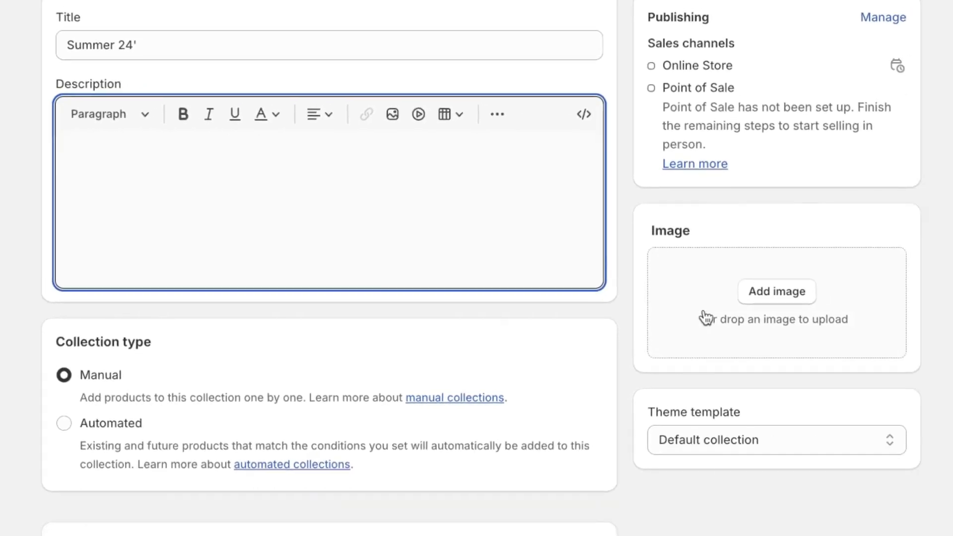
Add WESTTOP03546_6.webp from Downloads as the Summer 24' collection's image and save the collection.
click(794, 292)
click(351, 214)
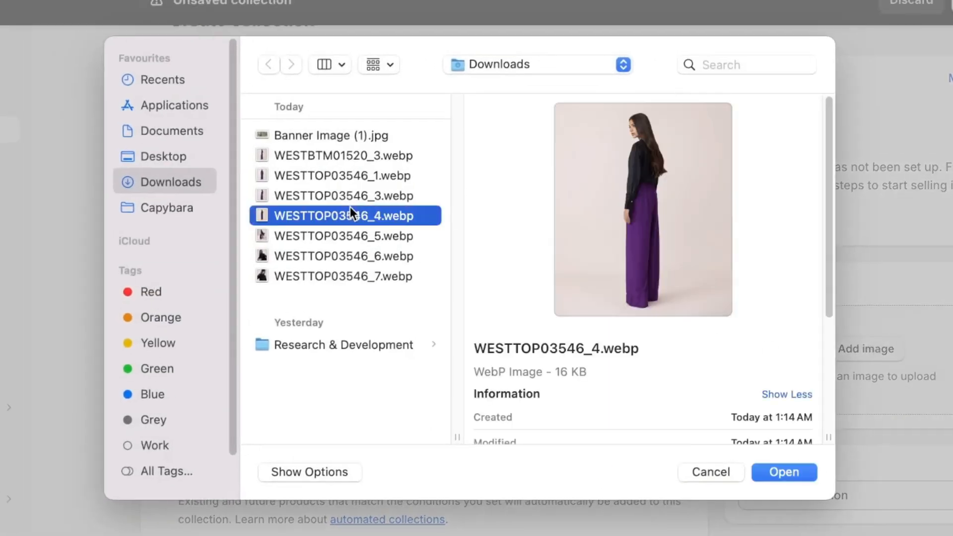
click(357, 192)
click(338, 268)
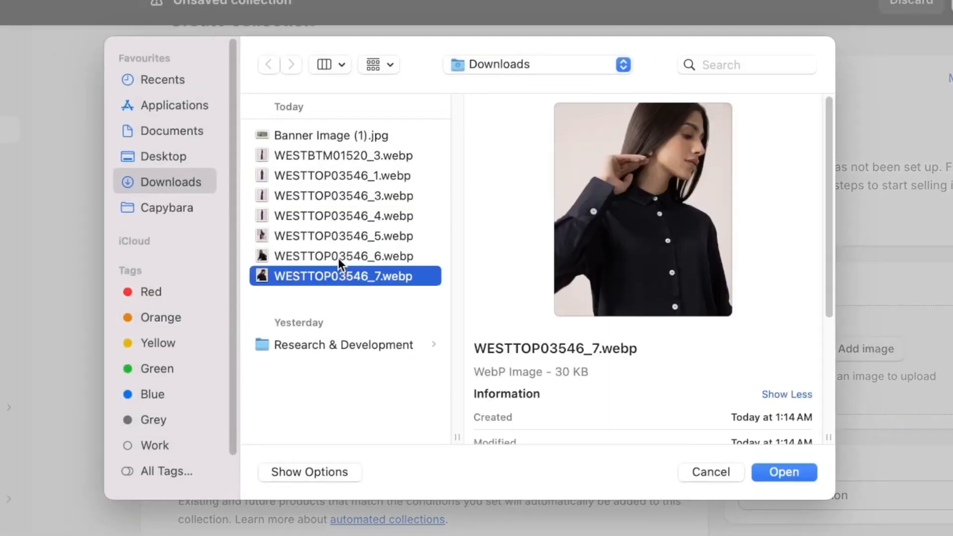
click(338, 258)
click(768, 470)
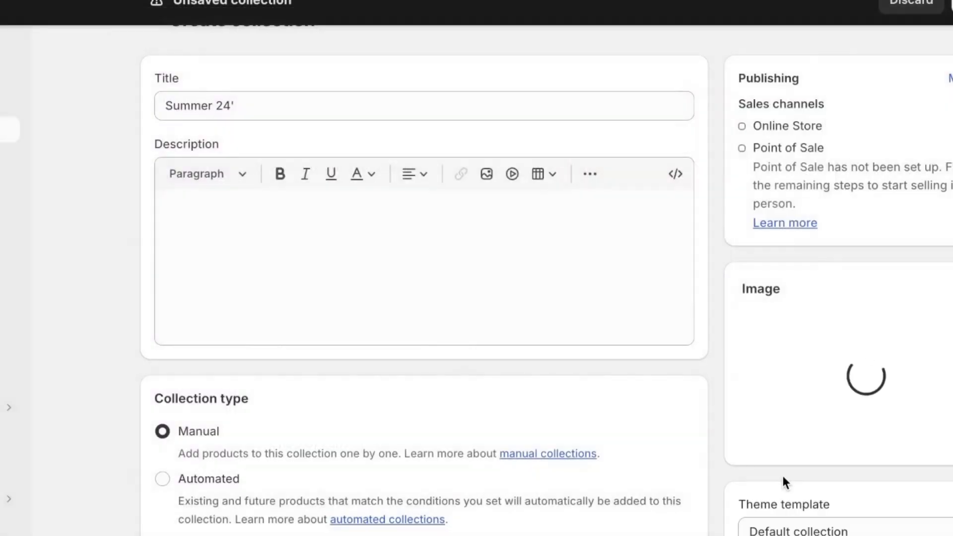
scroll(172, 421, down, 2)
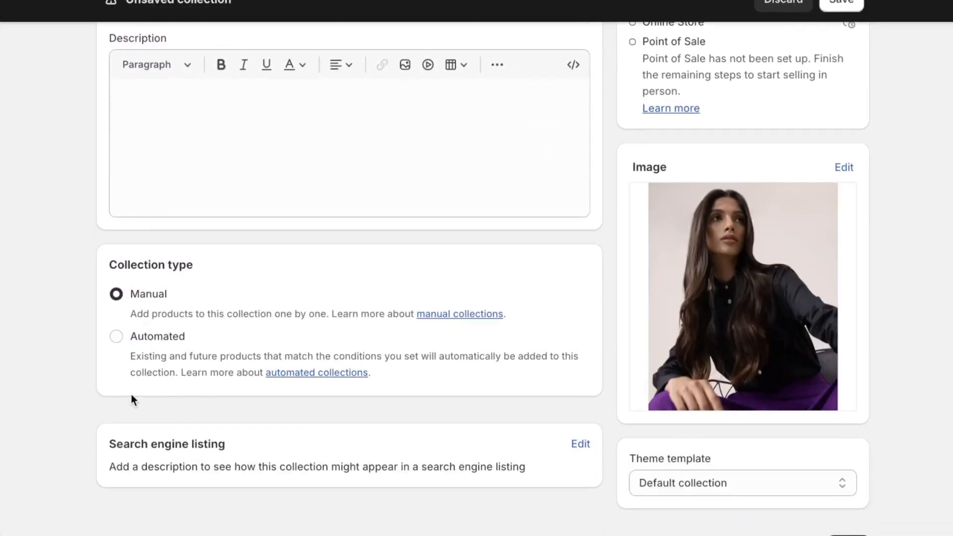
scroll(853, 58, up, 3)
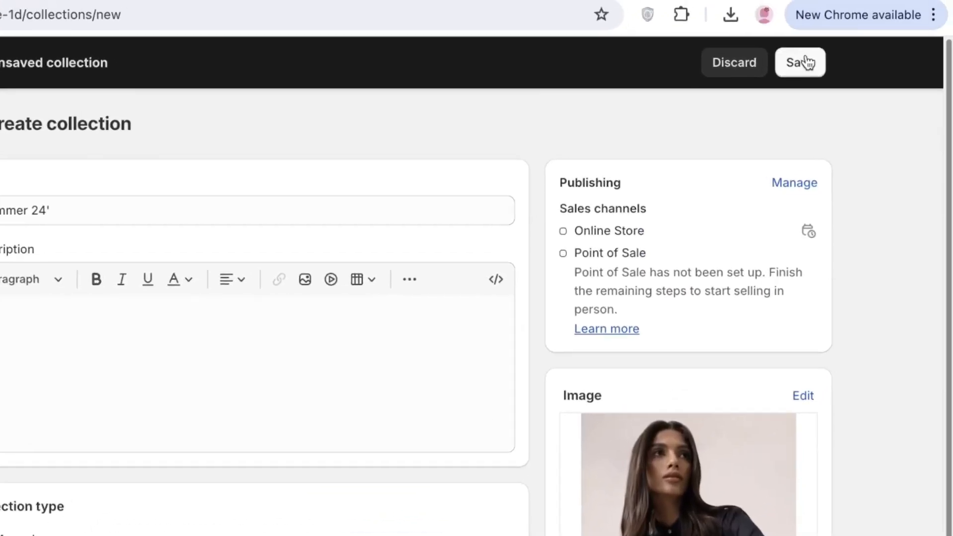
click(843, 1)
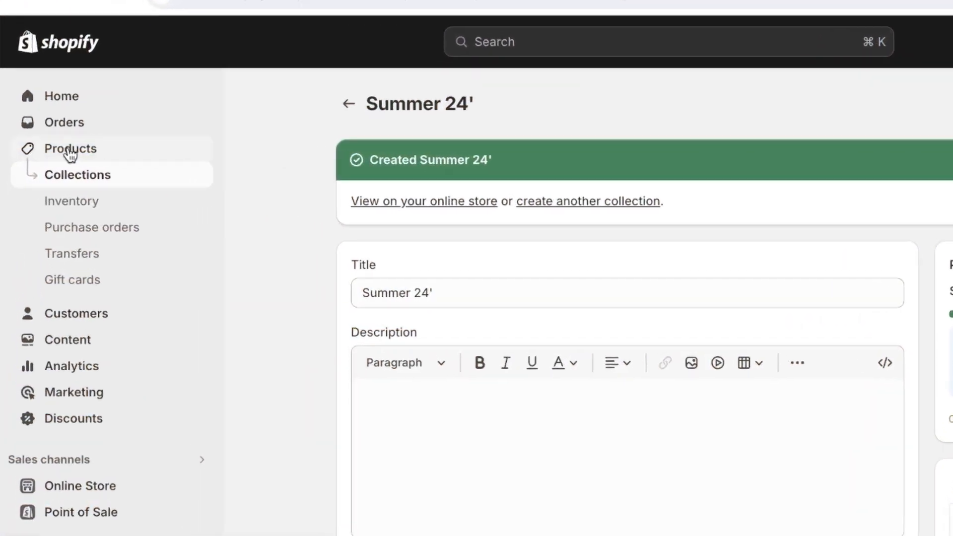
Open the Black Button Down product, add it to the Summer 24' collection and save the product.
click(79, 151)
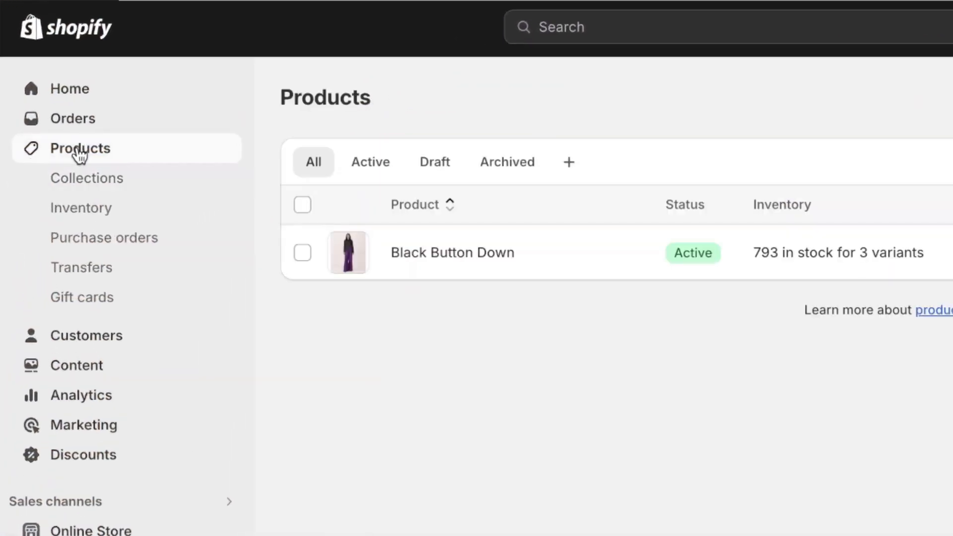
click(428, 264)
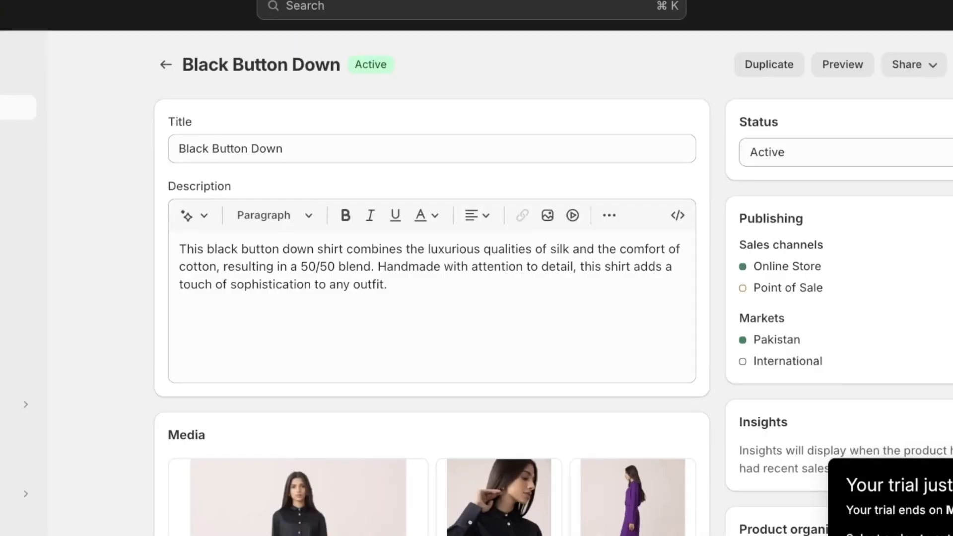
scroll(819, 266, down, 7)
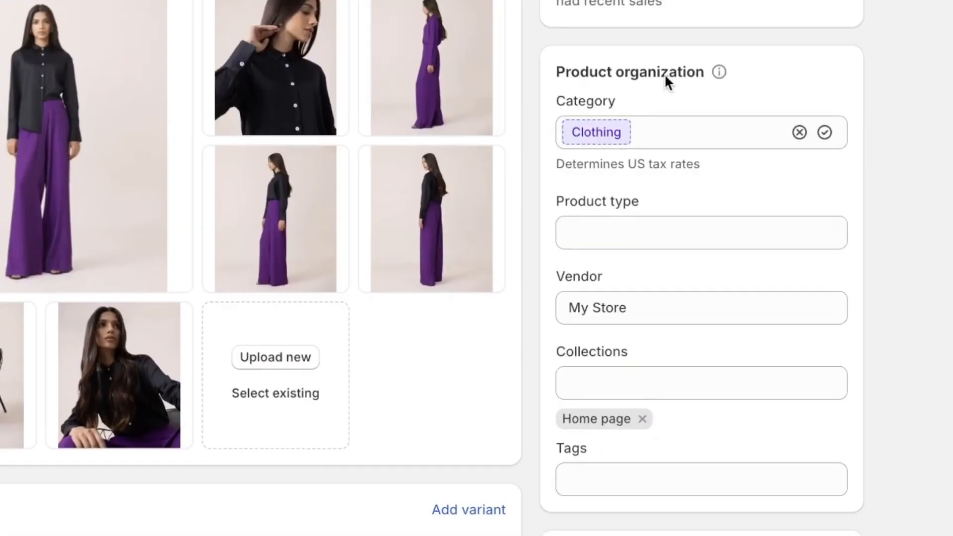
click(628, 388)
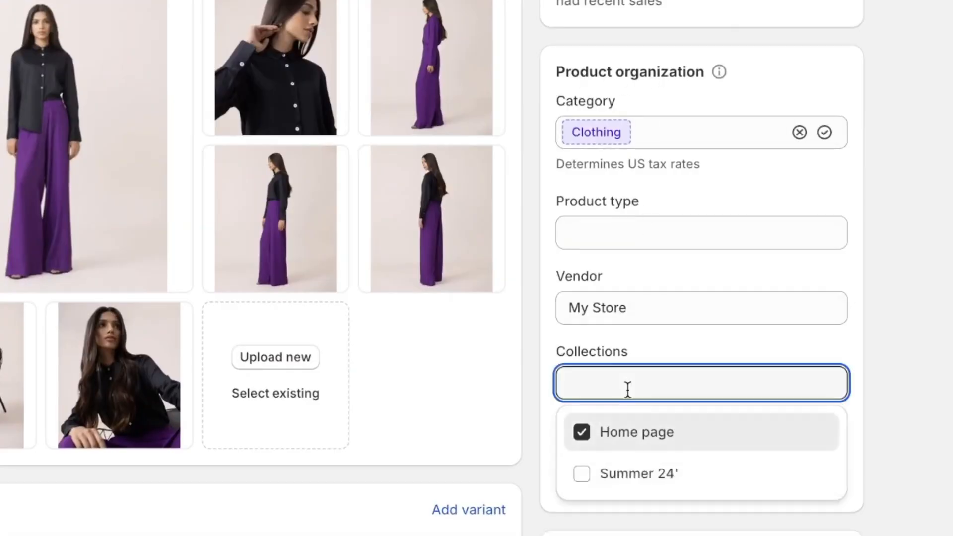
click(580, 475)
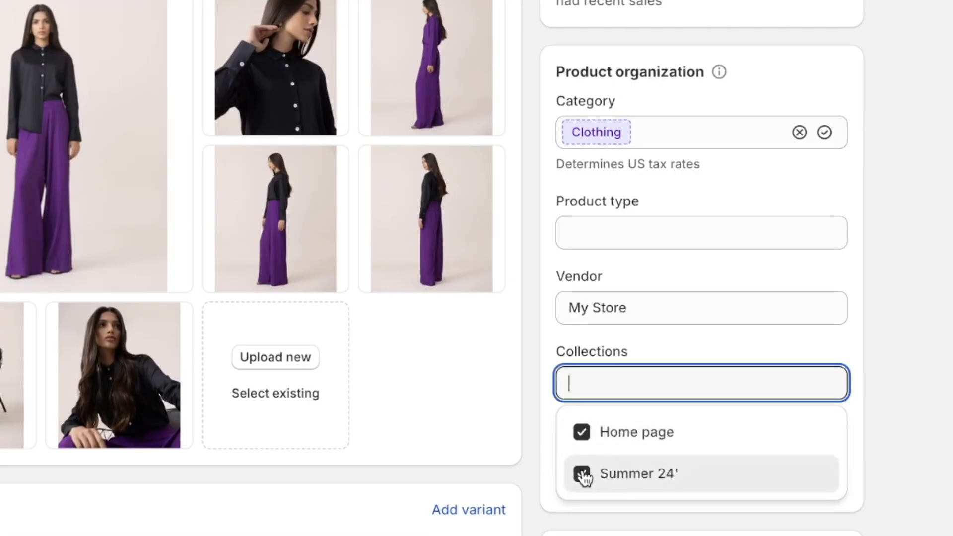
click(794, 81)
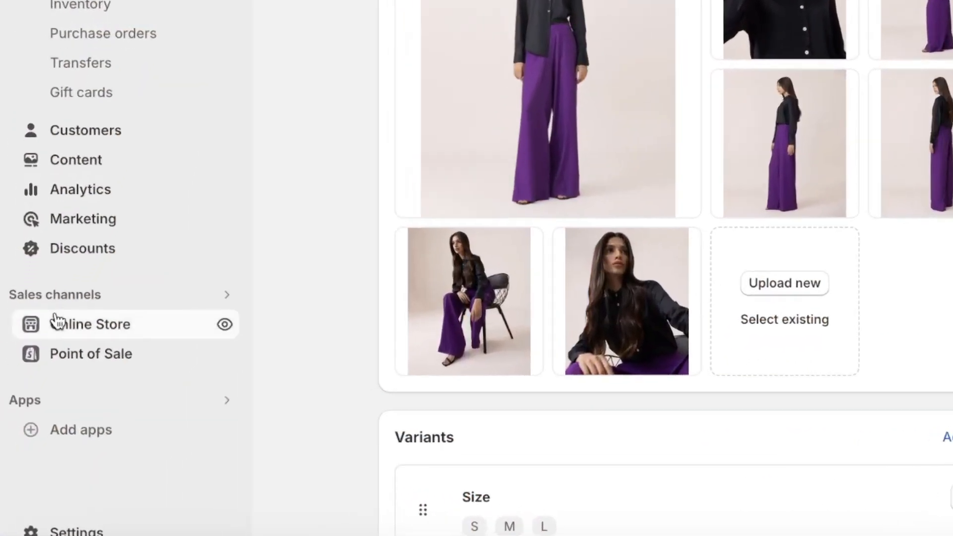
Open the Dawn theme for customization and remove the Featured collection section from the home page.
click(30, 387)
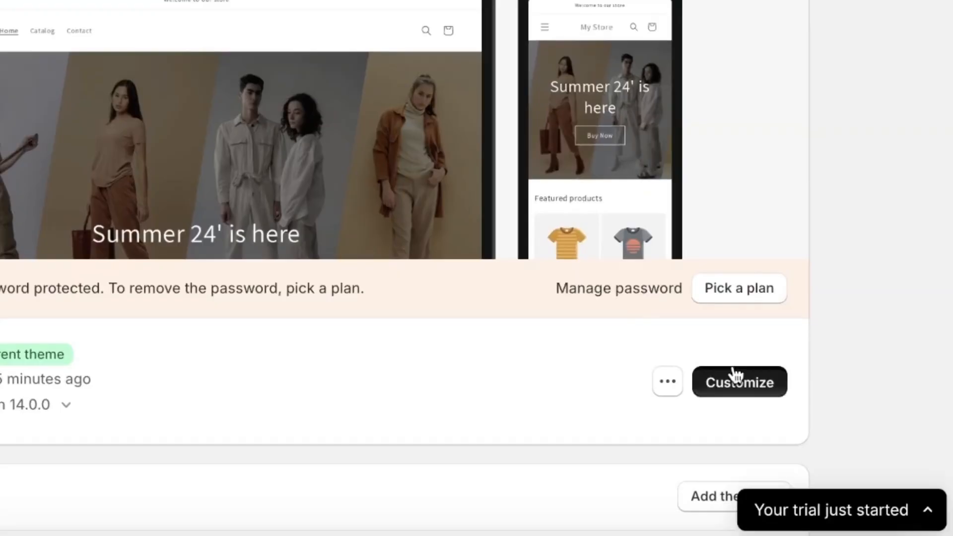
click(732, 372)
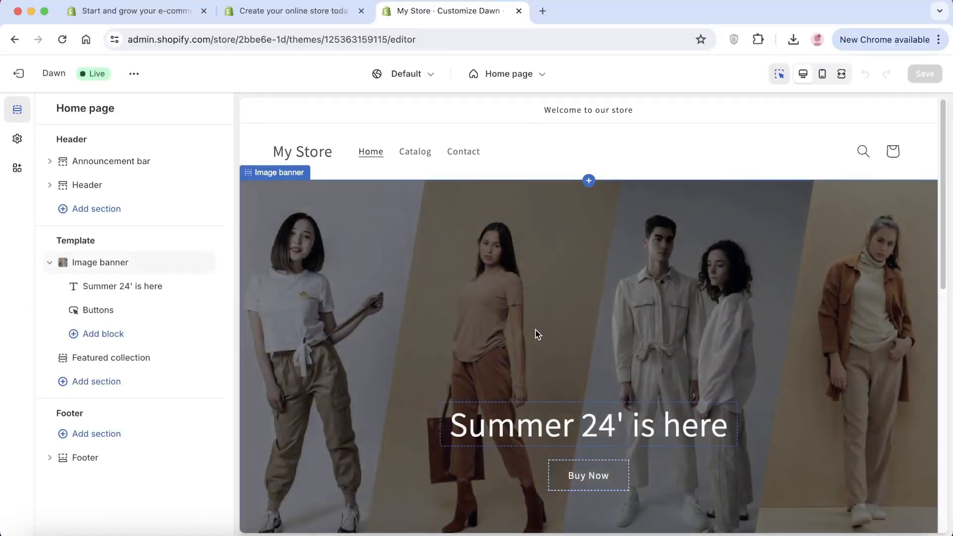
scroll(537, 333, down, 6)
scroll(551, 337, down, 2)
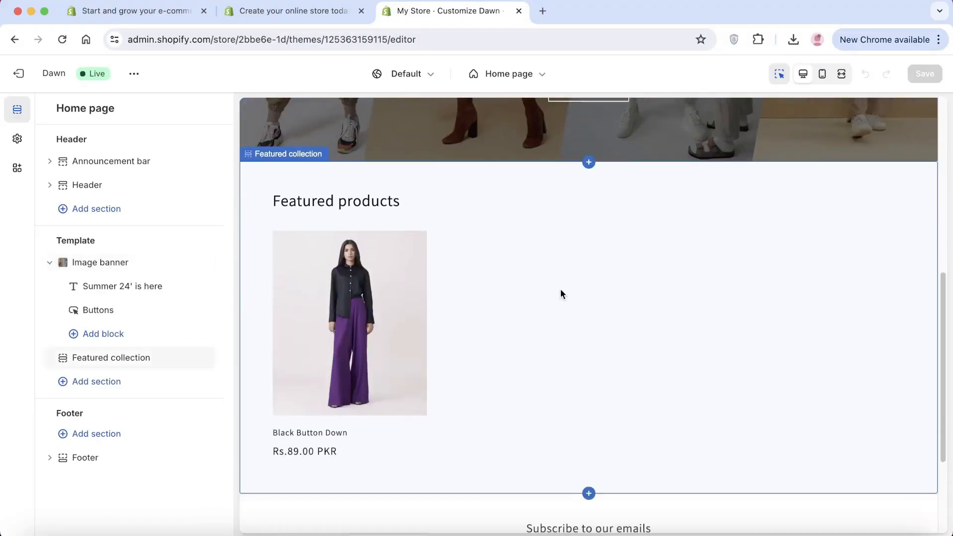
click(483, 348)
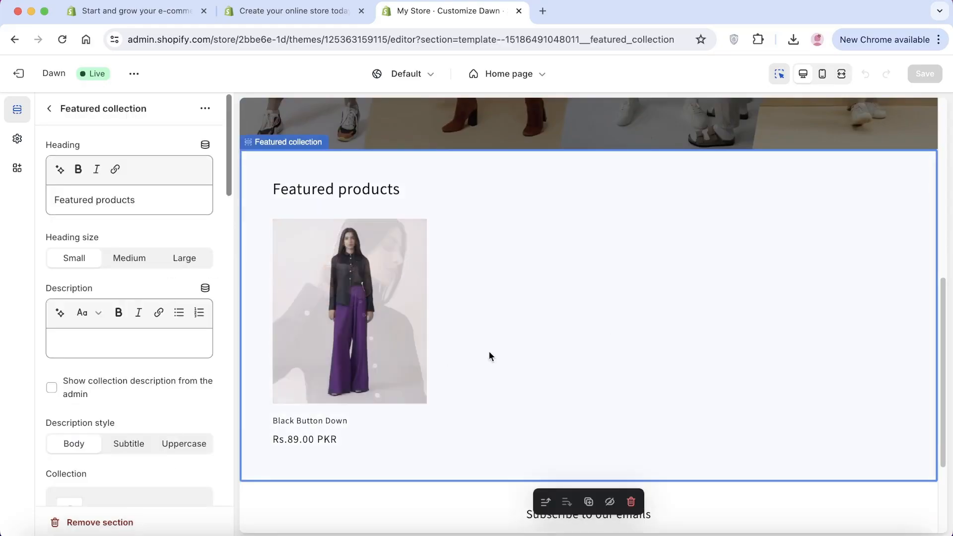
click(55, 521)
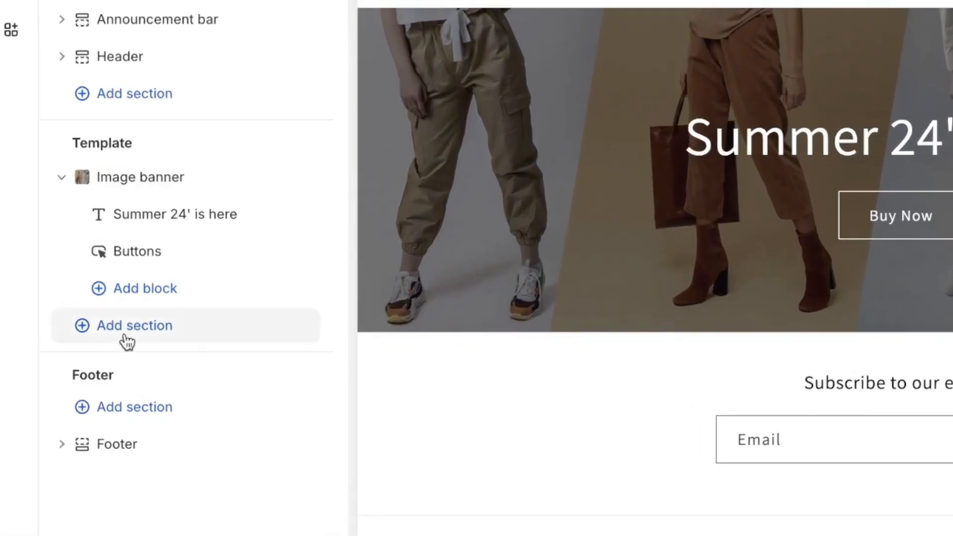
Add a new Featured collection section below the image banner and set its heading to "Hot Sellers".
click(127, 338)
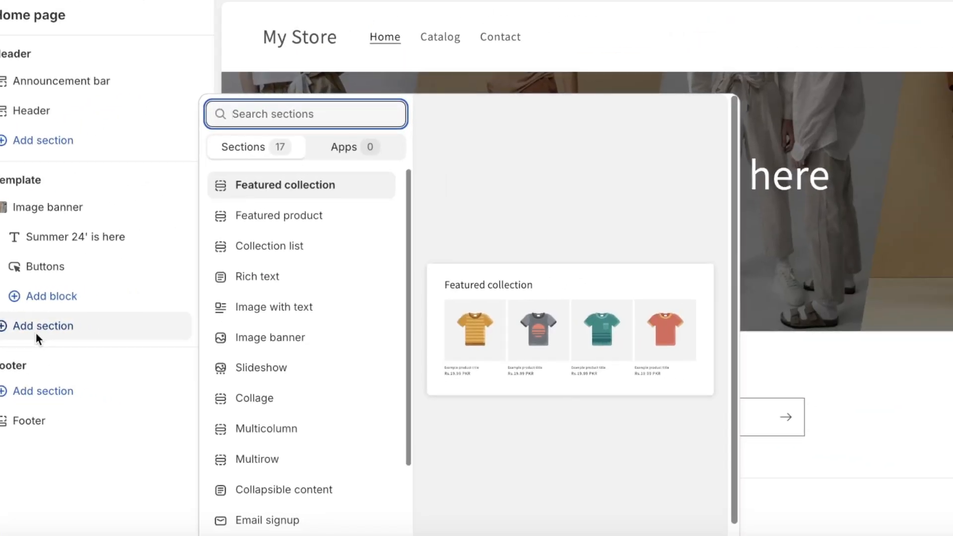
click(269, 191)
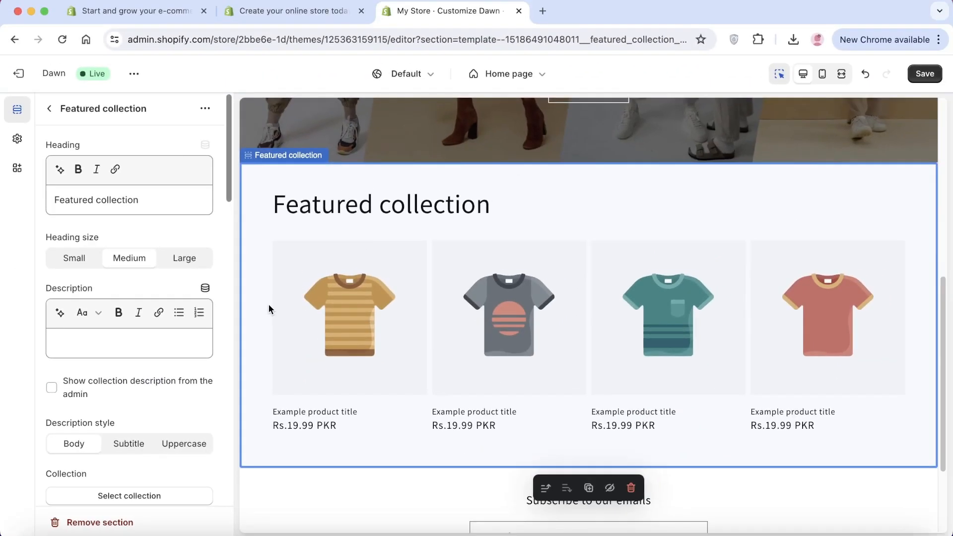
click(144, 199)
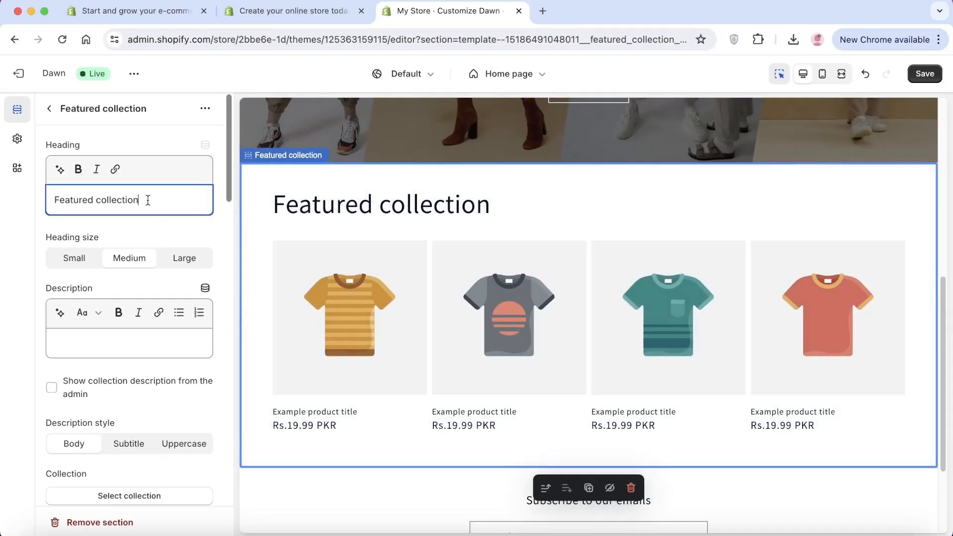
triple_click(147, 200)
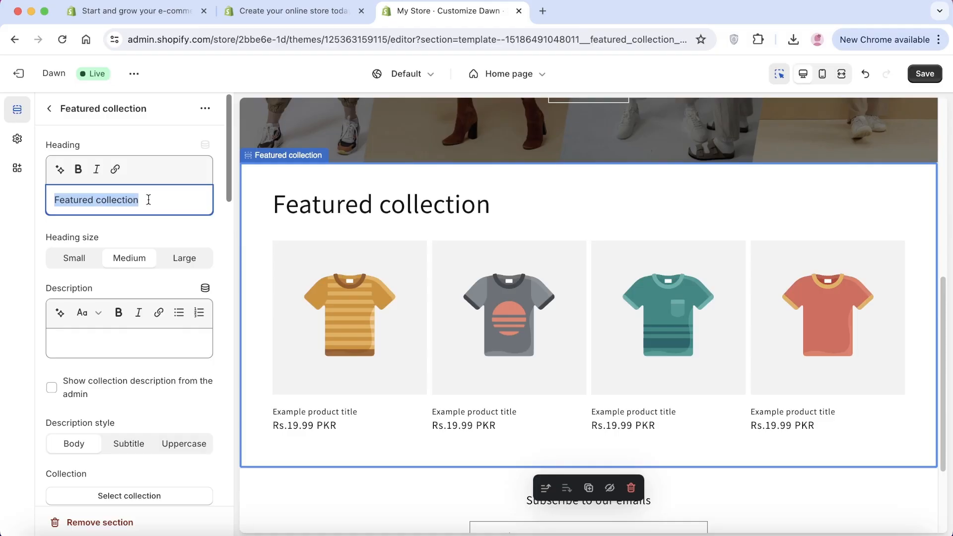
text(S)
key(BackSpace)
text(Hot )
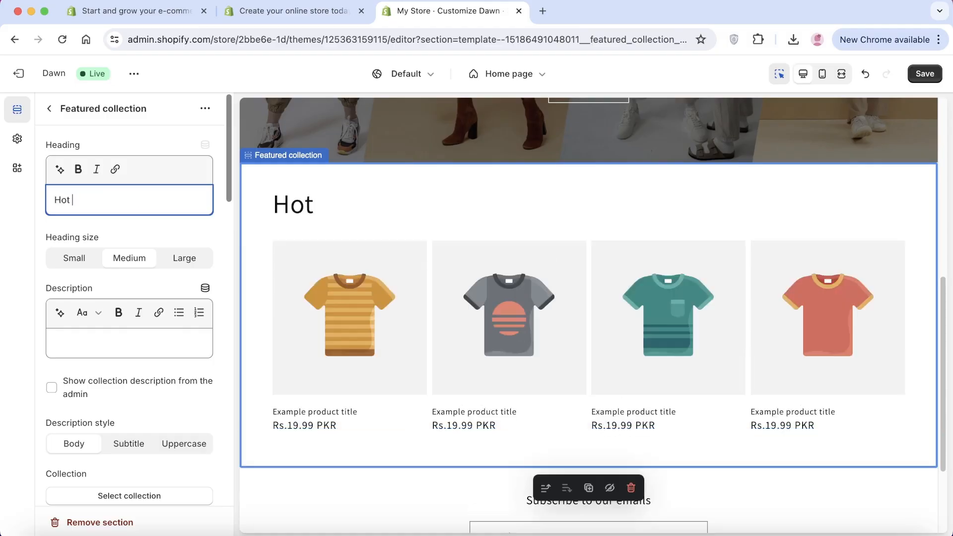
text(Sellers)
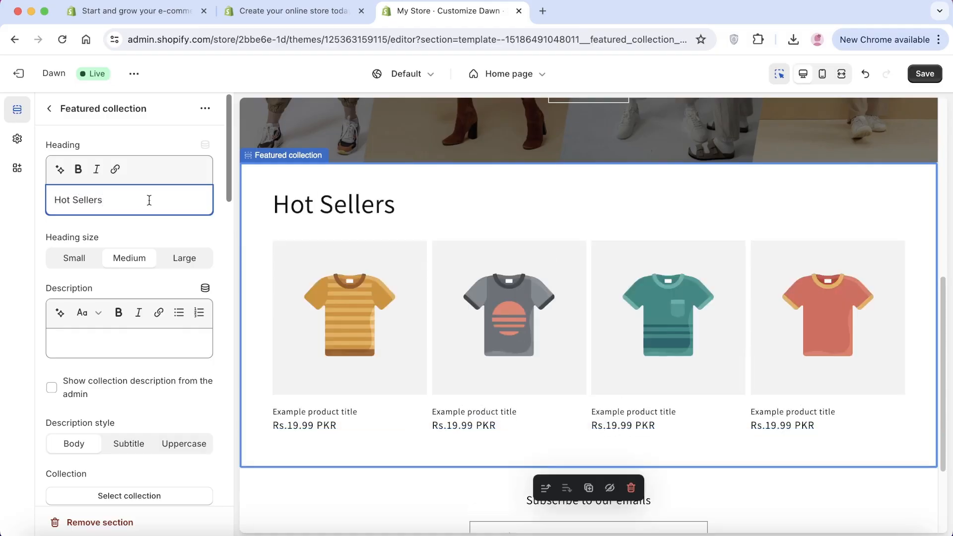
Assign the Summer 24' collection to the Hot Sellers section and return to the home page's section list.
scroll(126, 364, down, 3)
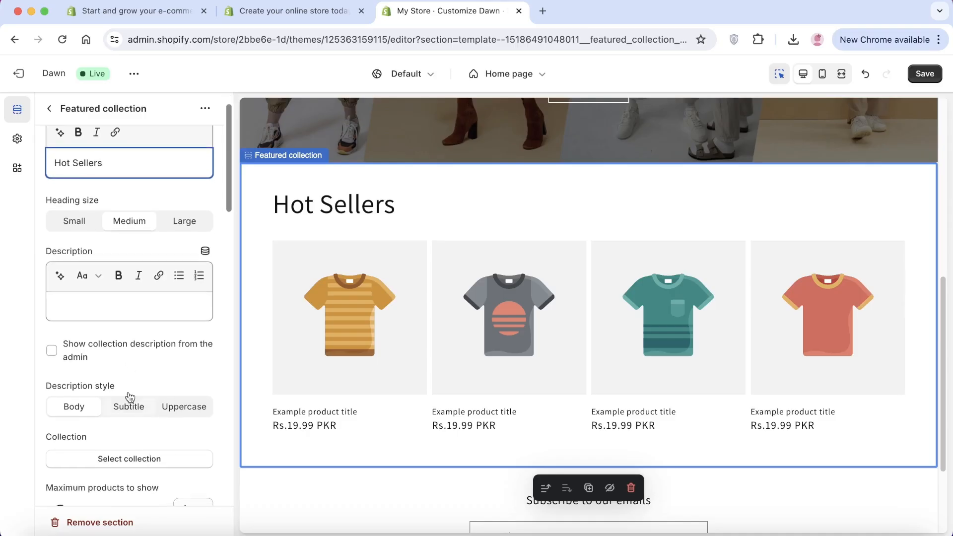
scroll(128, 368, down, 1)
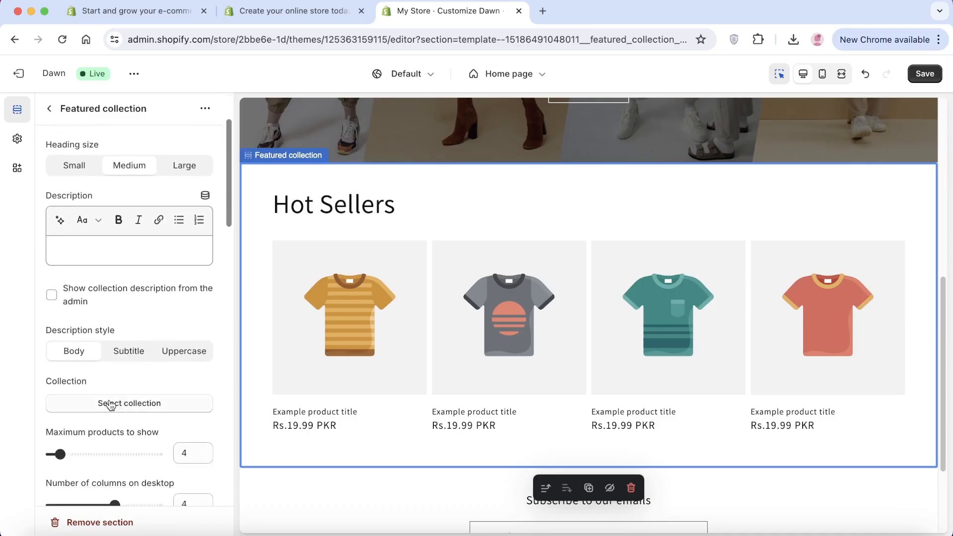
click(145, 404)
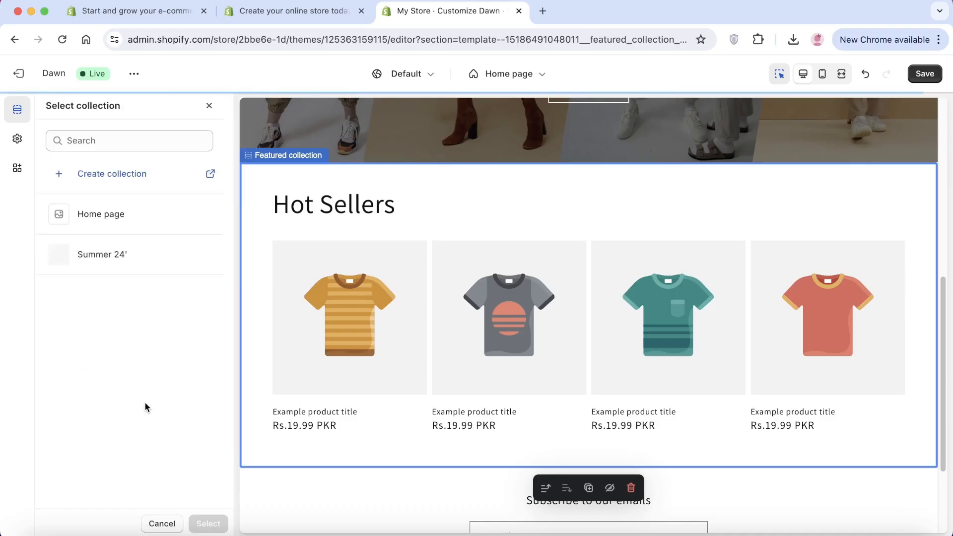
click(100, 251)
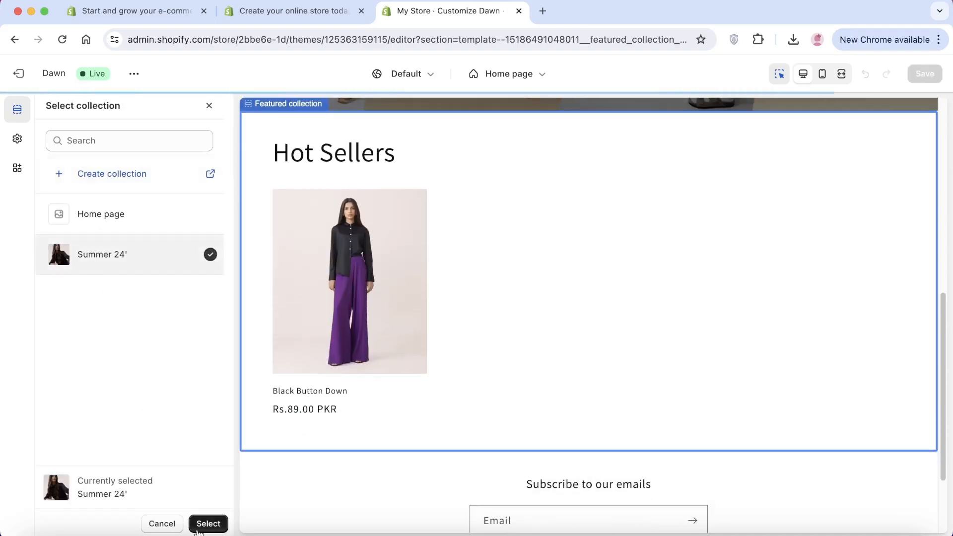
click(208, 522)
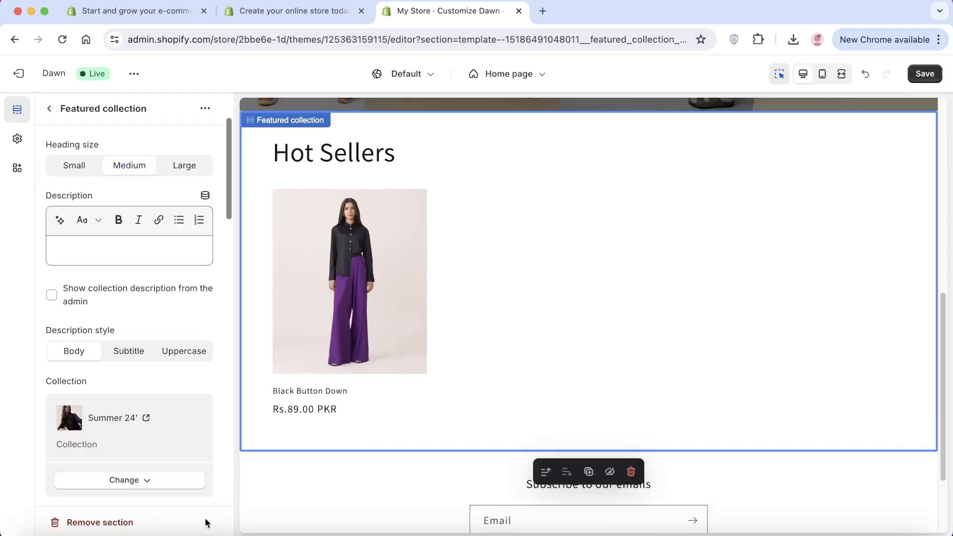
click(50, 109)
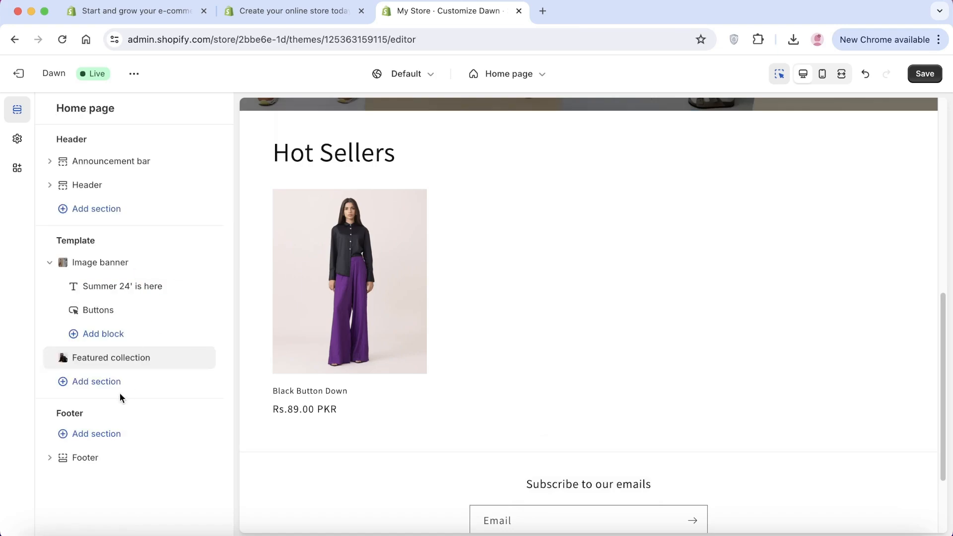
Look over the home page preview and switch the theme editor to the Default product template.
scroll(520, 365, up, 3)
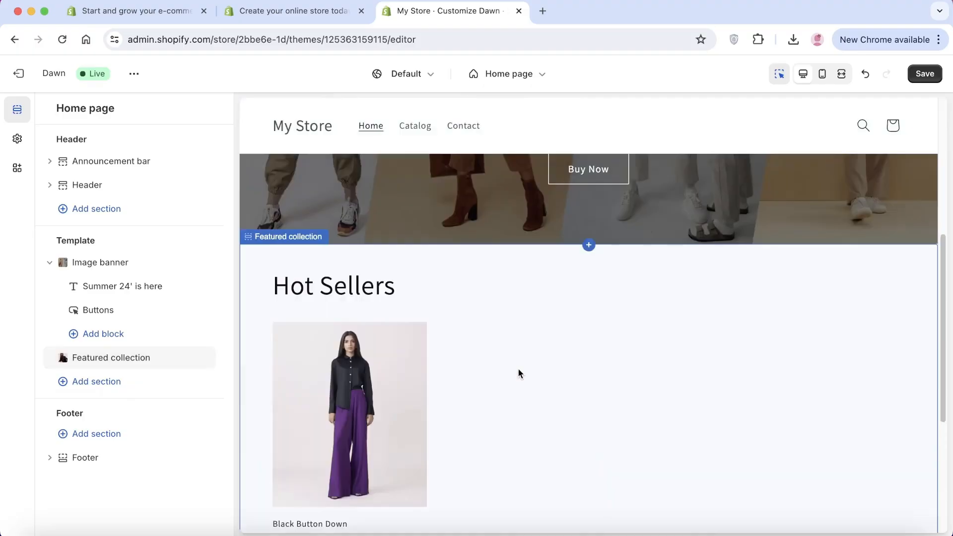
scroll(518, 373, up, 6)
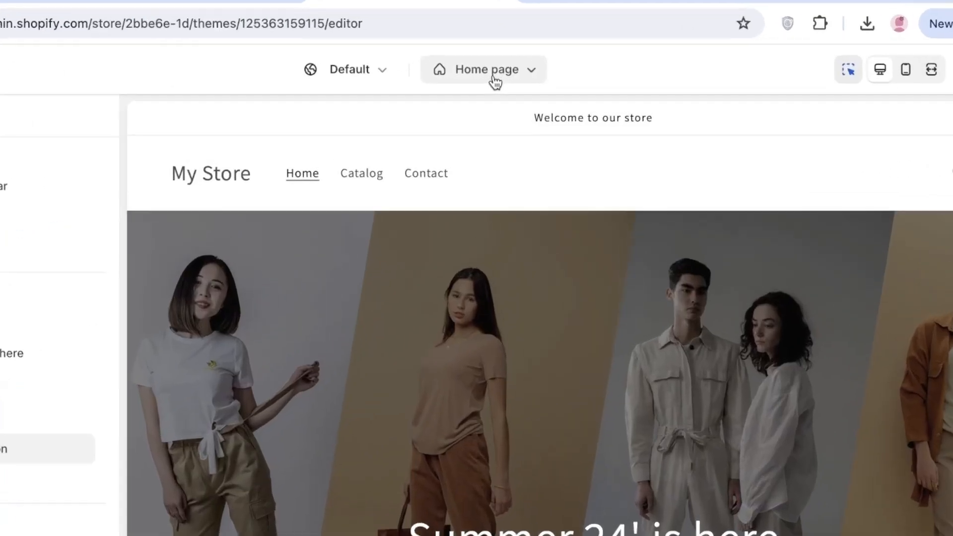
click(491, 79)
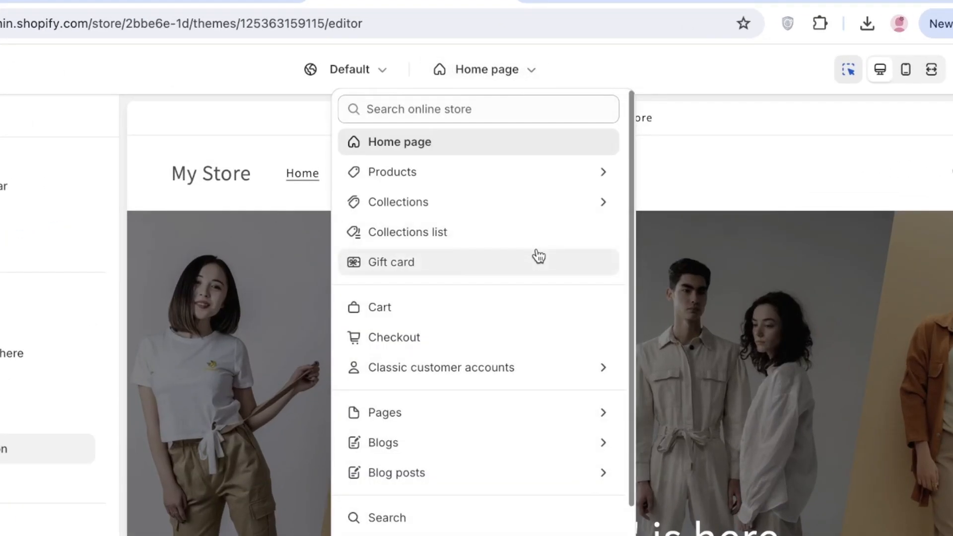
click(449, 172)
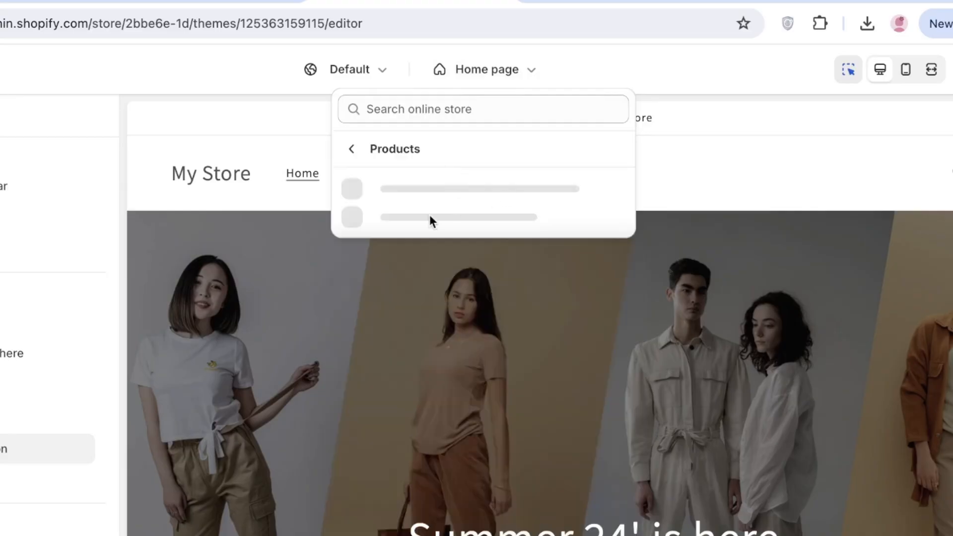
click(401, 203)
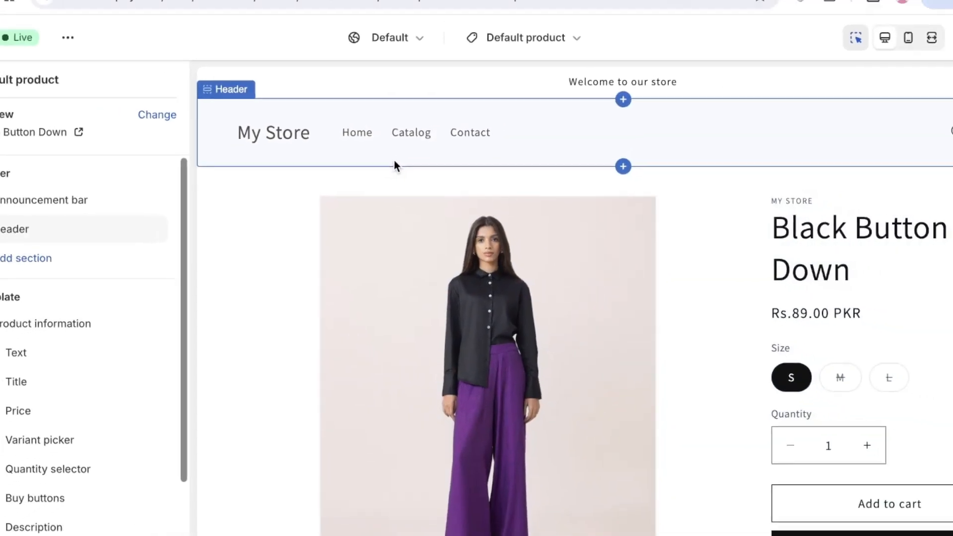
Save the theme changes and exit the theme editor to the store's themes page.
click(938, 68)
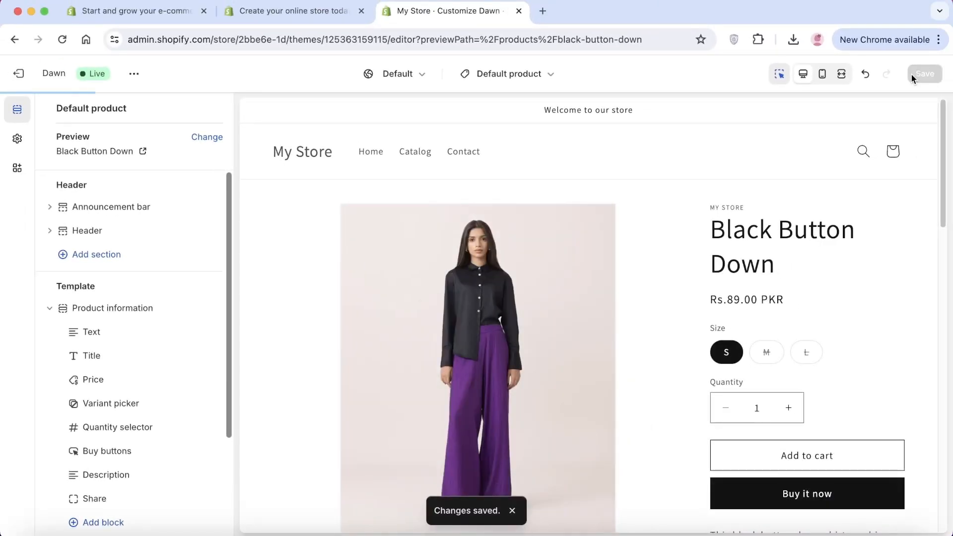
click(18, 73)
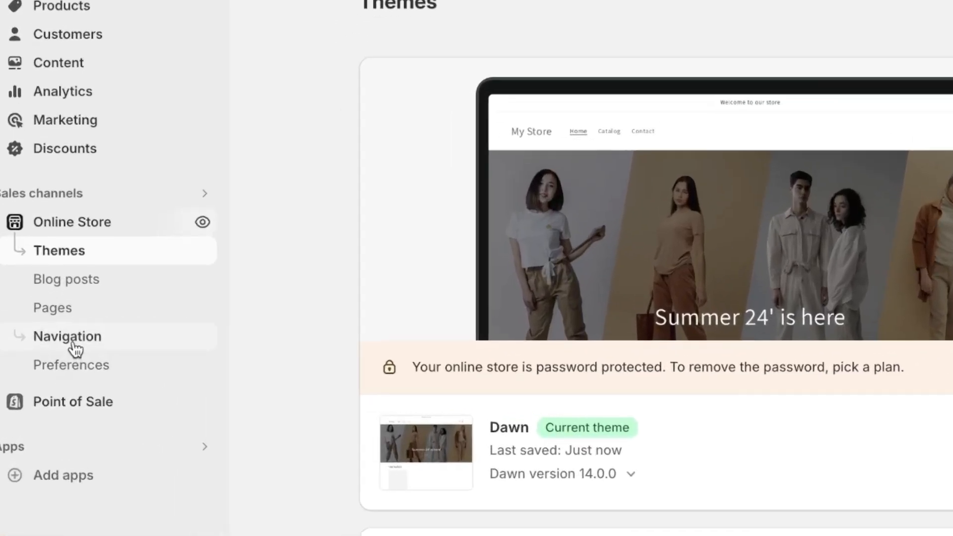
Add a Summer 24' menu item linked to the Summer 24' collection to the online store's main menu.
click(59, 365)
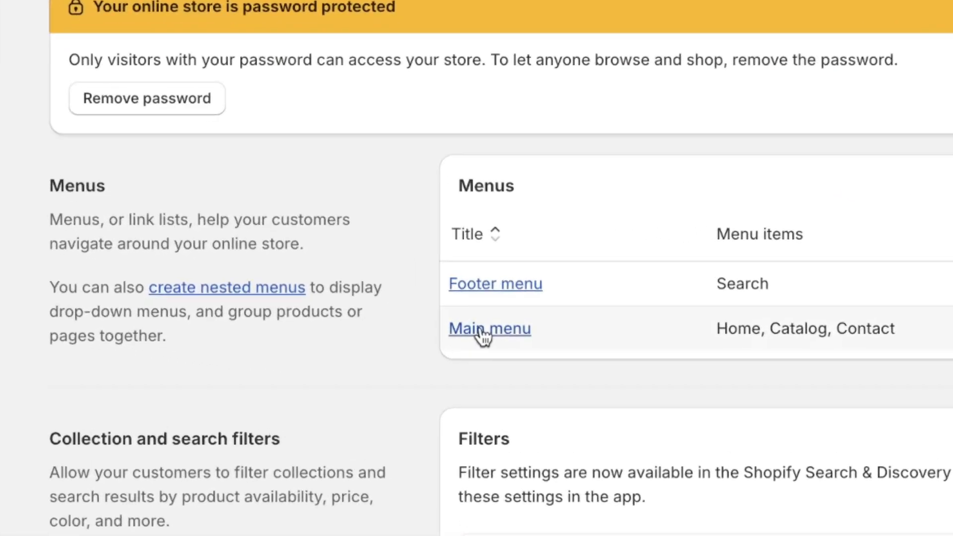
click(483, 363)
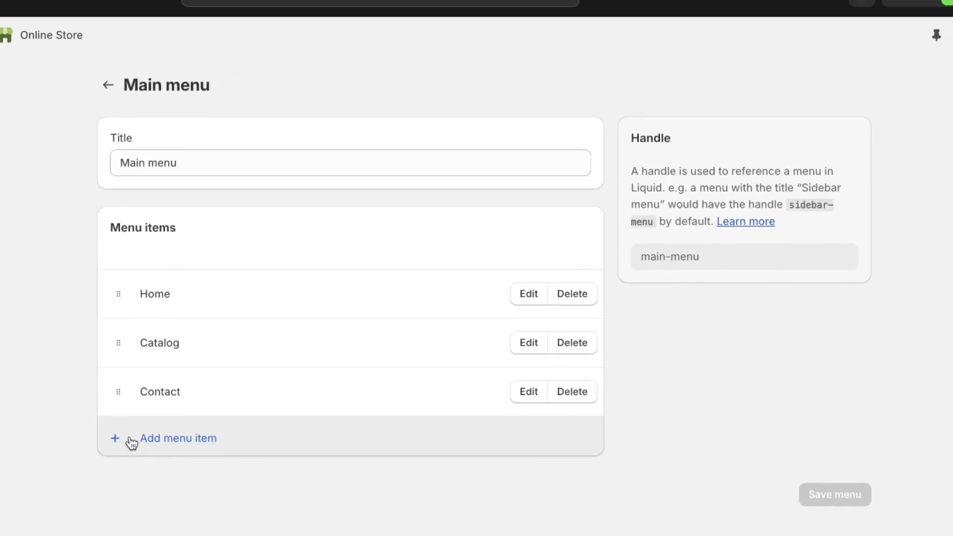
click(132, 440)
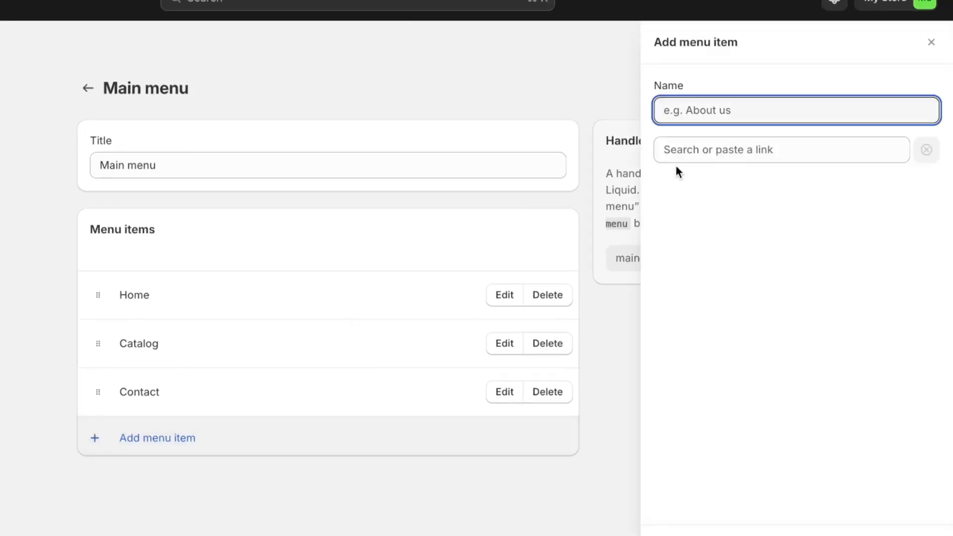
text(s)
key(BackSpace)
click(823, 154)
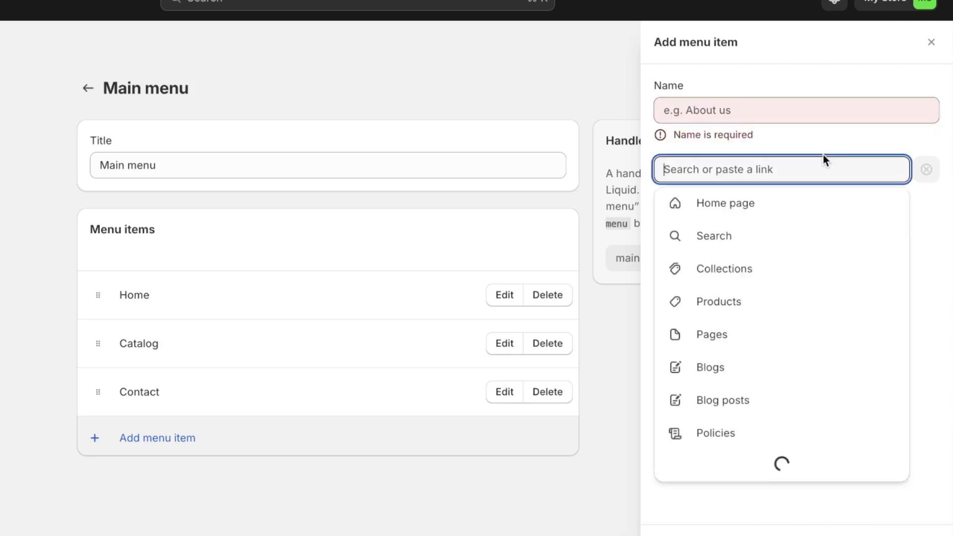
click(722, 270)
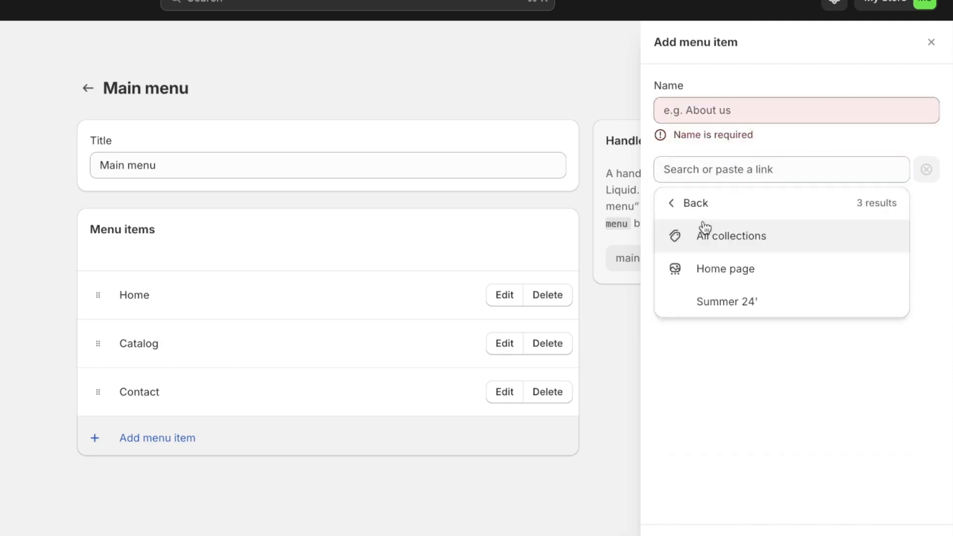
click(696, 304)
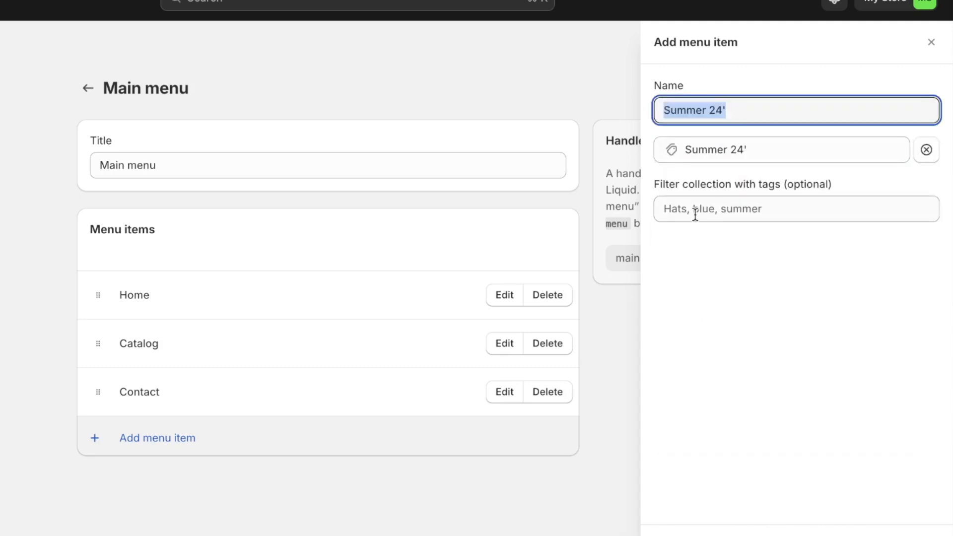
click(772, 103)
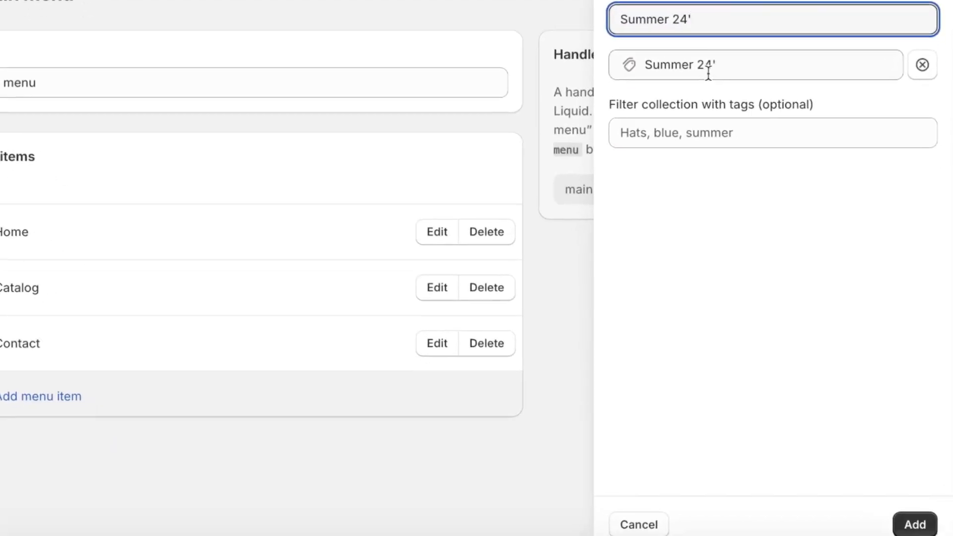
click(909, 512)
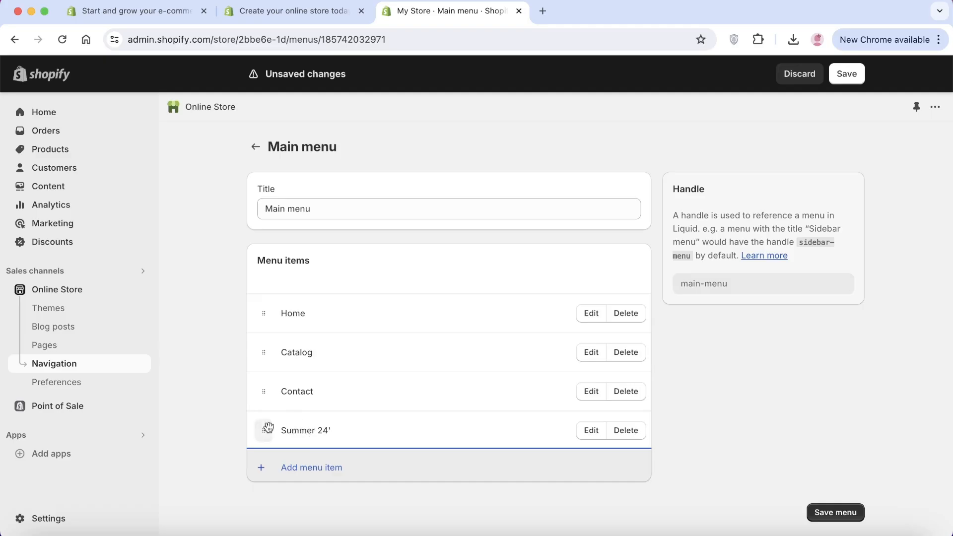
Add a "Tops" submenu item with a product link under Summer 24' and save the main menu.
click(294, 469)
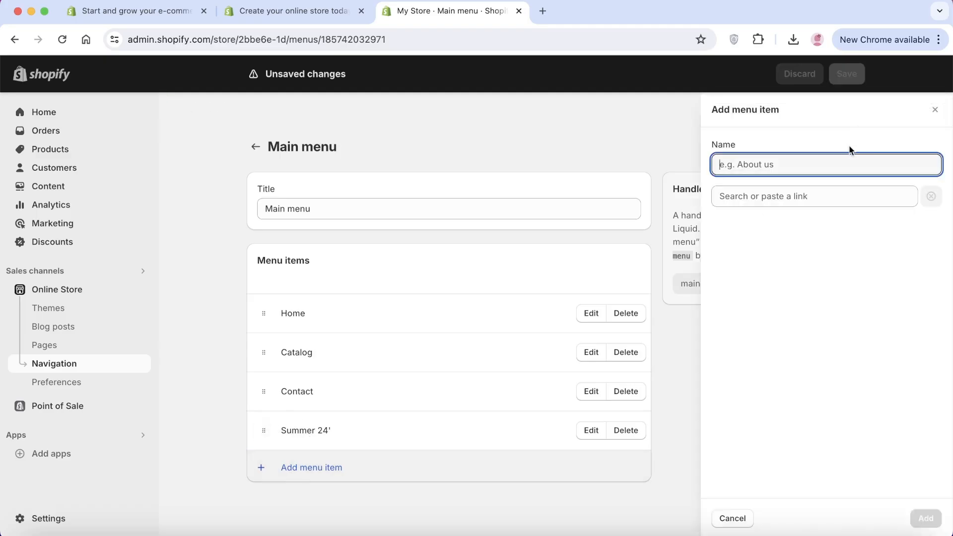
text(Tops)
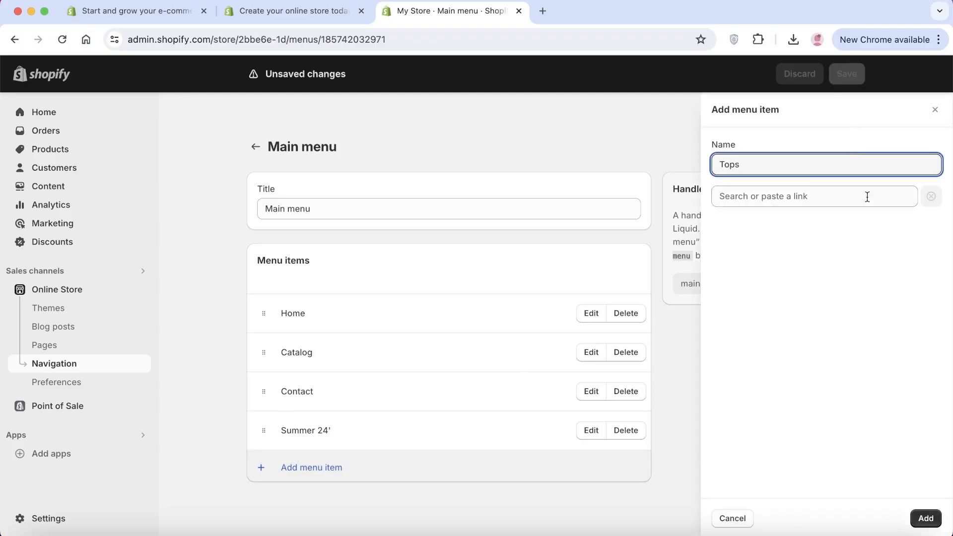
click(866, 197)
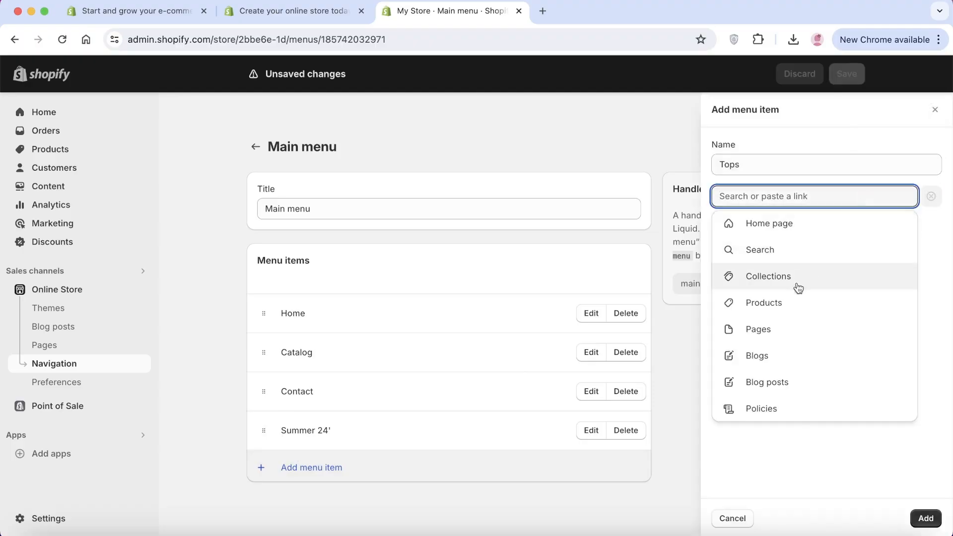
click(786, 298)
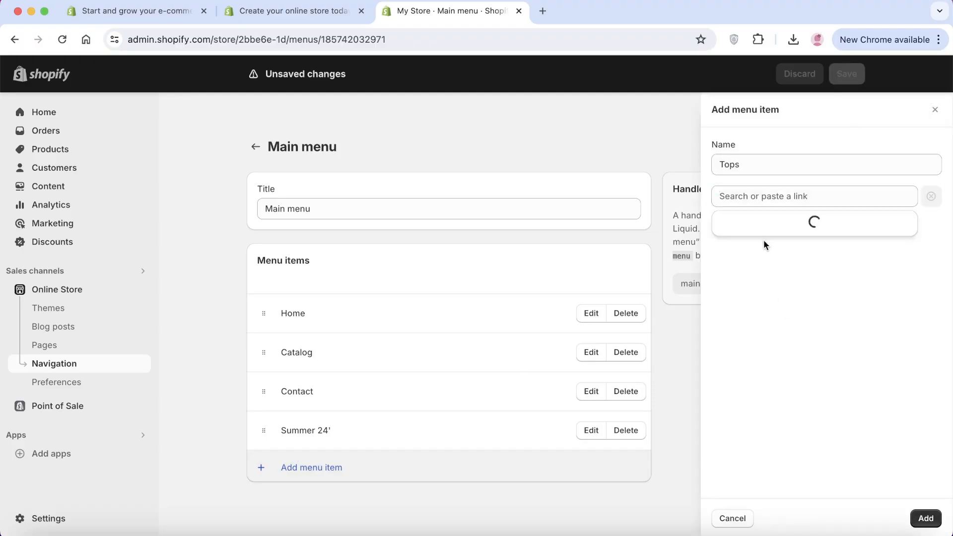
click(744, 275)
click(925, 518)
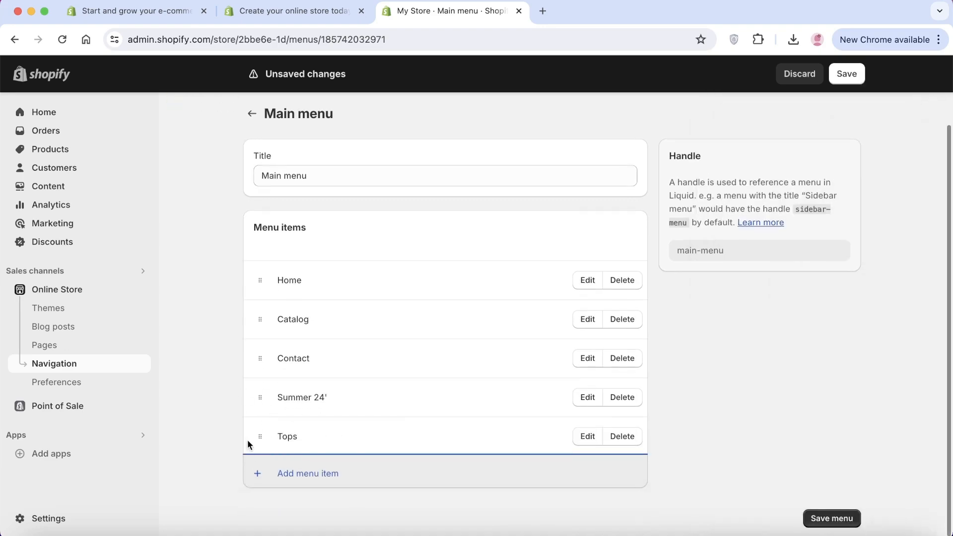
drag(255, 435, 278, 434)
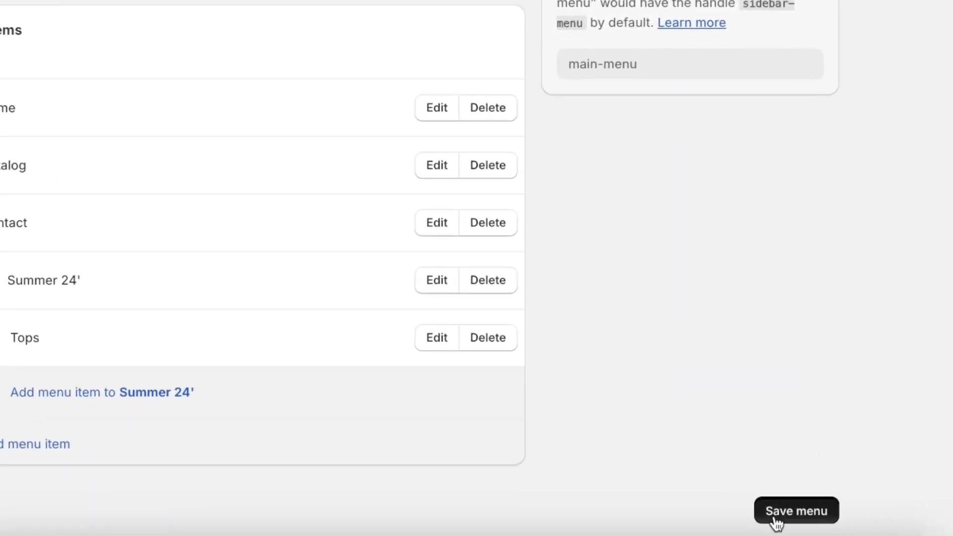
click(775, 520)
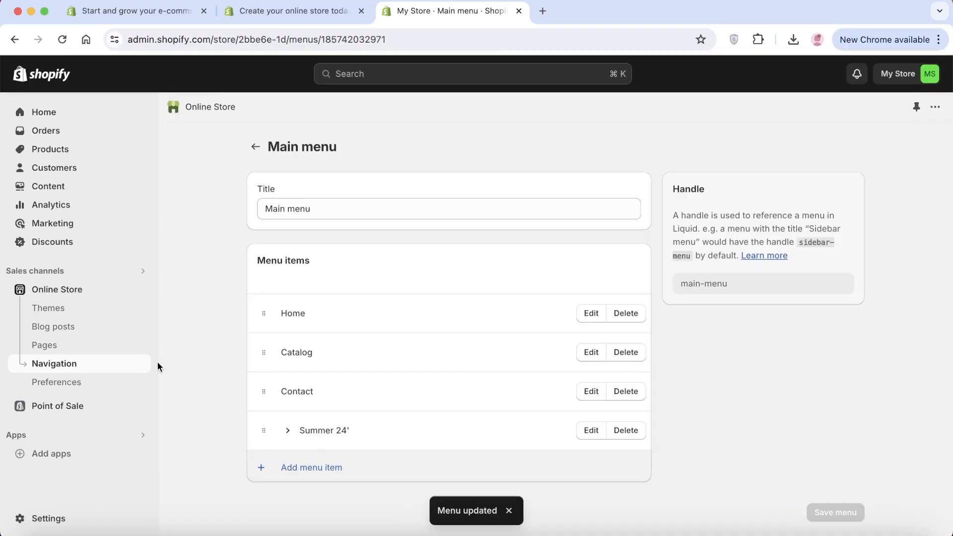
Check the updated header menu in the Dawn theme editor, return to the themes page and collapse the trial notice.
click(105, 308)
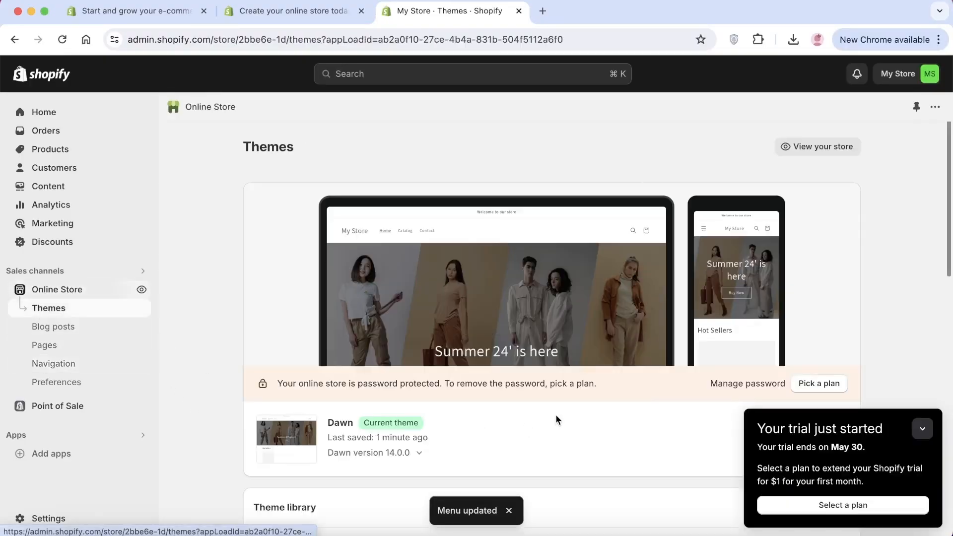
scroll(526, 428, down, 3)
click(821, 287)
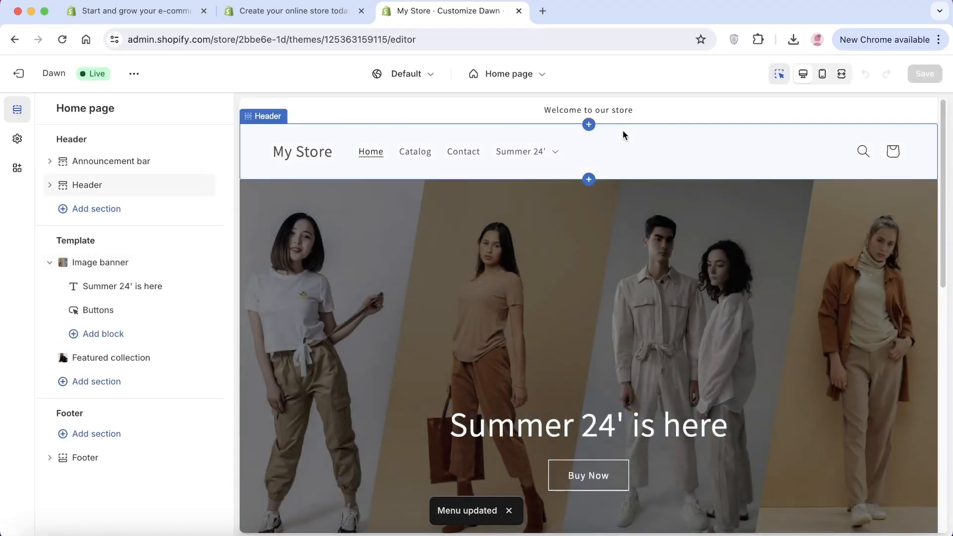
click(13, 85)
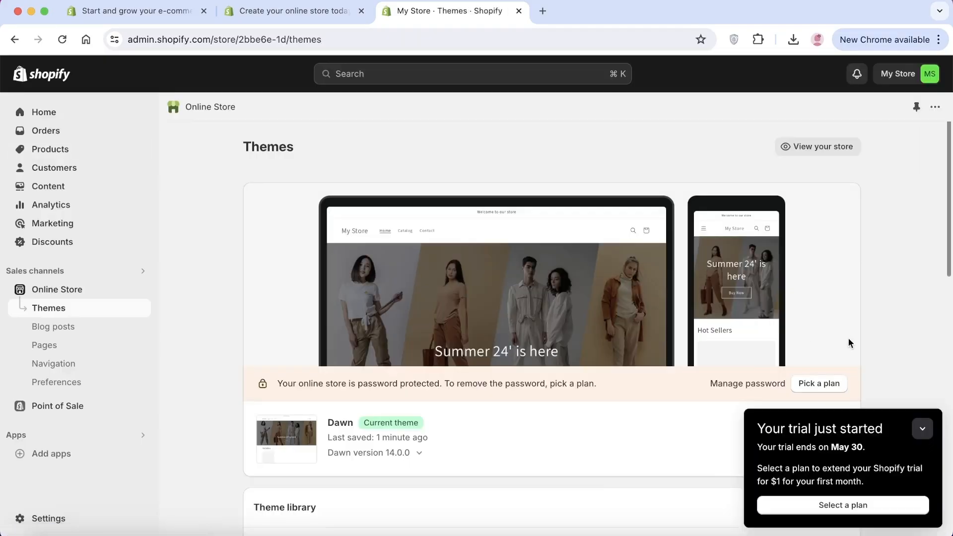
click(922, 429)
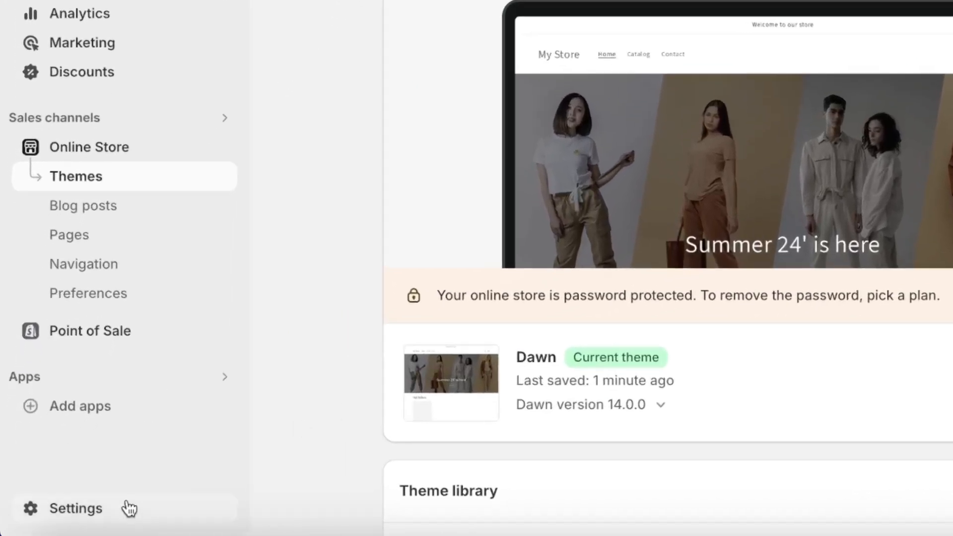
Open the store's policy settings and fill in the written return and refund policy from the template.
click(92, 509)
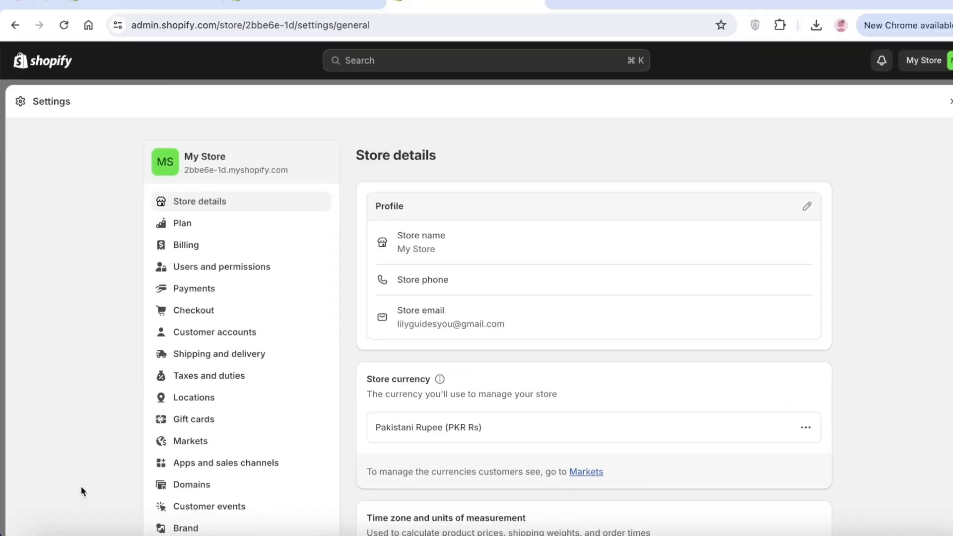
scroll(201, 343, down, 6)
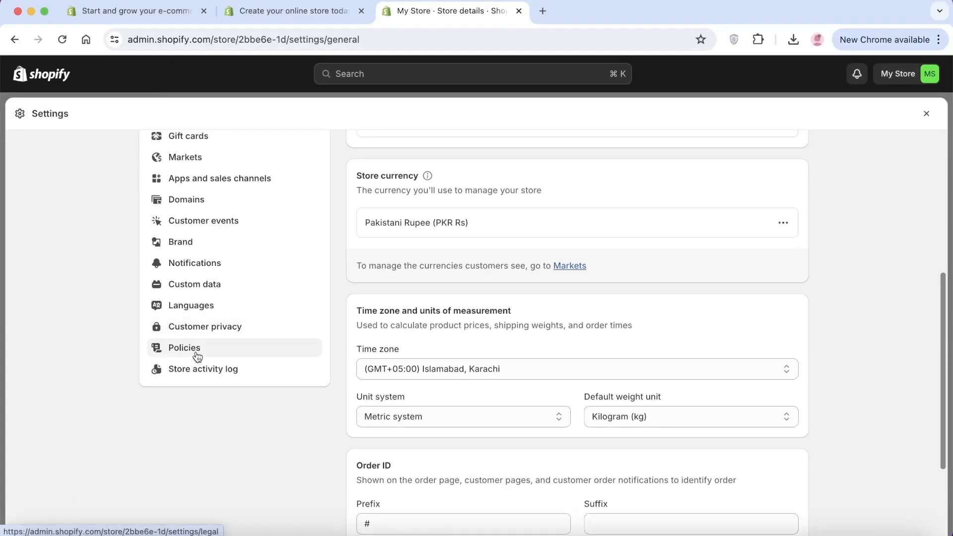
click(197, 353)
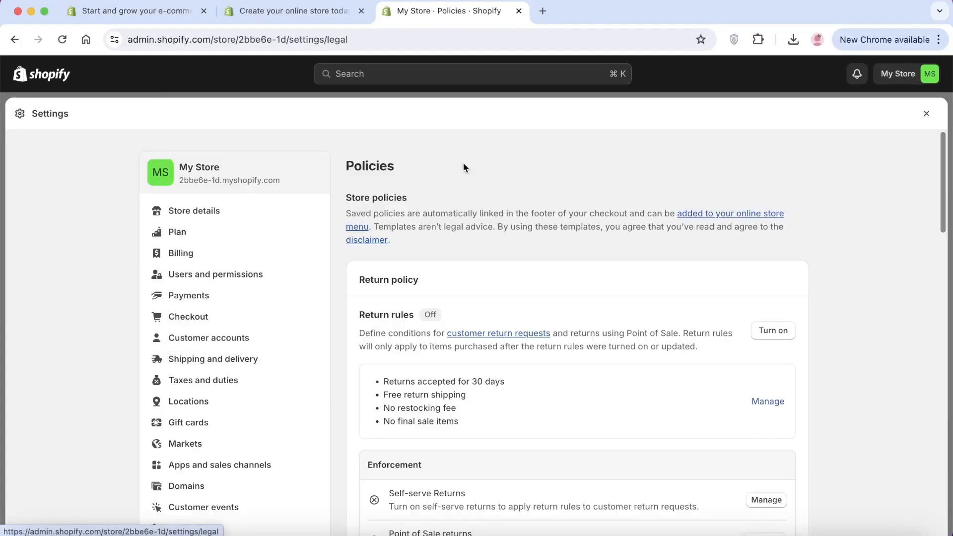
scroll(477, 251, down, 8)
click(413, 342)
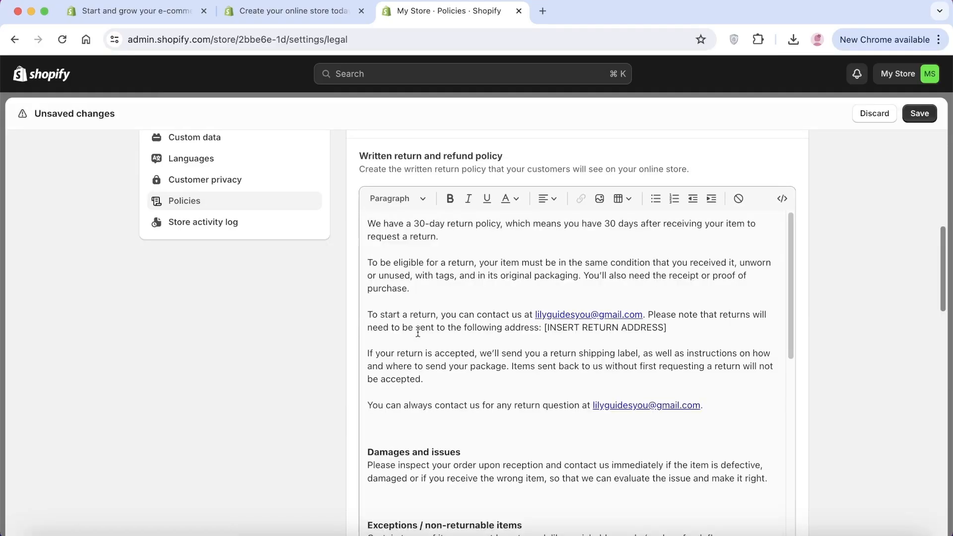
Create the privacy policy, terms of service and contact information from their templates.
scroll(414, 328, down, 6)
scroll(556, 325, down, 8)
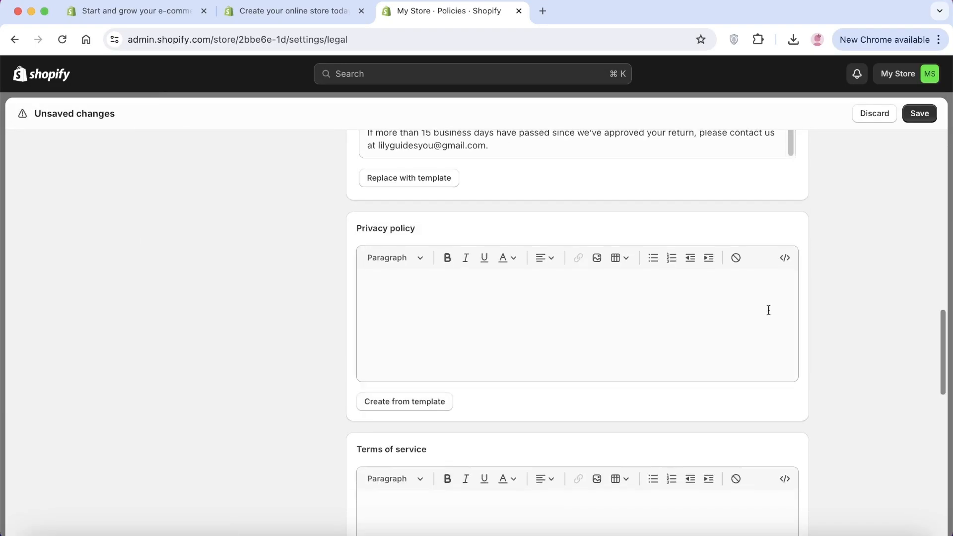
click(410, 398)
scroll(440, 357, down, 7)
click(416, 258)
scroll(526, 355, down, 5)
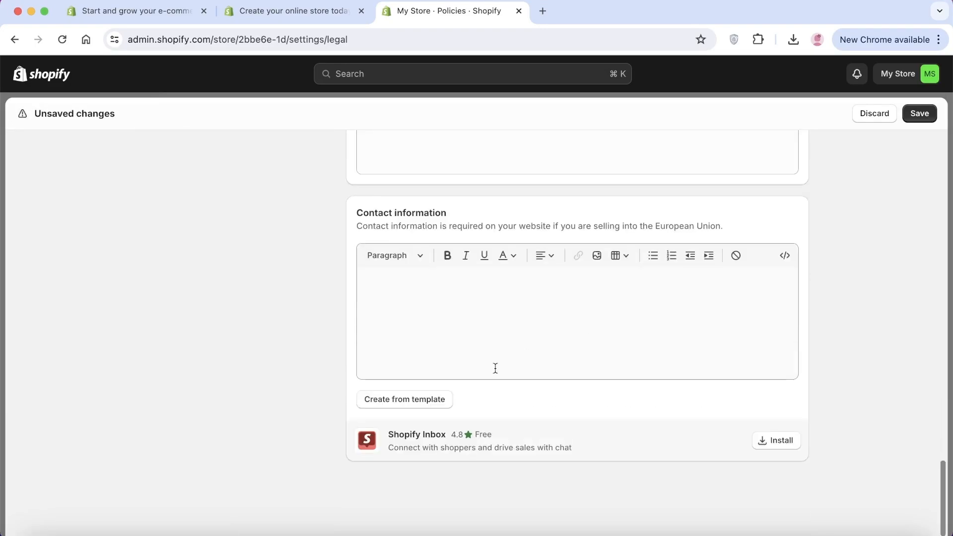
scroll(383, 453, down, 4)
click(393, 400)
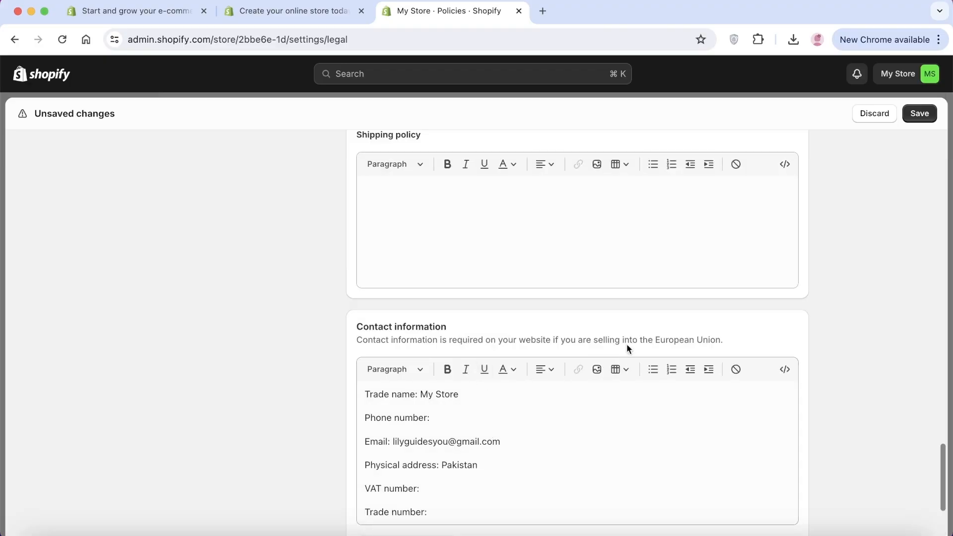
Review the shipping policy and contact information sections, then save the store policies and close the settings.
scroll(549, 353, up, 7)
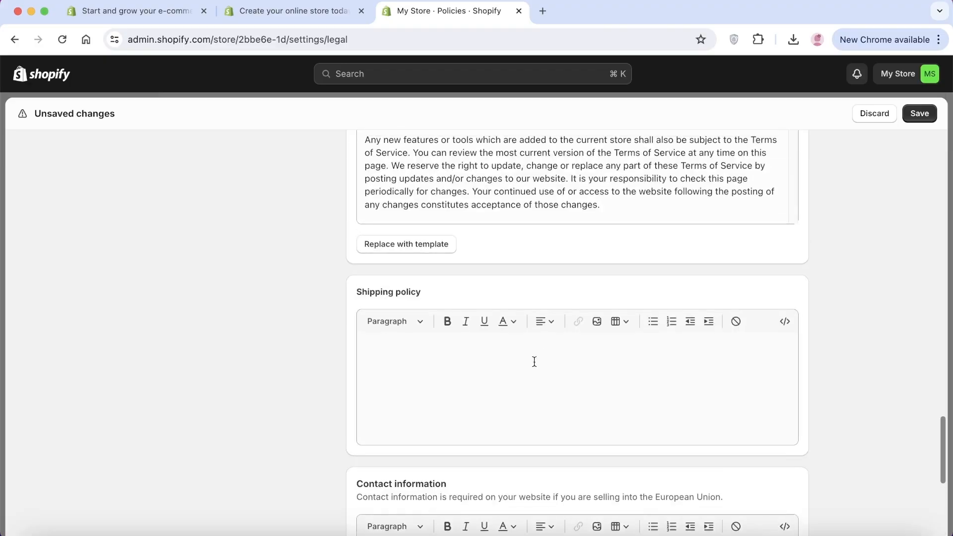
scroll(536, 363, down, 10)
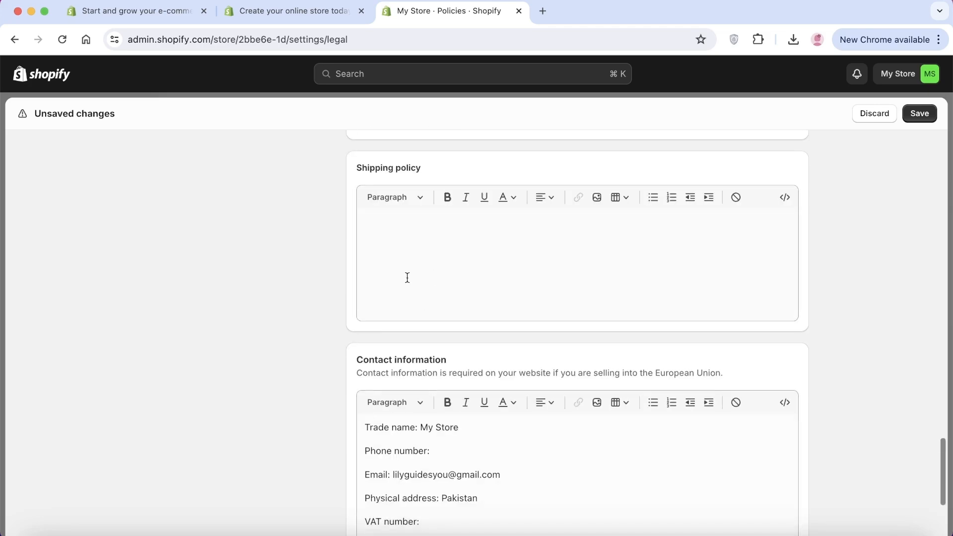
scroll(493, 308, down, 2)
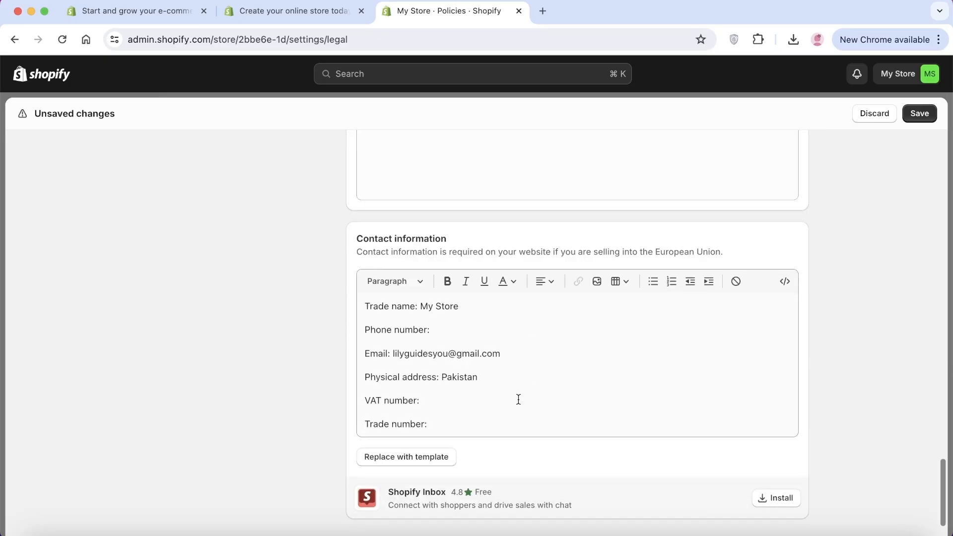
scroll(518, 399, up, 15)
click(909, 115)
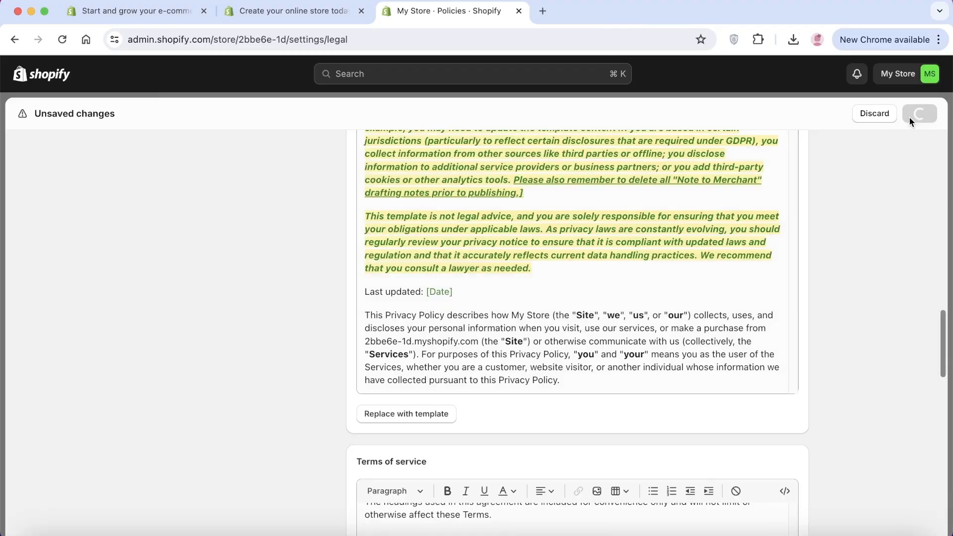
scroll(843, 339, up, 5)
scroll(842, 337, down, 10)
scroll(609, 374, up, 20)
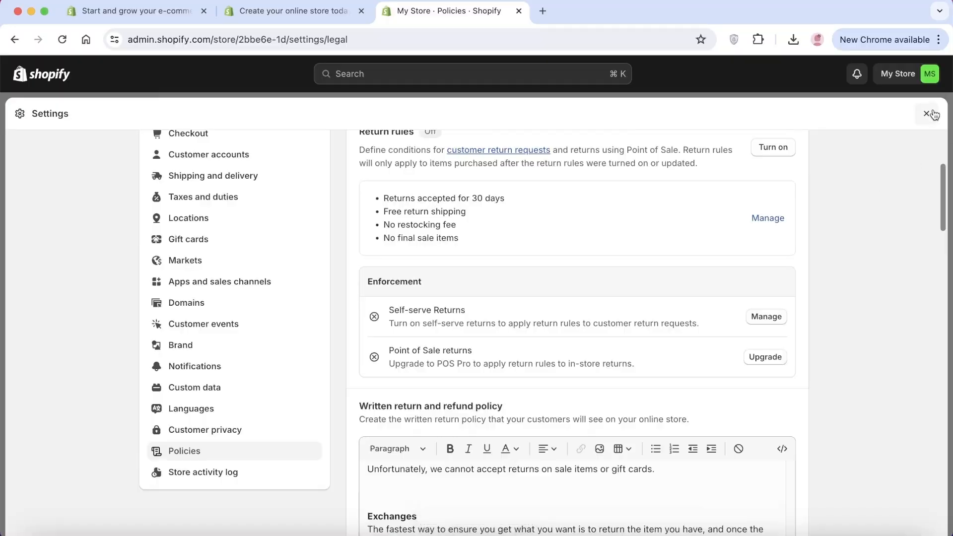
click(932, 114)
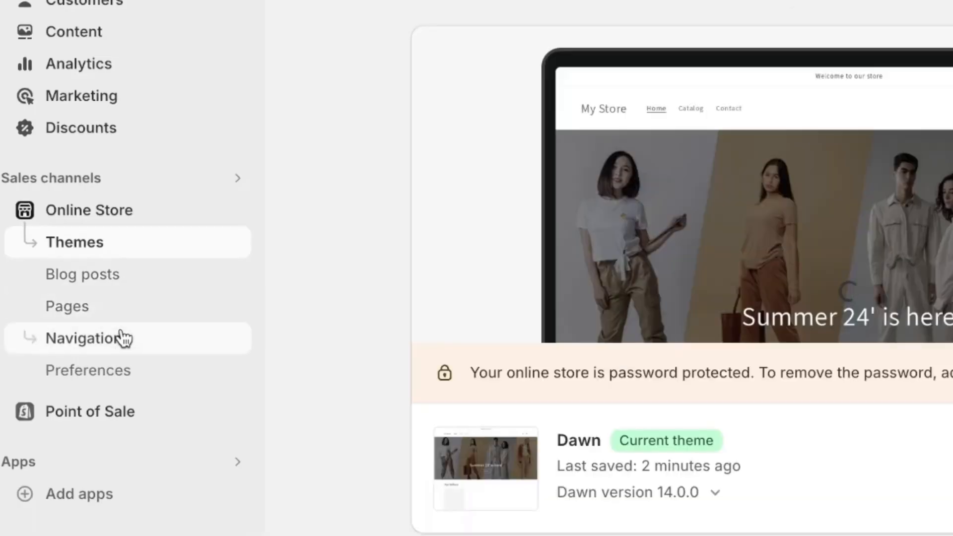
Open the store's footer menu and add a menu item linking to the Contact Information policy.
click(110, 346)
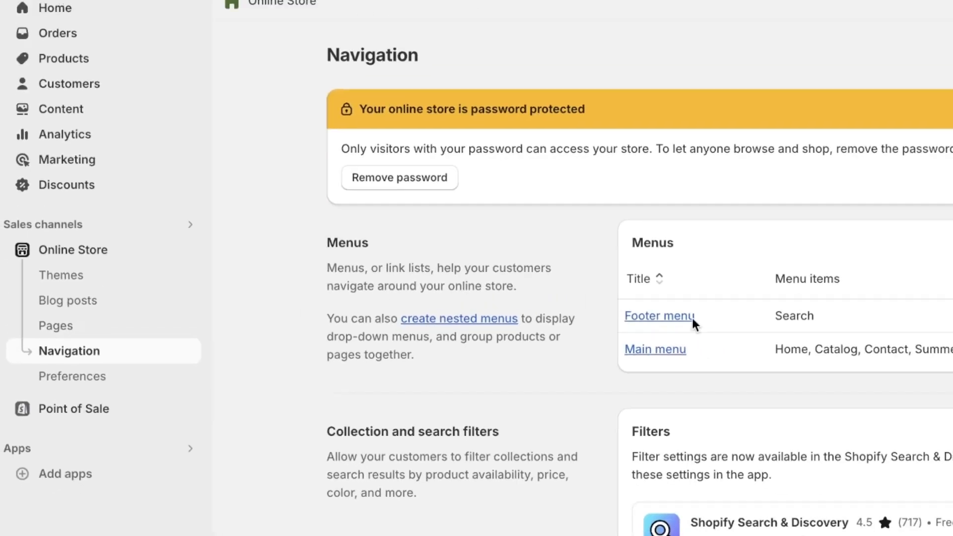
click(868, 294)
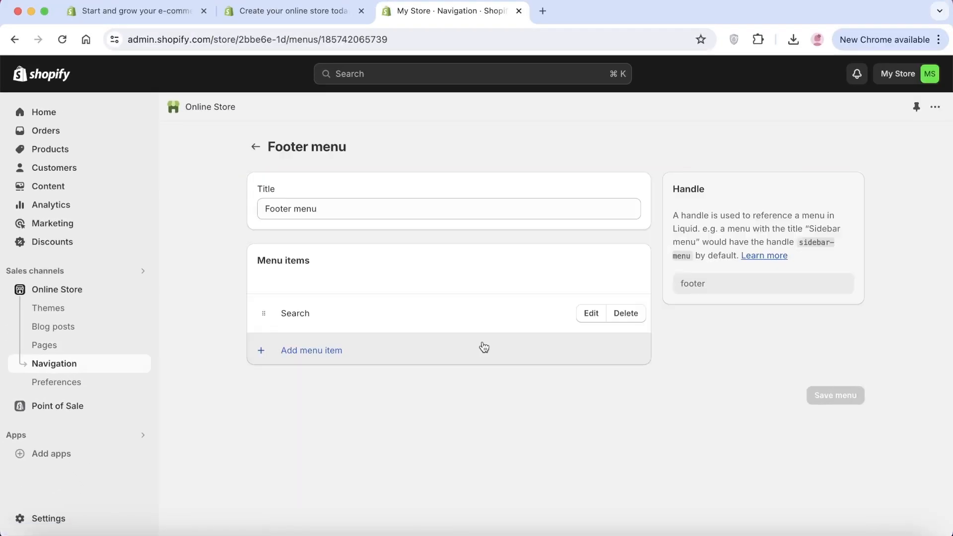
click(281, 348)
click(774, 197)
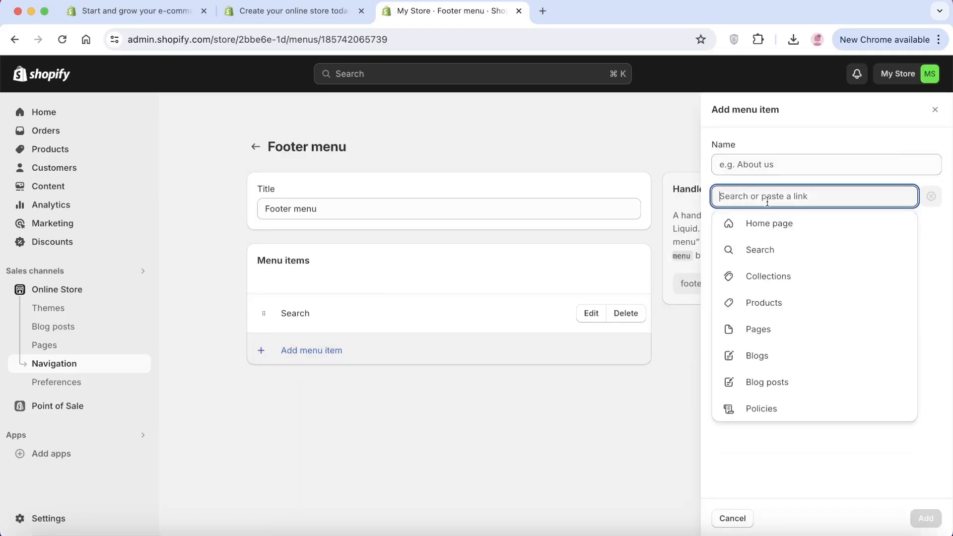
click(774, 406)
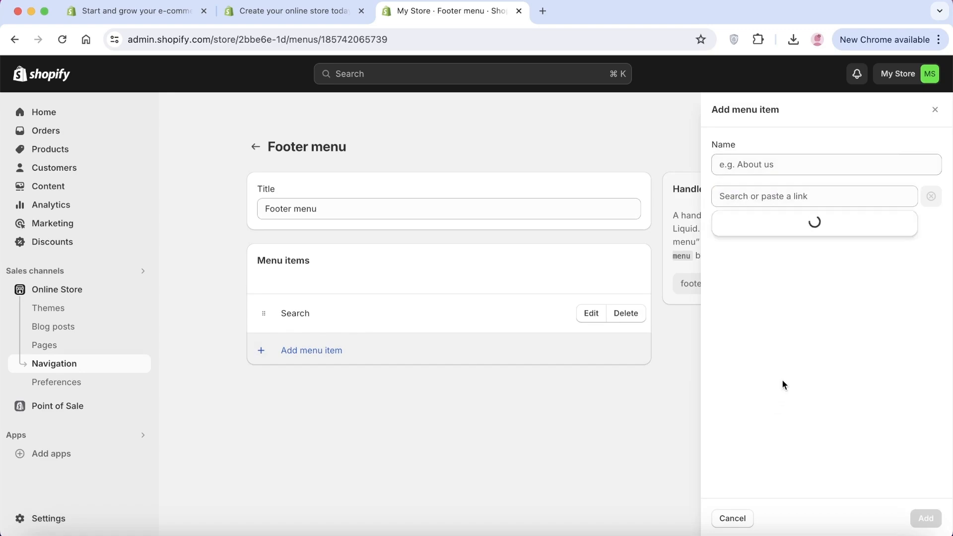
click(762, 250)
click(926, 517)
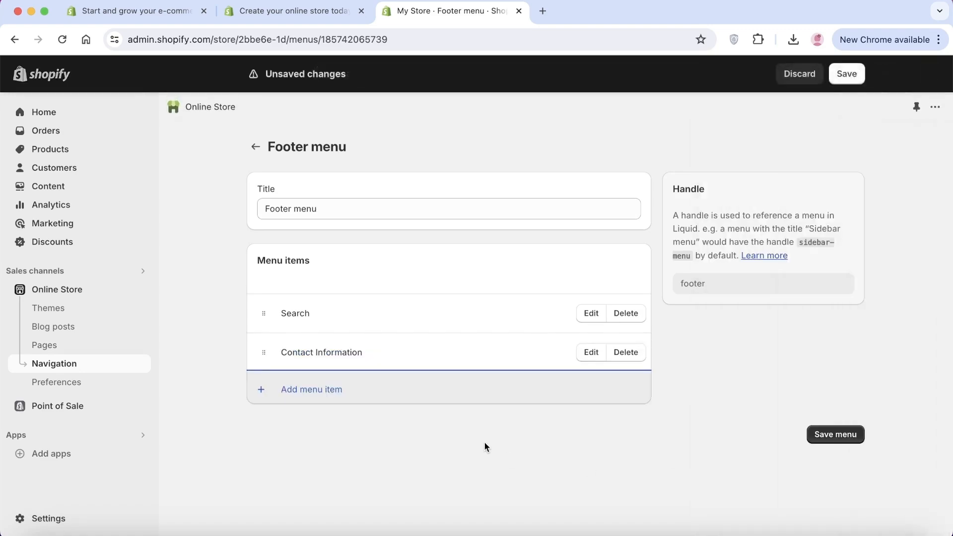
Add the Privacy Policy and Refund Policy as menu items in the footer menu.
click(901, 194)
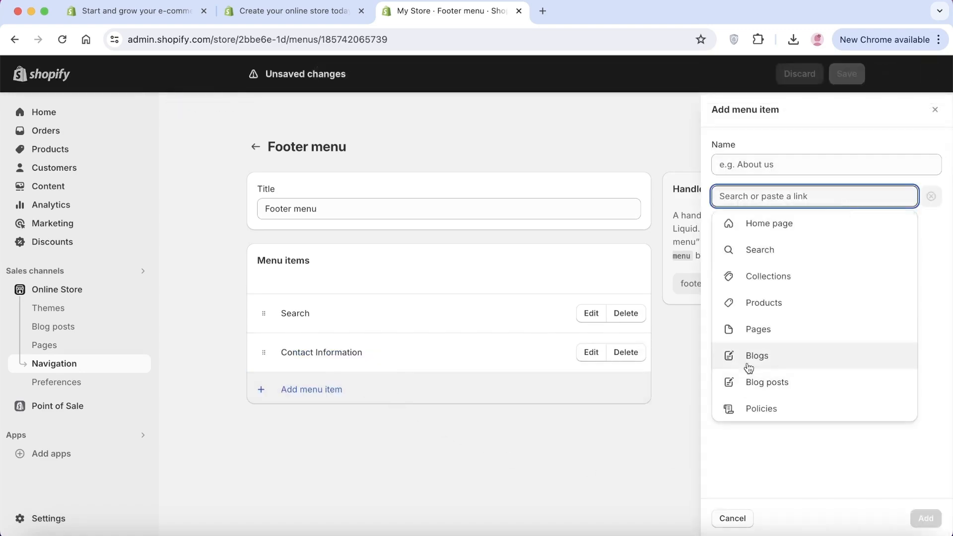
click(747, 406)
click(763, 278)
click(923, 519)
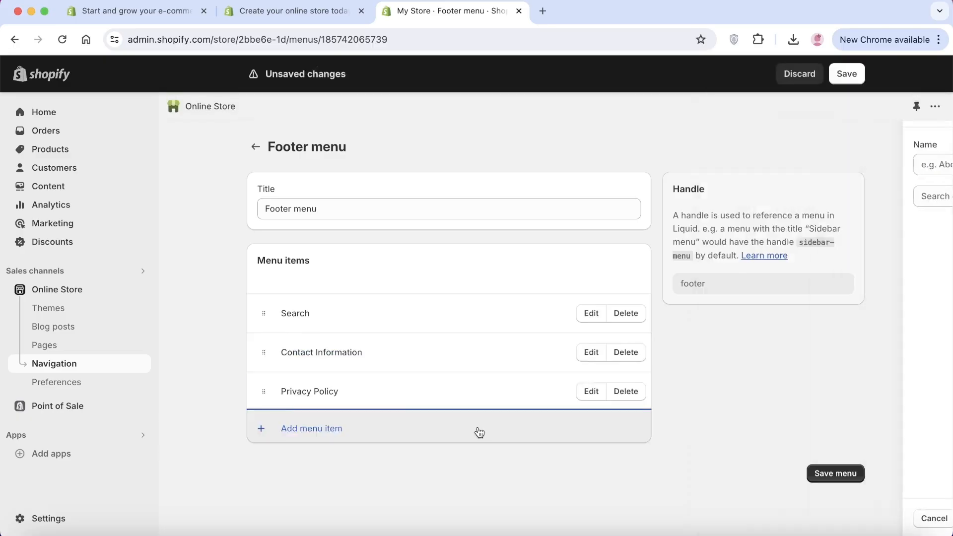
click(311, 436)
click(747, 406)
click(762, 306)
click(925, 518)
Add the Terms of Service policy to the footer menu and save the menu.
click(311, 467)
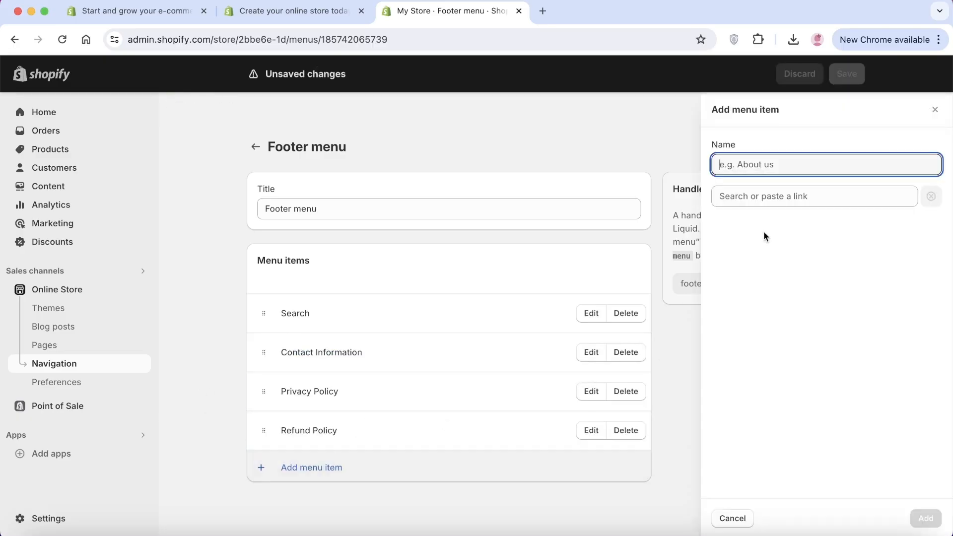
click(763, 334)
click(925, 518)
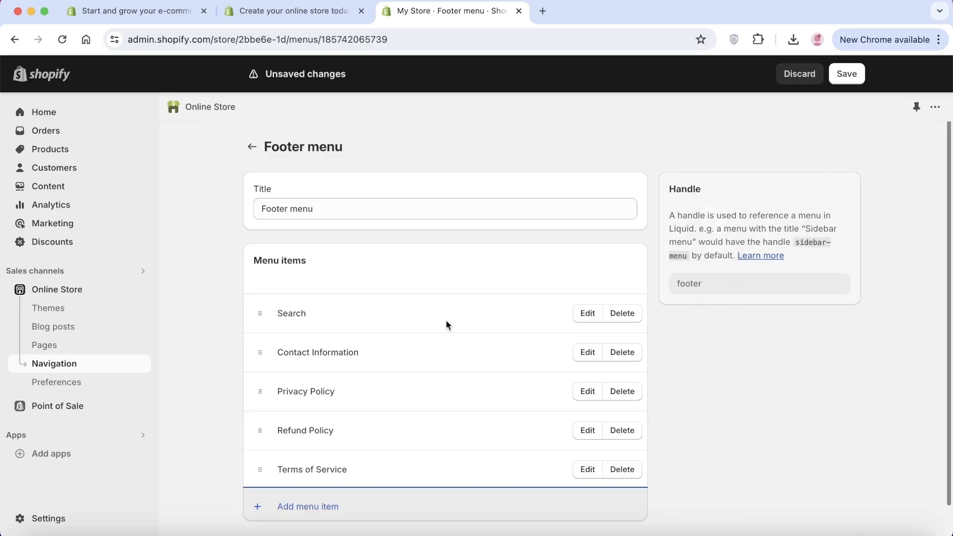
click(860, 79)
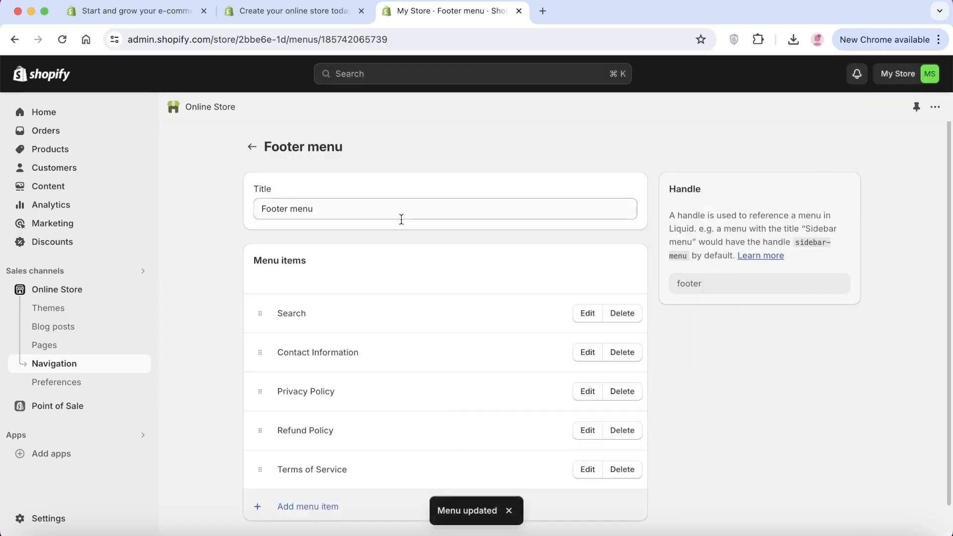
Enable policy links in the Dawn theme's footer, save the theme, exit the editor and collapse the trial notice.
click(68, 313)
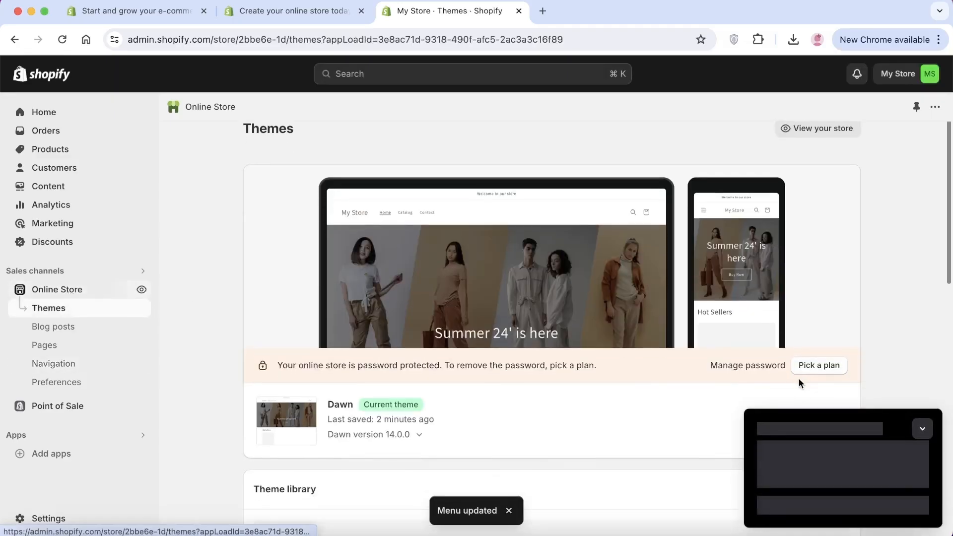
scroll(819, 330, down, 4)
click(826, 262)
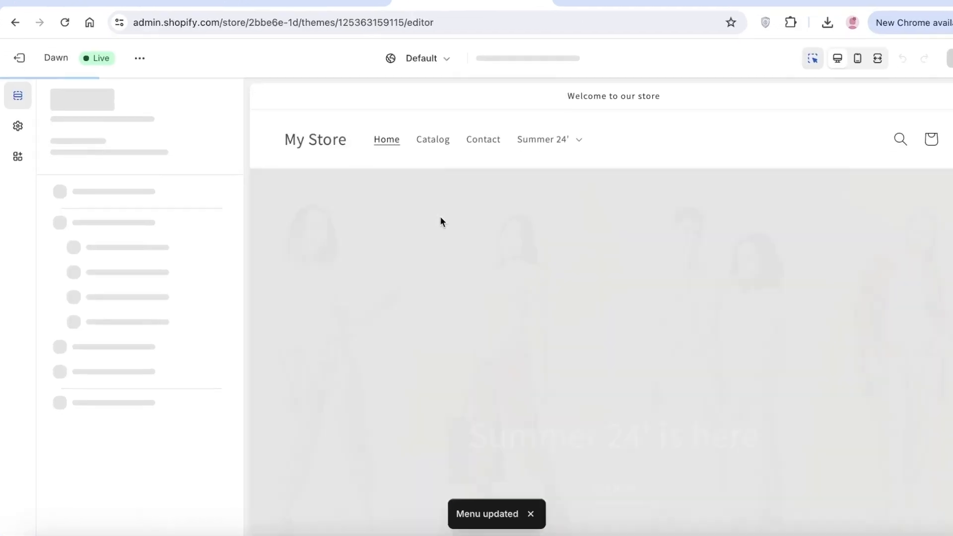
scroll(415, 233, down, 10)
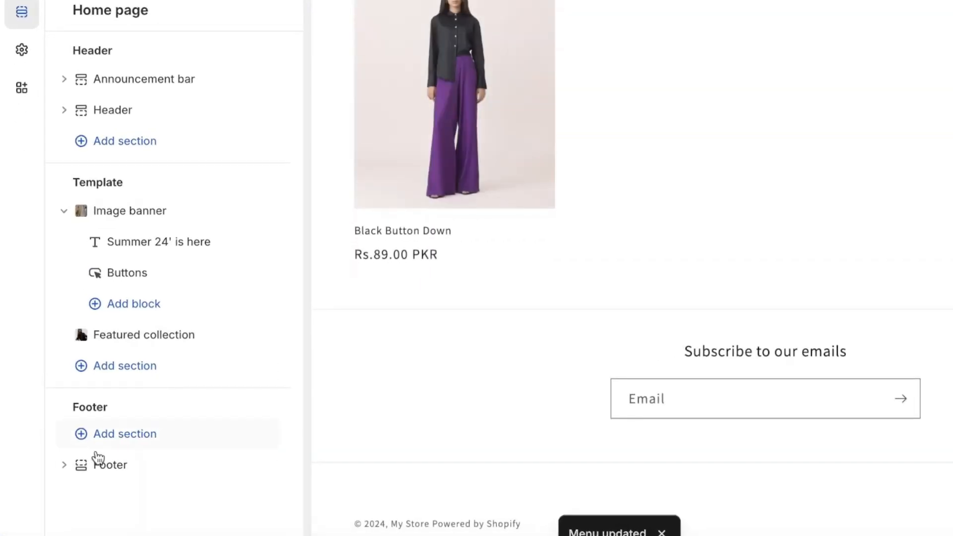
click(99, 465)
scroll(177, 410, down, 8)
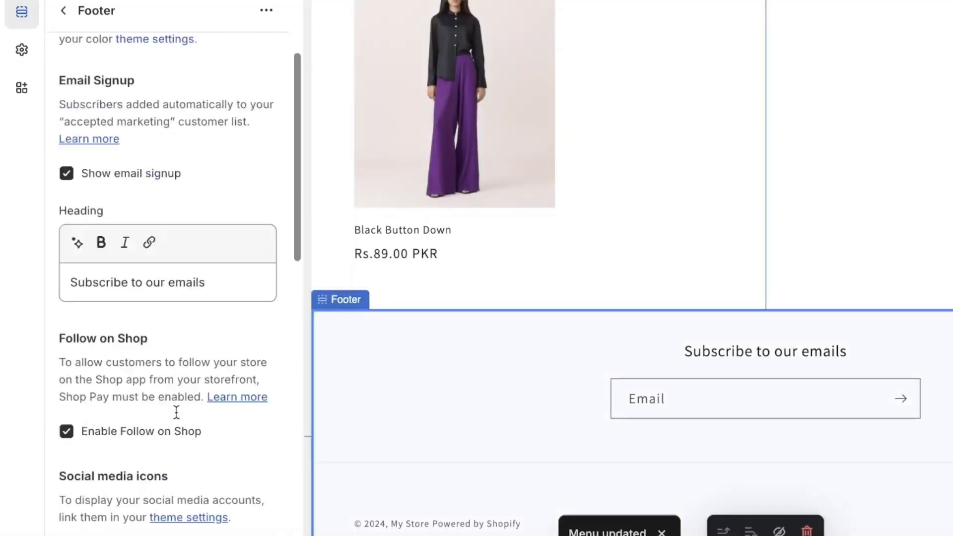
scroll(196, 196, down, 10)
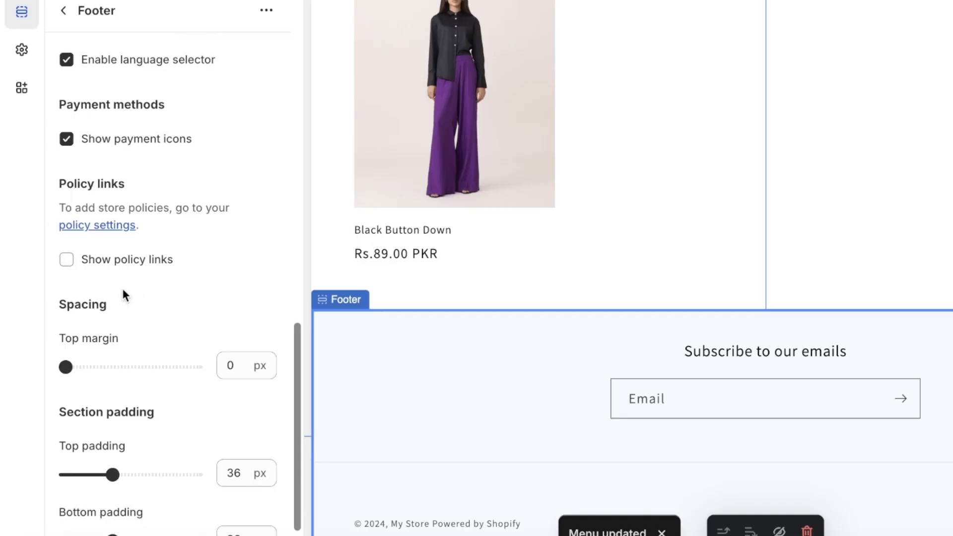
click(93, 268)
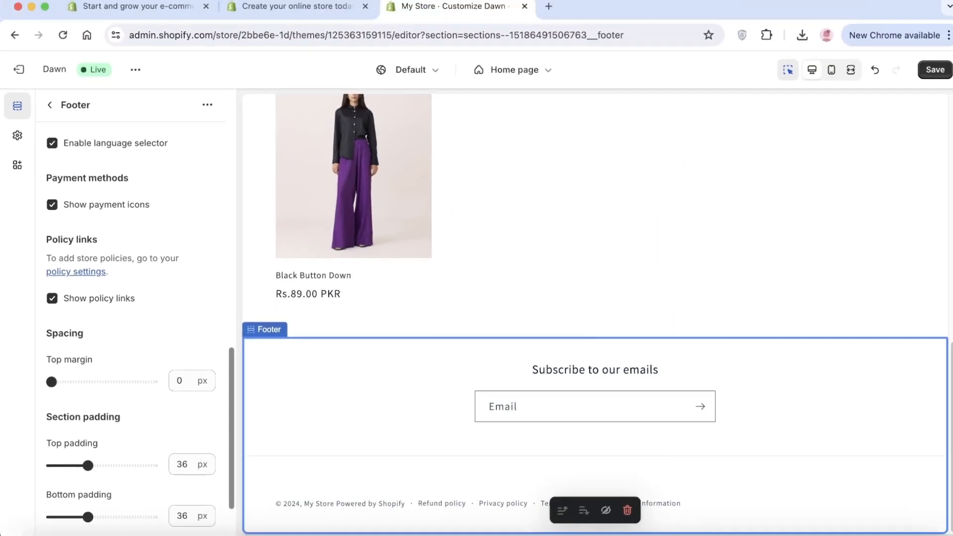
click(941, 72)
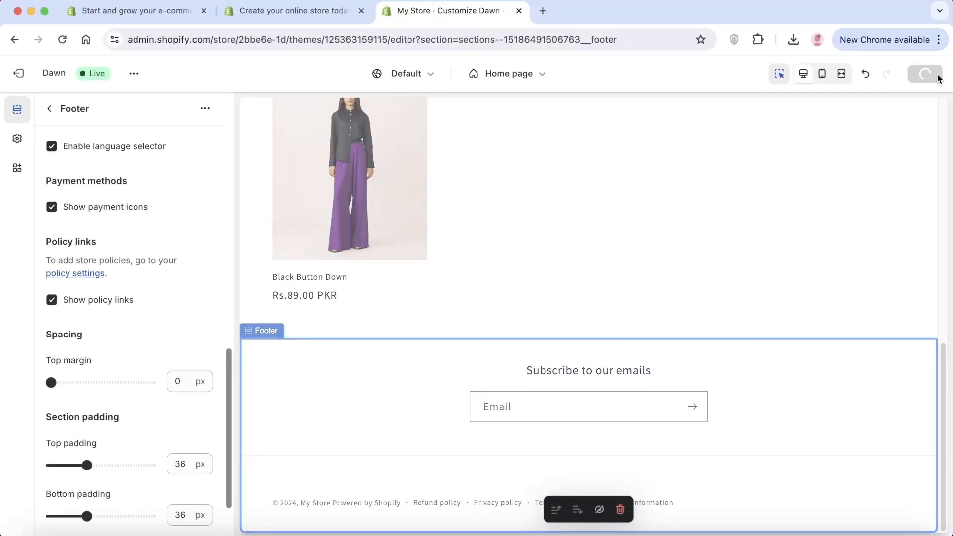
click(29, 79)
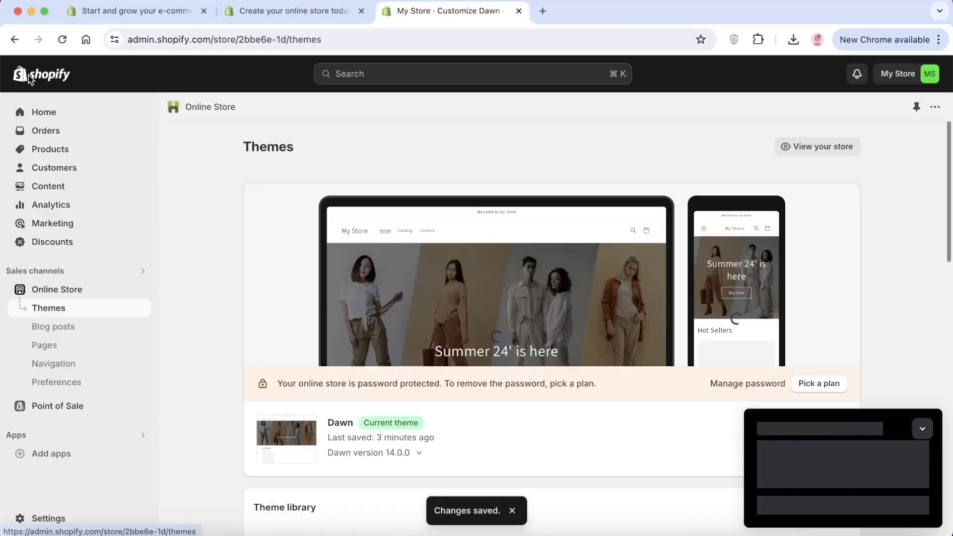
click(922, 429)
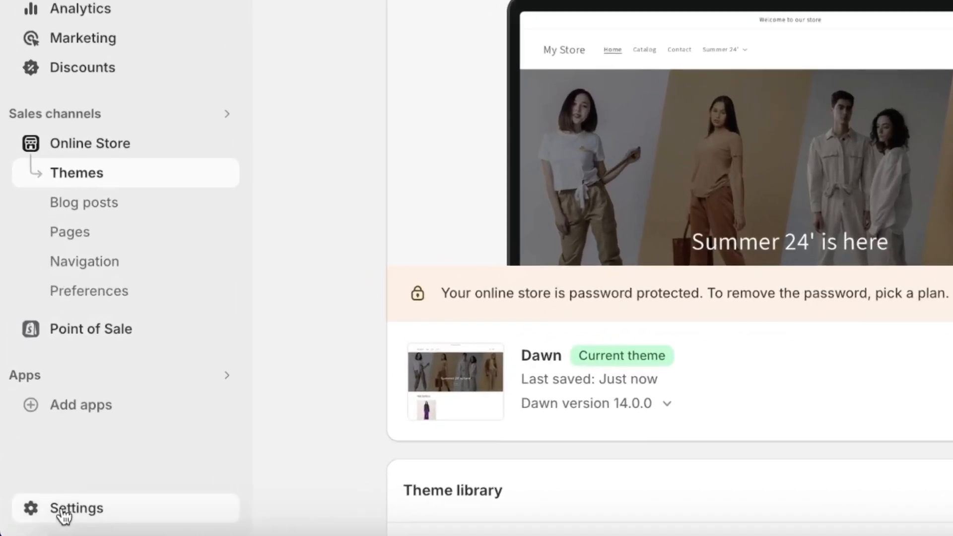
Check the store's payment settings and its list of third-party payment providers, then return to the payments overview.
click(63, 513)
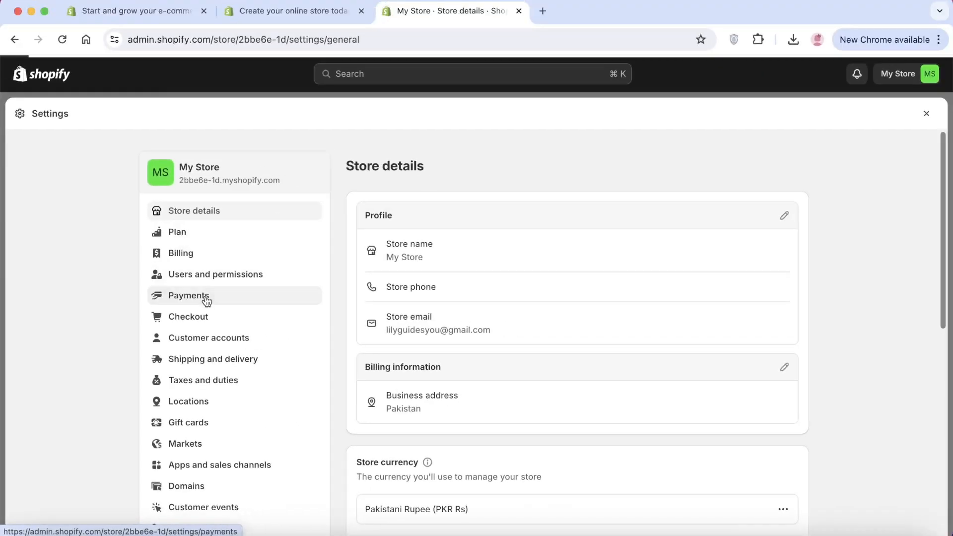
click(205, 297)
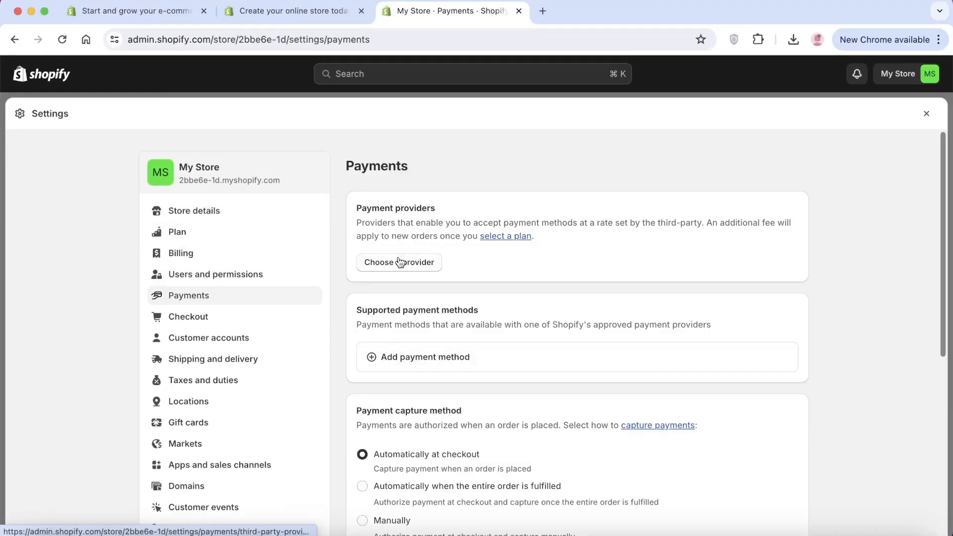
scroll(695, 288, down, 2)
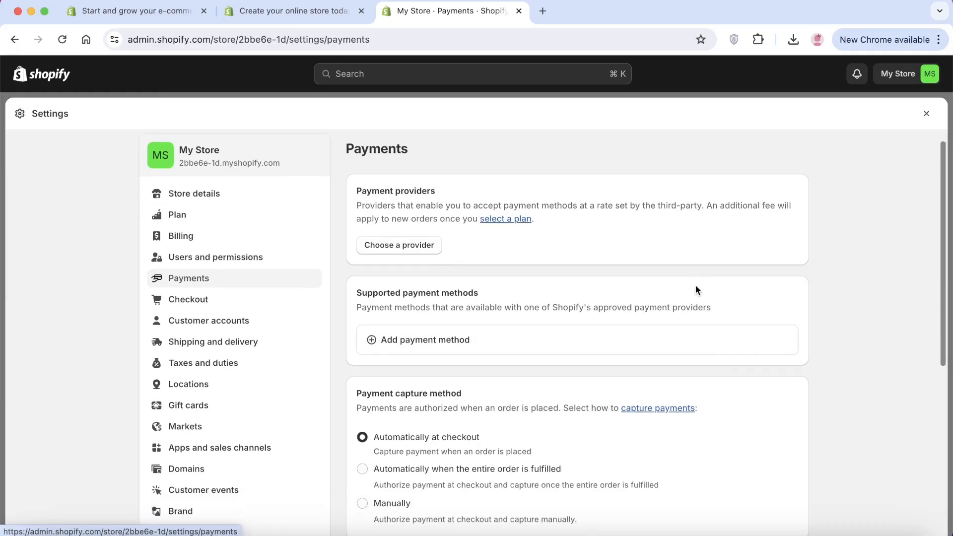
click(387, 233)
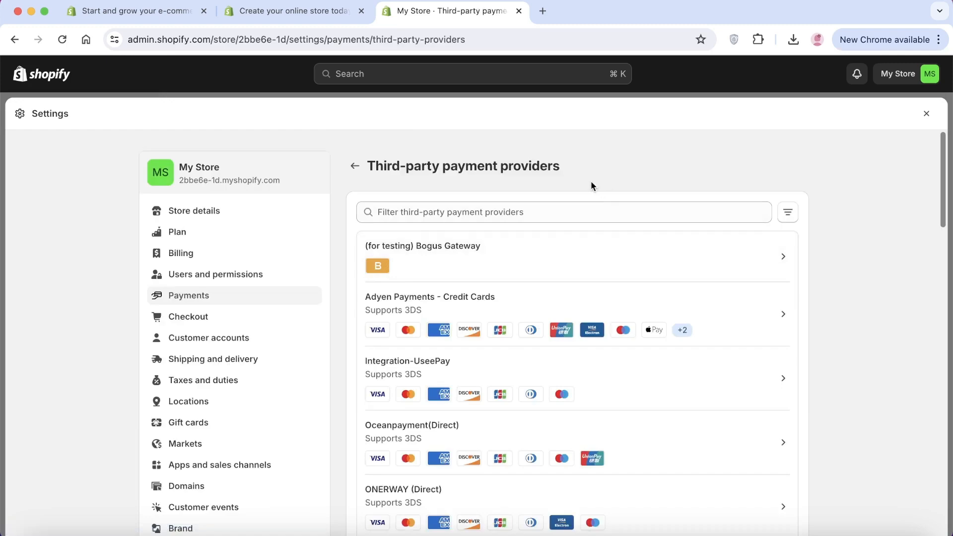
click(355, 166)
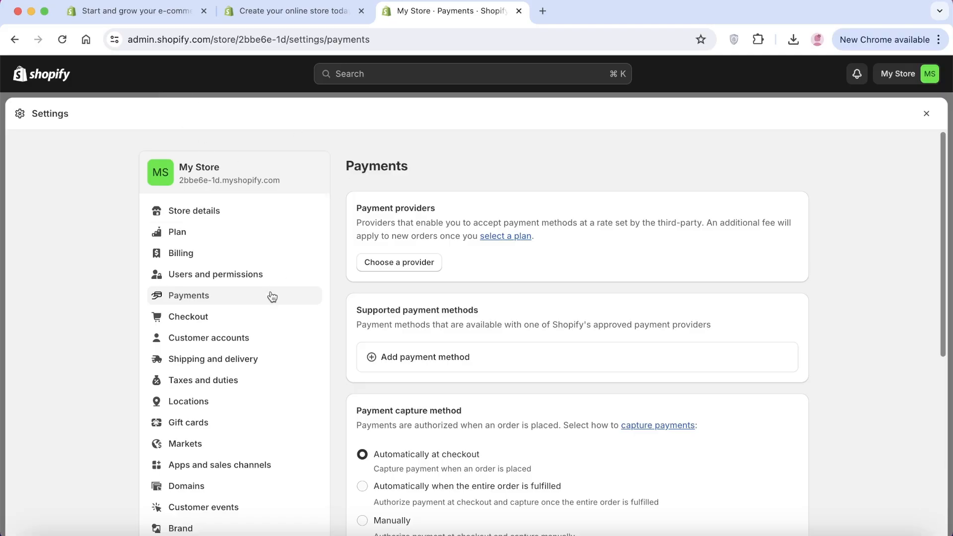
Open the general shipping profile and review its domestic and international zones.
click(250, 359)
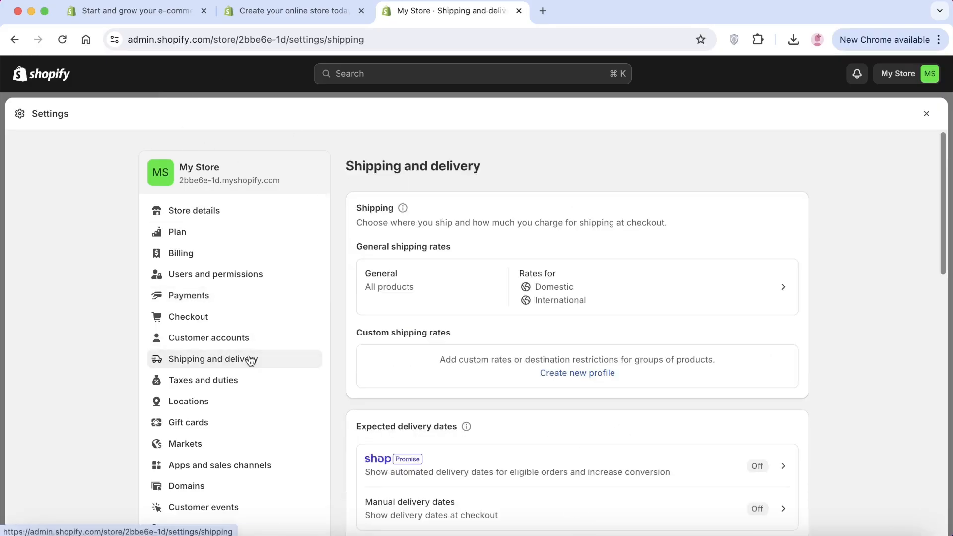
click(555, 284)
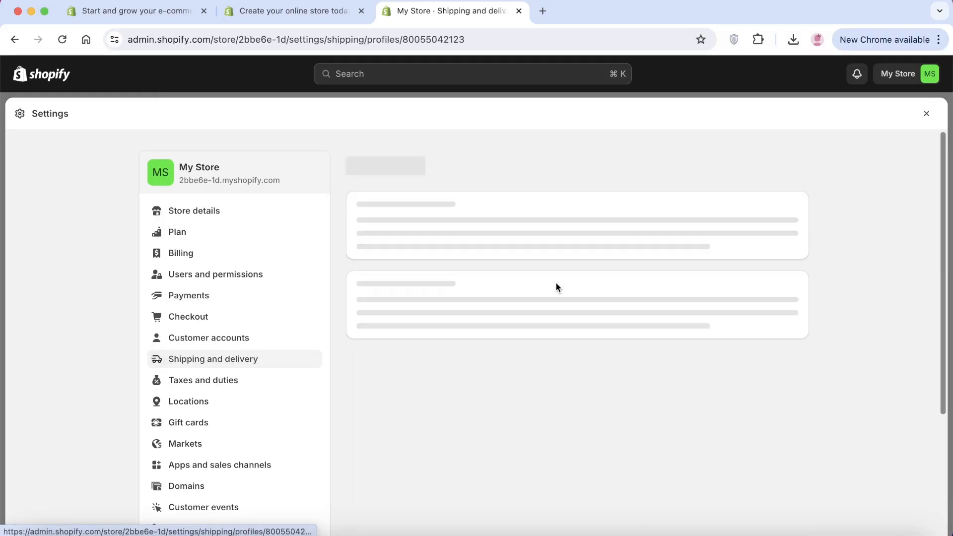
scroll(387, 245, down, 5)
scroll(510, 269, down, 2)
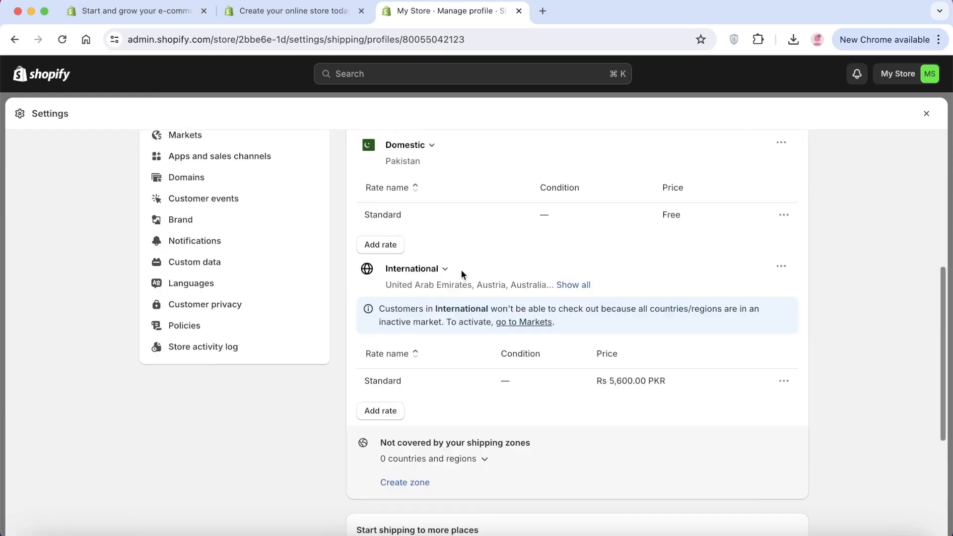
scroll(456, 284, down, 2)
scroll(459, 298, down, 3)
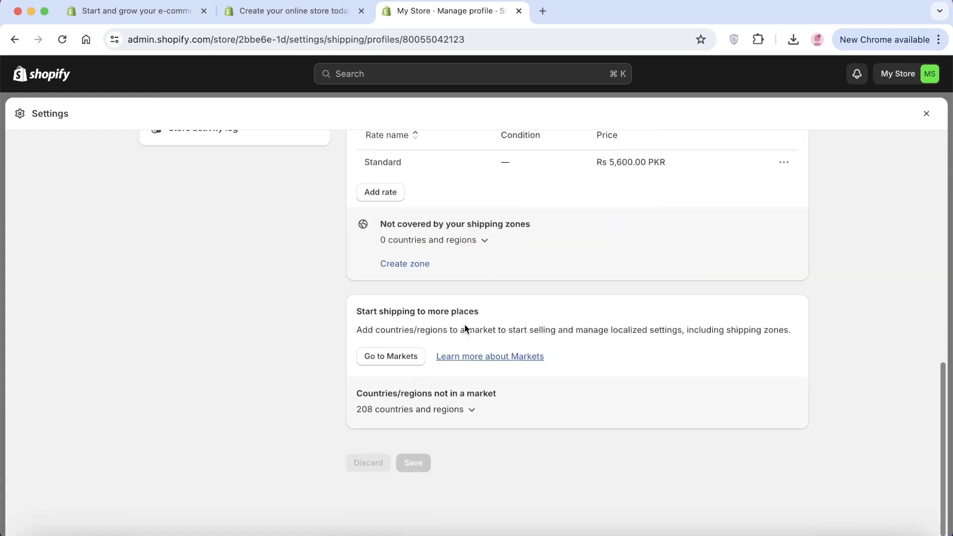
Look through the countries offered for a new shipping zone, then close the dialog without creating one.
scroll(446, 323, up, 6)
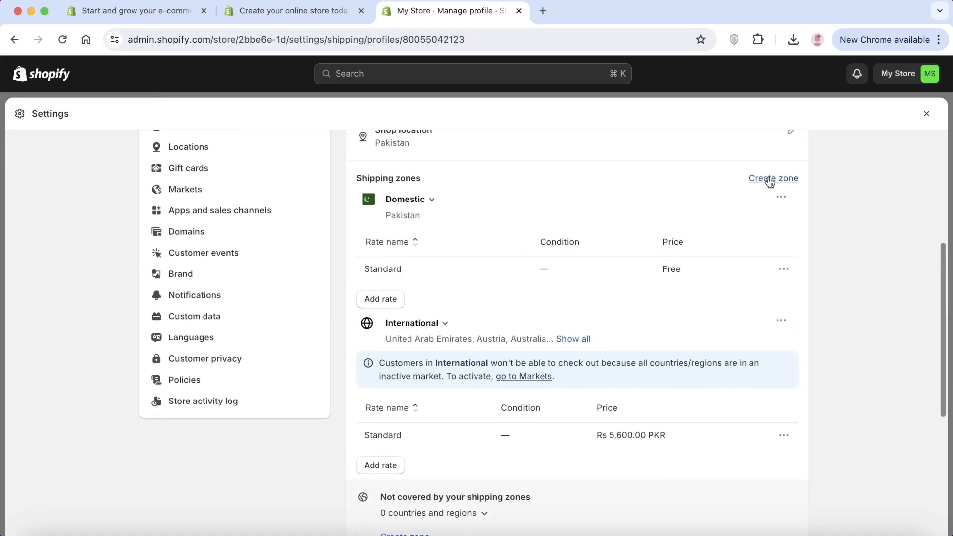
click(769, 180)
scroll(338, 284, down, 1)
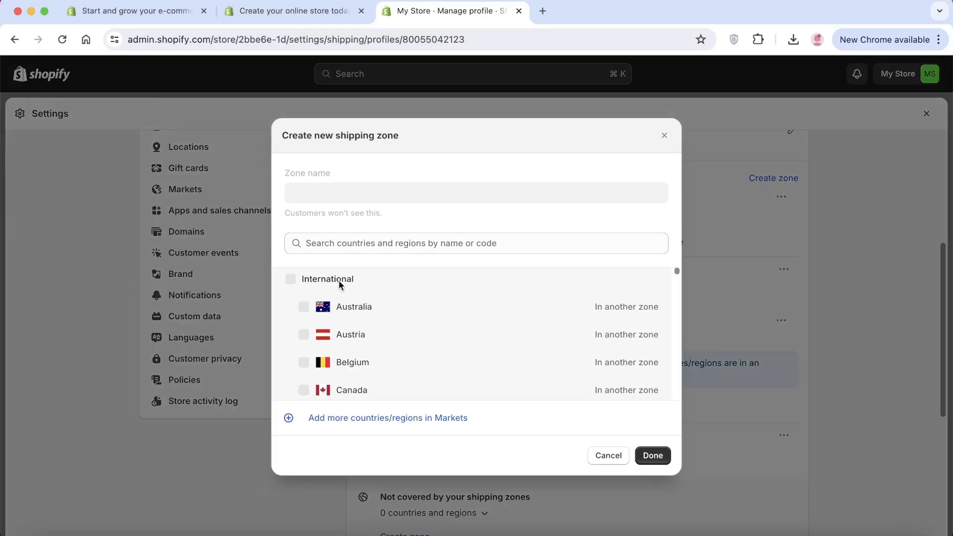
scroll(302, 305, down, 10)
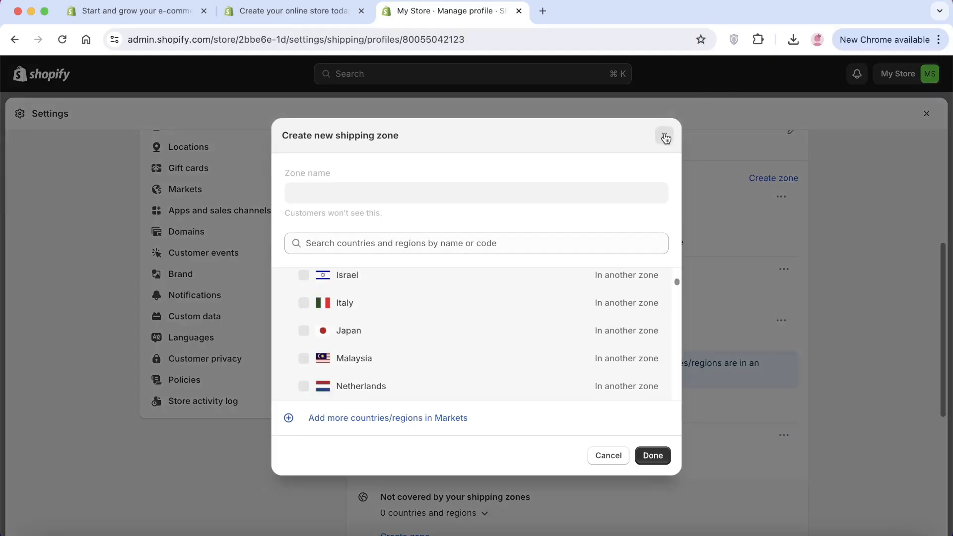
click(665, 137)
Examine the shipping origin, the rates of both shipping zones and the regions not covered by them.
scroll(485, 353, up, 5)
scroll(484, 354, down, 3)
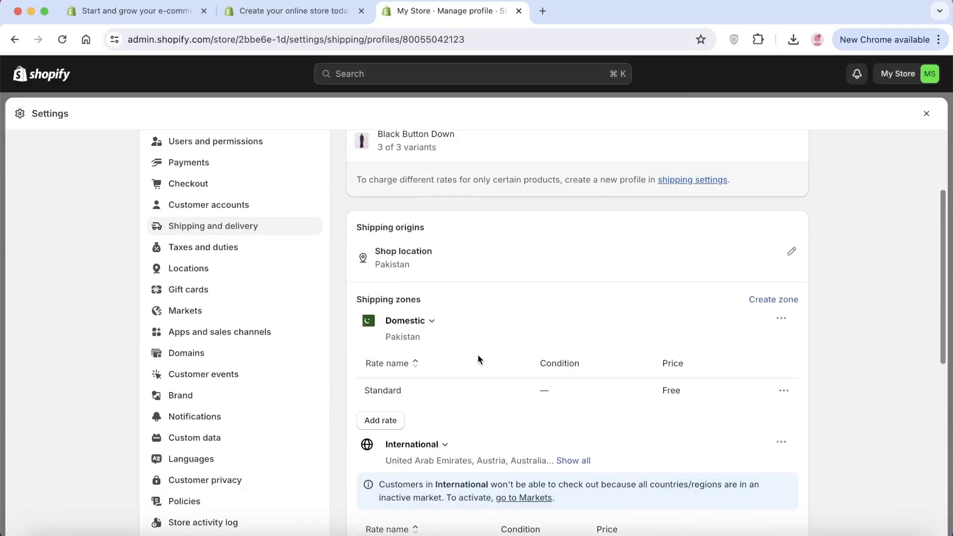
scroll(468, 357, down, 3)
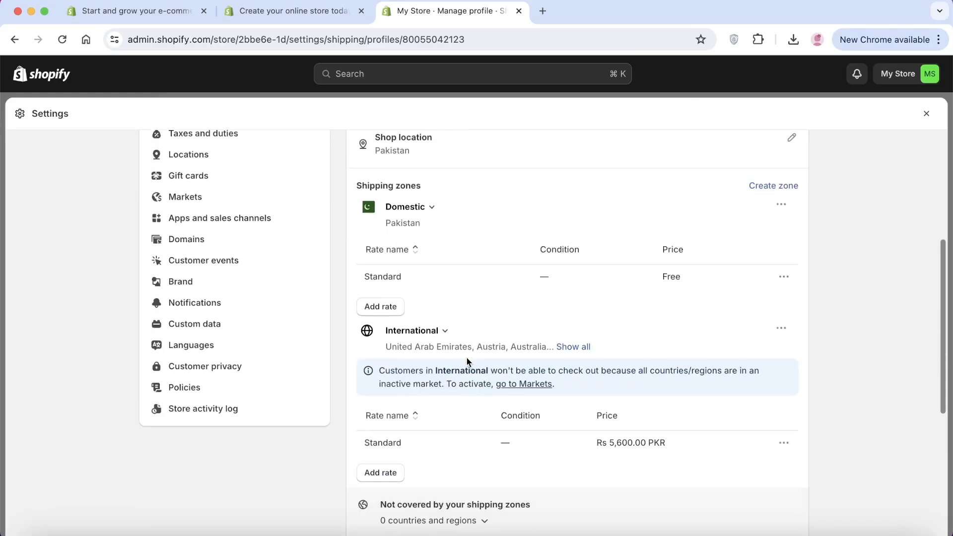
scroll(397, 348, down, 3)
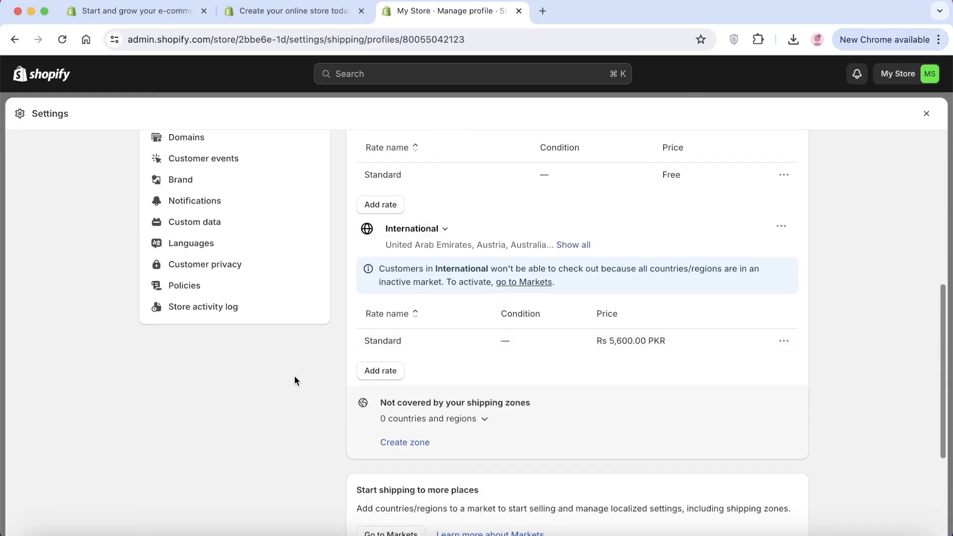
scroll(302, 381, up, 1)
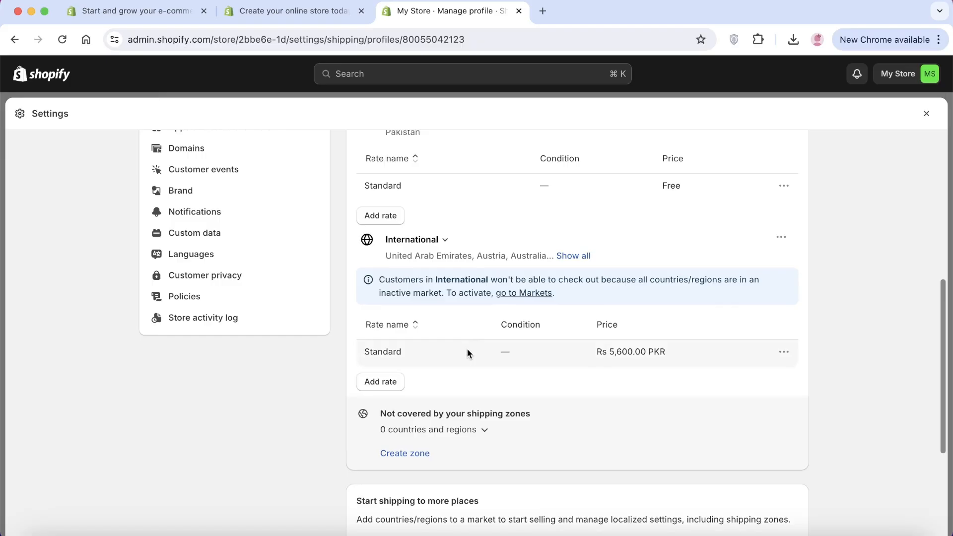
Leave the general shipping profile, open the store details profile for editing, and set the store name to Lily Styles.
scroll(469, 351, up, 7)
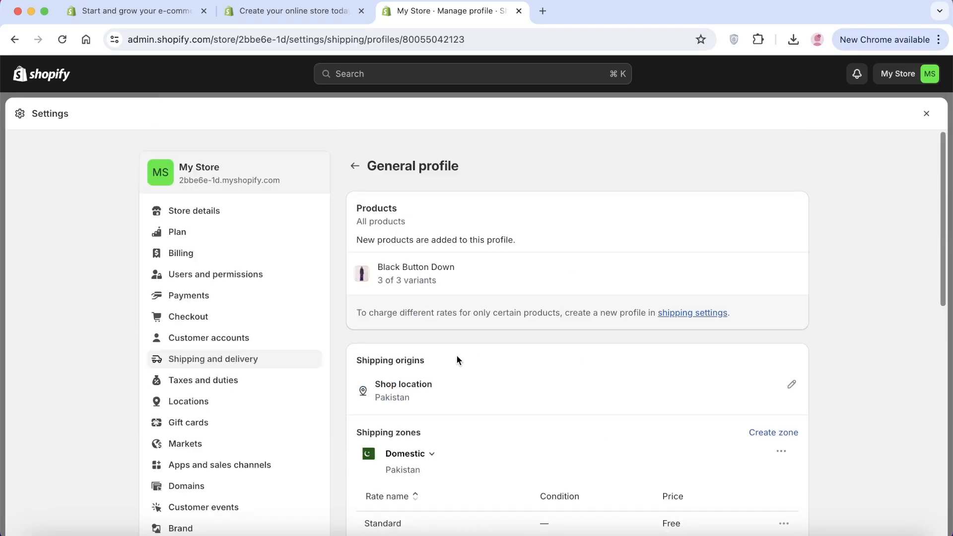
click(354, 167)
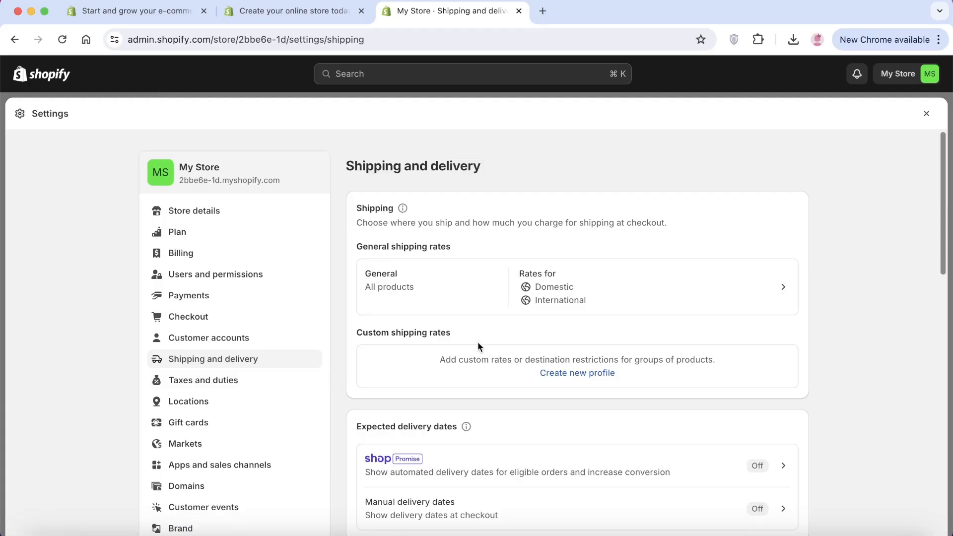
click(240, 212)
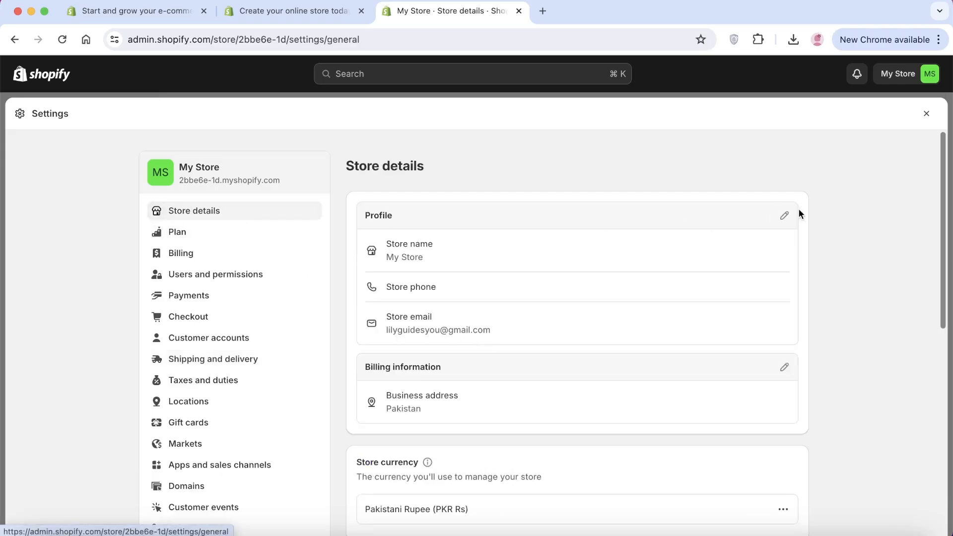
click(782, 212)
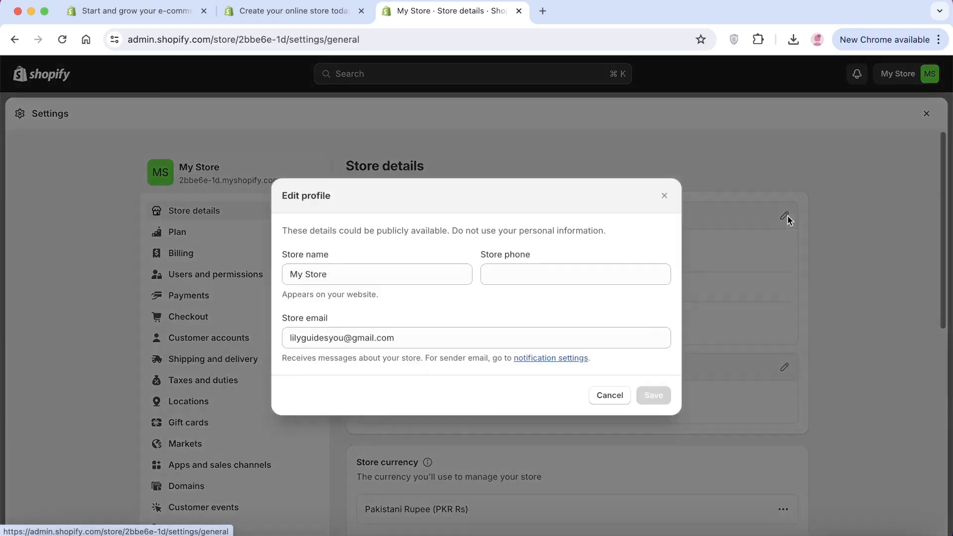
double_click(394, 276)
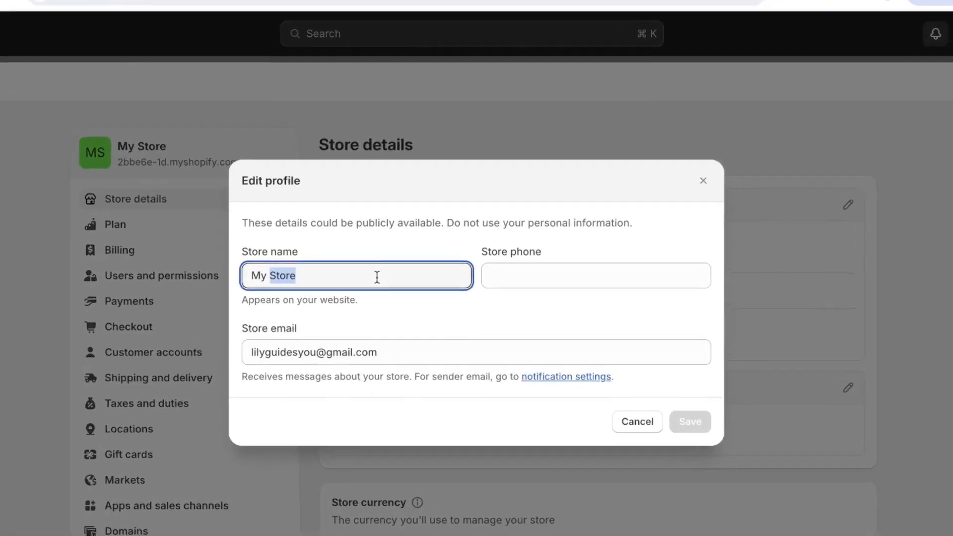
triple_click(378, 276)
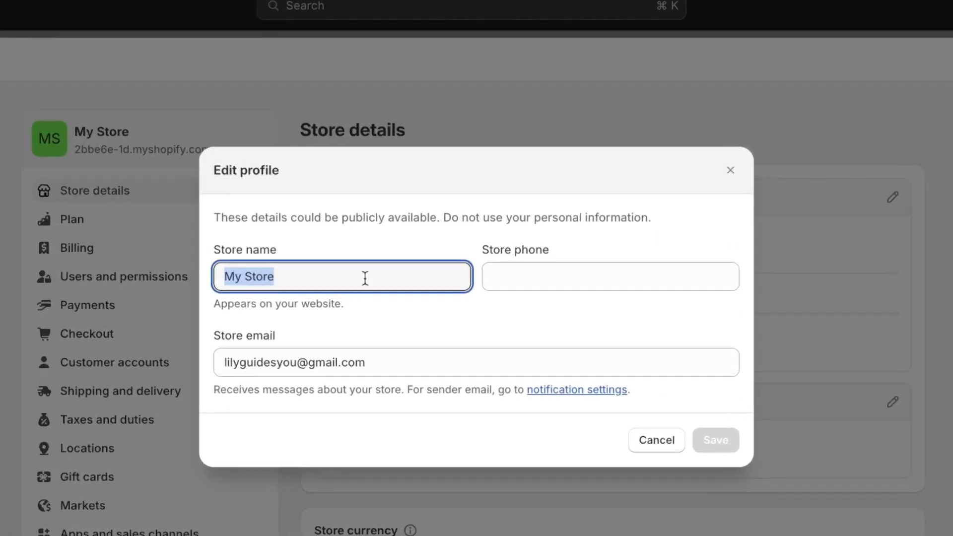
text(Li)
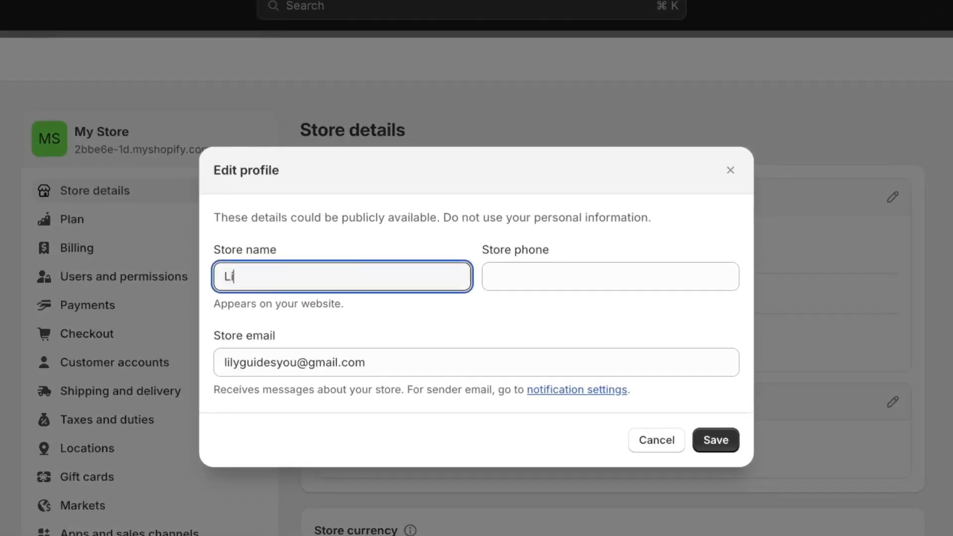
text(ly Styles)
Enter the store's phone number and save the store profile.
click(521, 269)
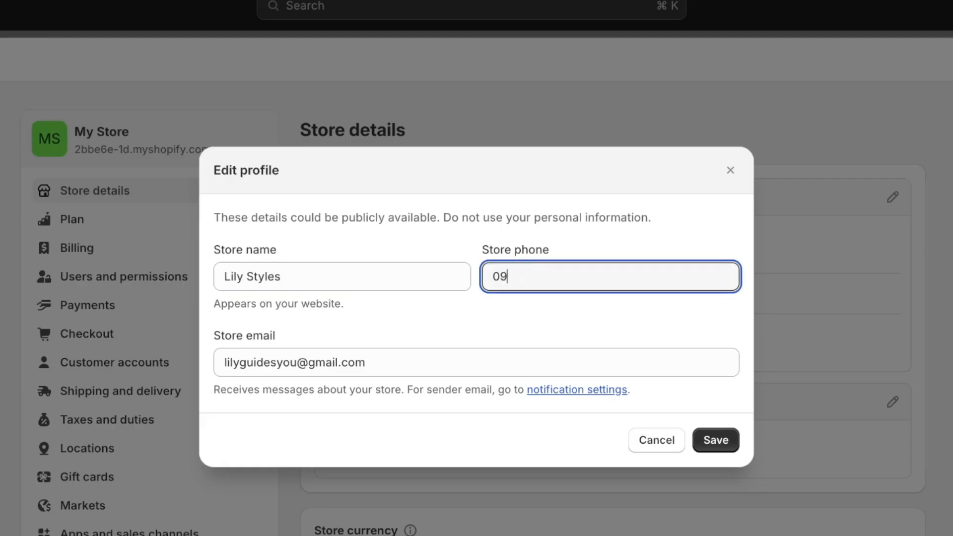
click(714, 435)
Review the store's billing information, currency, time zone, measurement units and order ID format.
scroll(451, 266, down, 1)
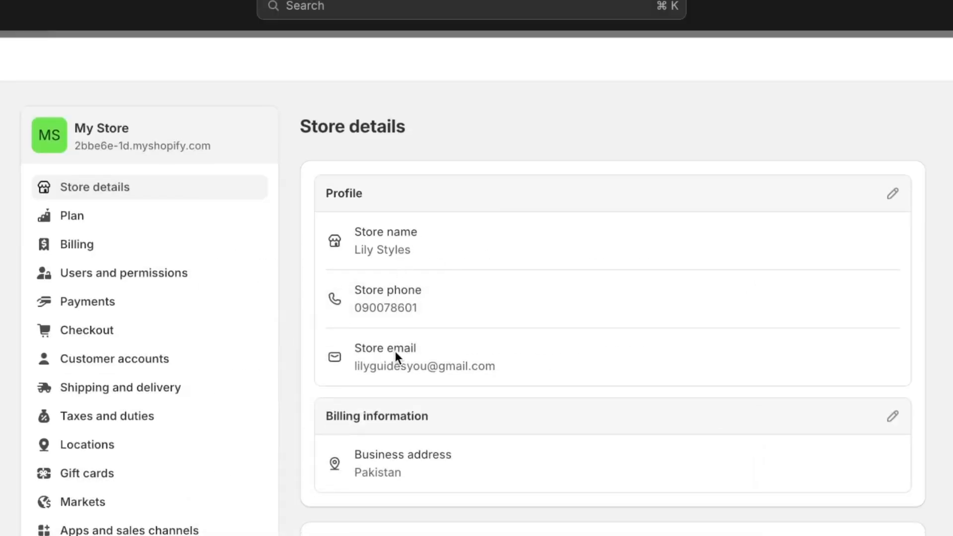
scroll(395, 354, down, 7)
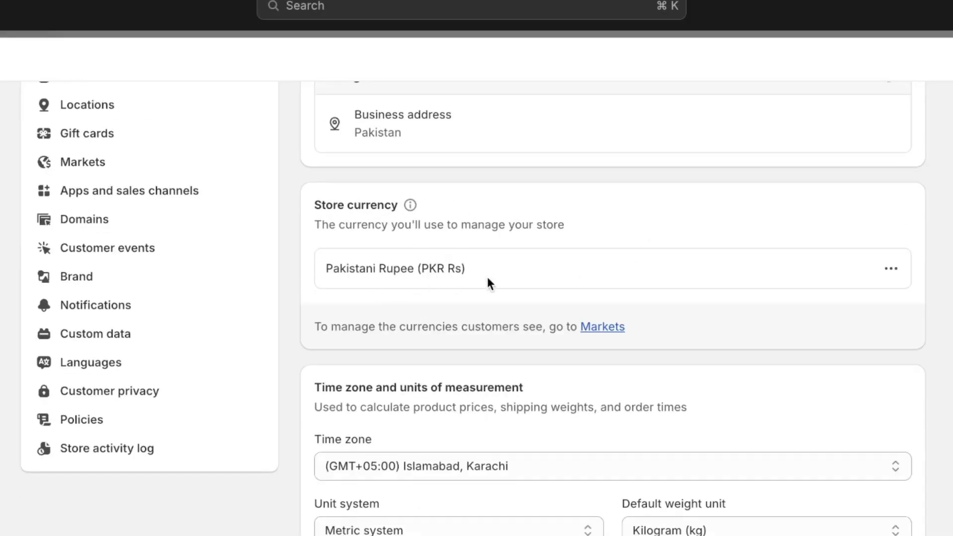
scroll(490, 288, down, 5)
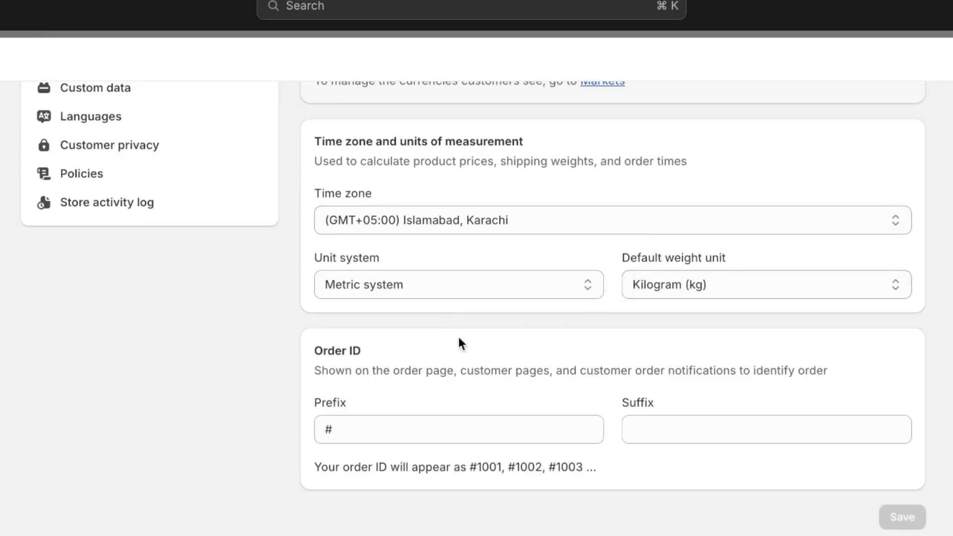
scroll(405, 353, up, 1)
scroll(393, 356, up, 6)
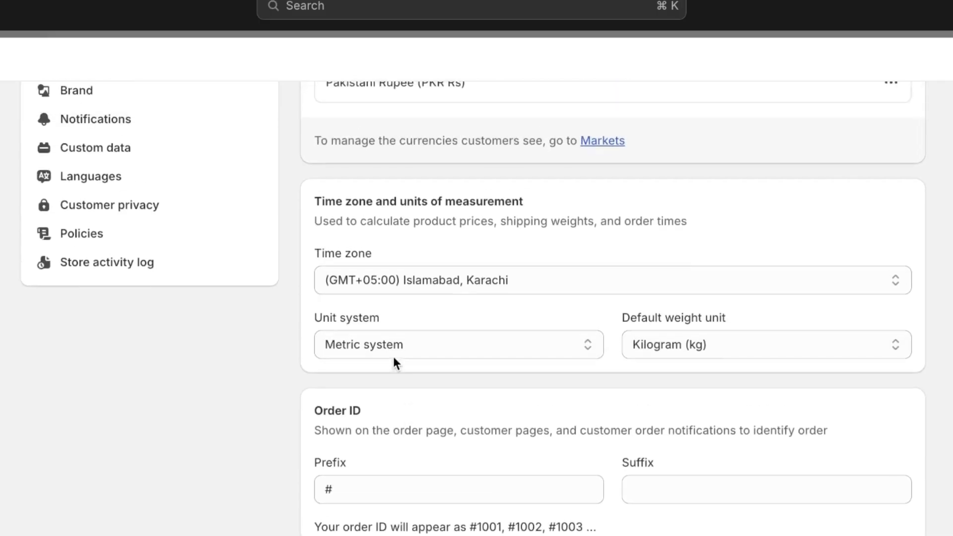
scroll(318, 341, up, 1)
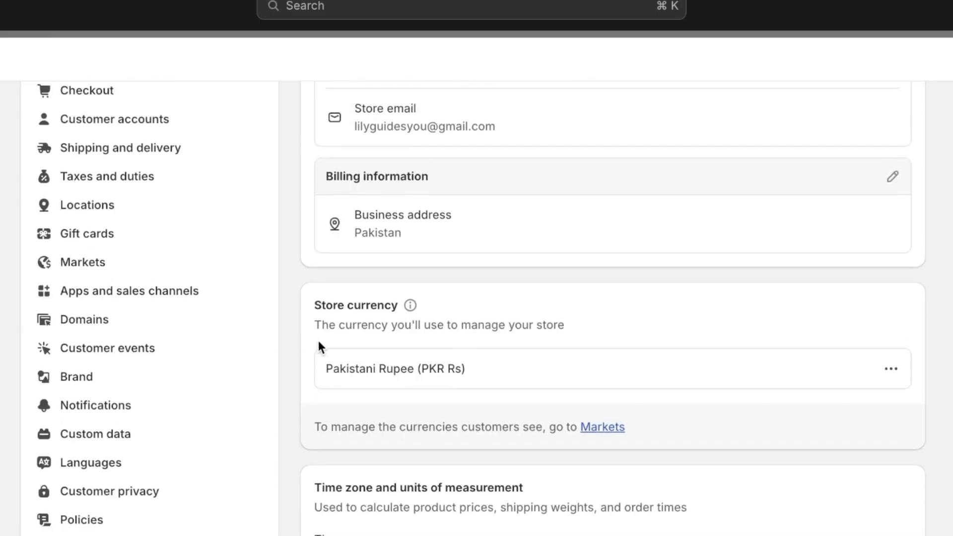
Check the taxes and duties settings, including regional tax collection, import duties and global options.
click(141, 184)
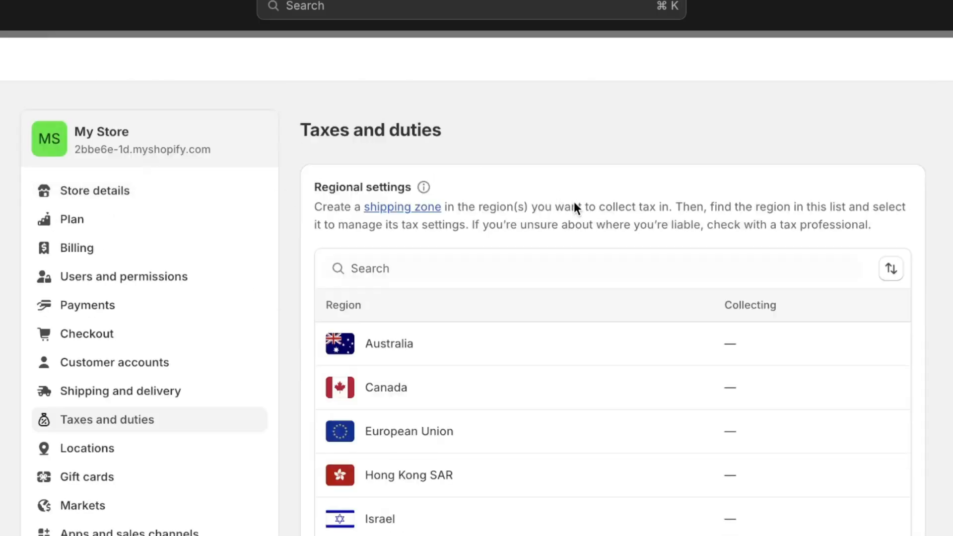
scroll(444, 330, down, 15)
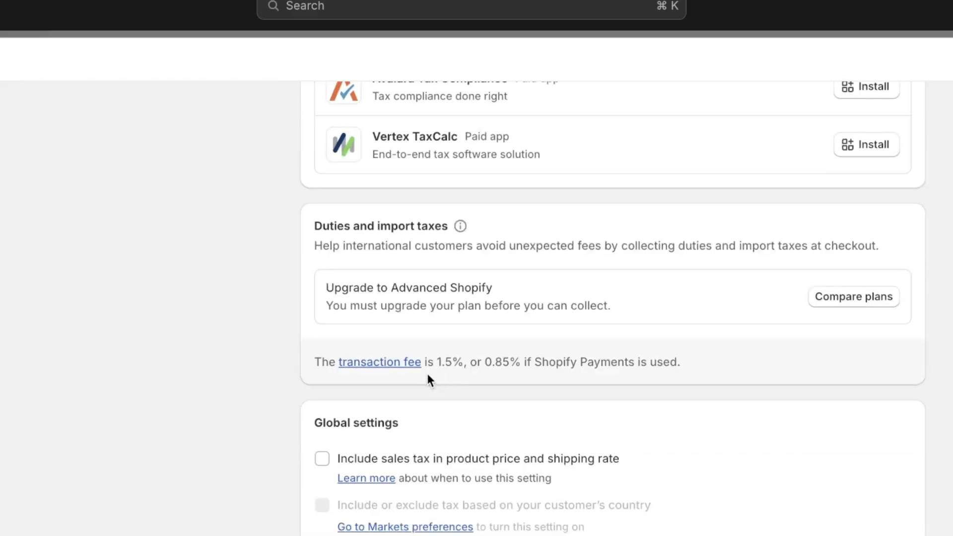
scroll(392, 387, up, 12)
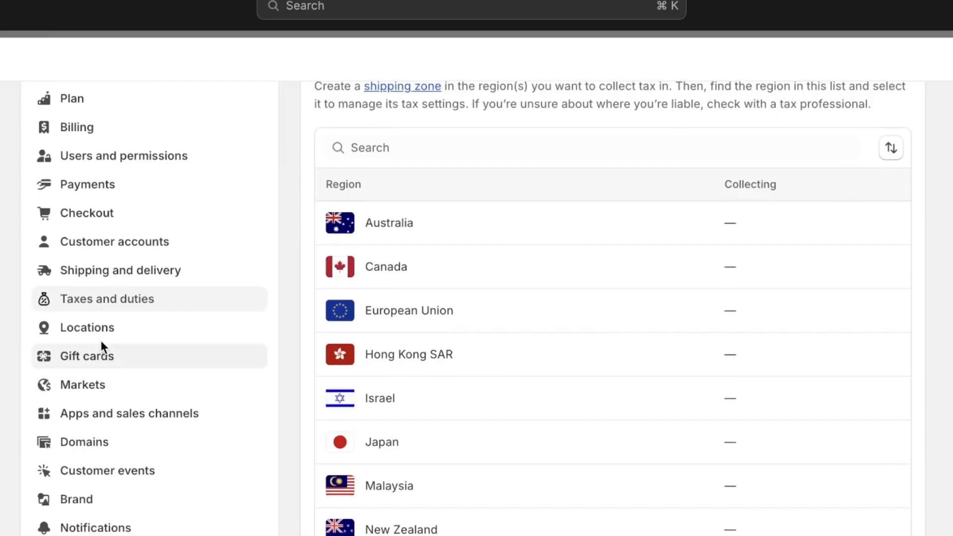
Open the brand settings and review the essential and additional brand assets and the logo options.
scroll(102, 352, down, 1)
click(59, 494)
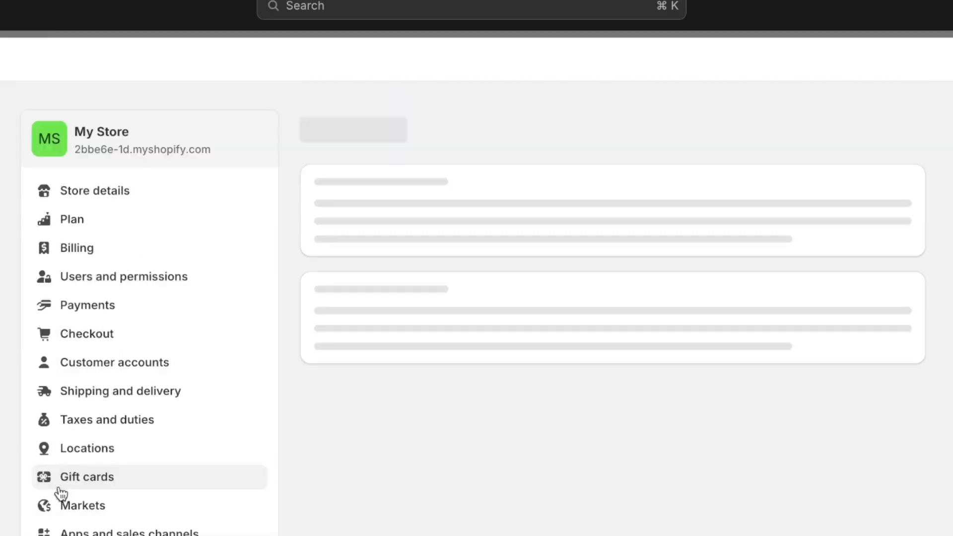
scroll(584, 313, down, 3)
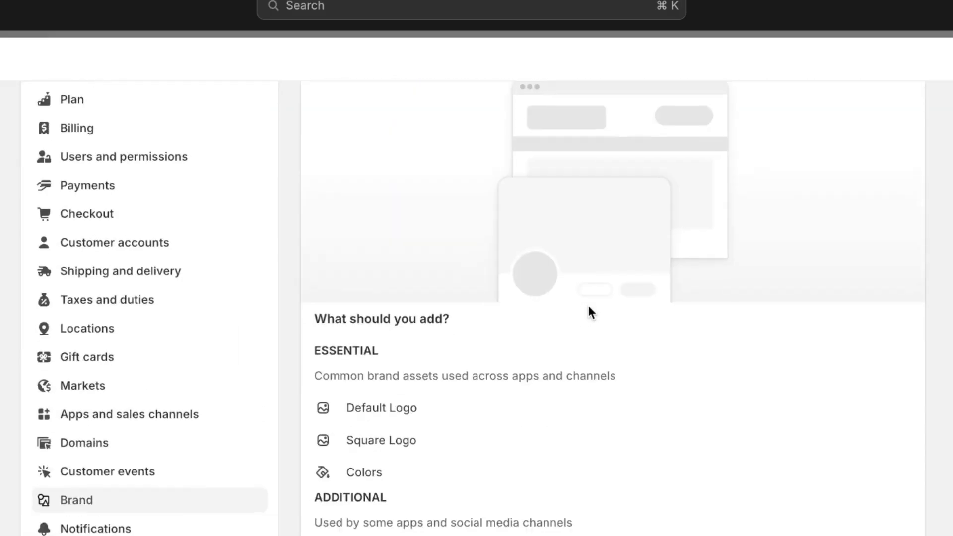
scroll(588, 305, down, 8)
scroll(588, 305, down, 2)
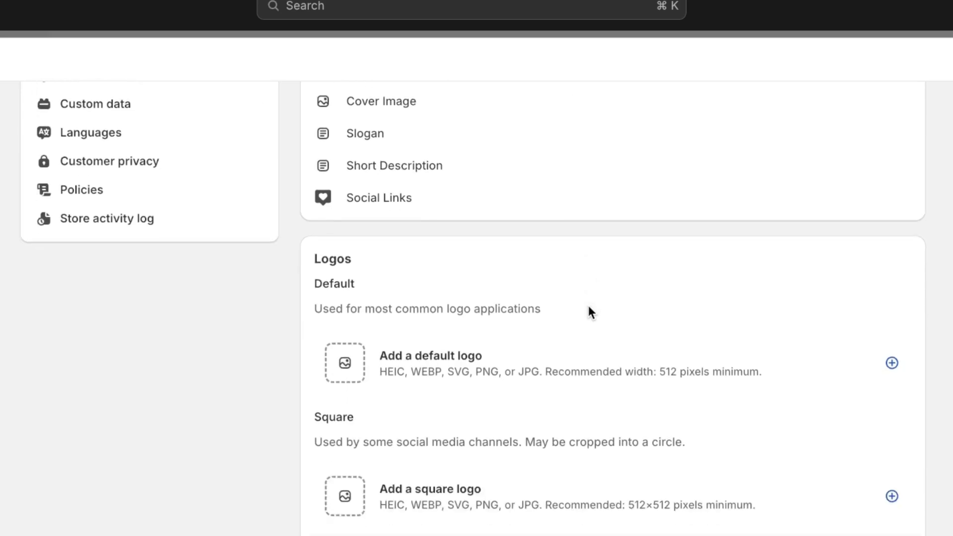
scroll(560, 326, down, 1)
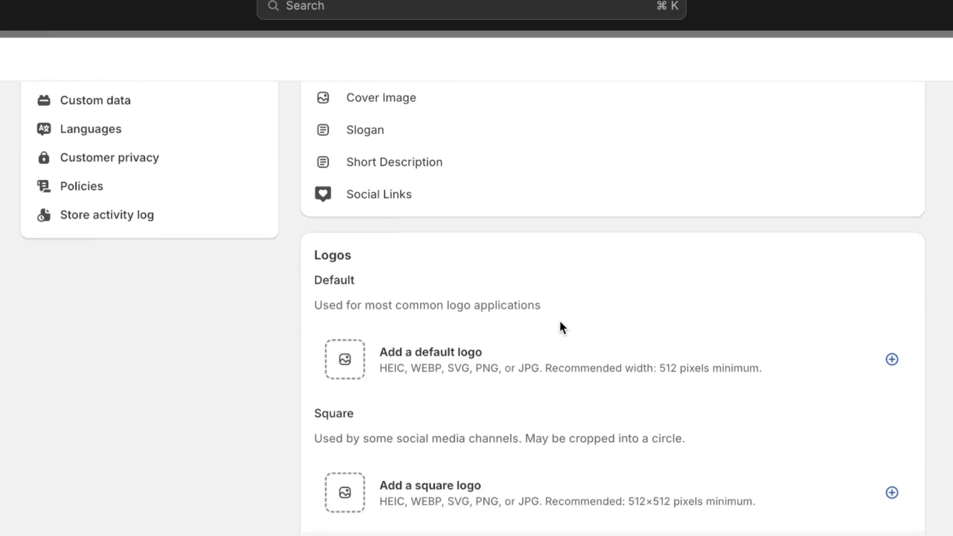
scroll(167, 409, up, 10)
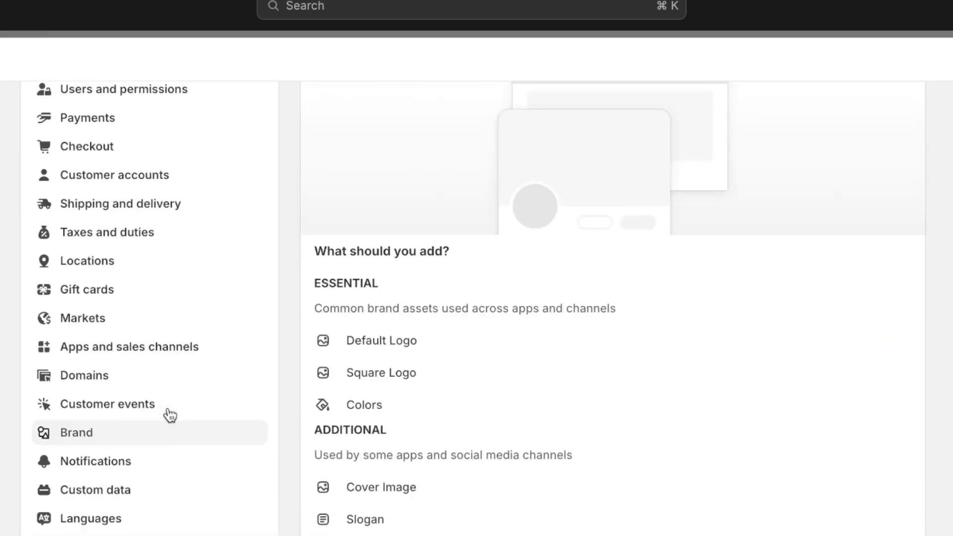
Open the domain settings, view the form for connecting an existing domain, and return to the domains overview.
scroll(167, 418, up, 4)
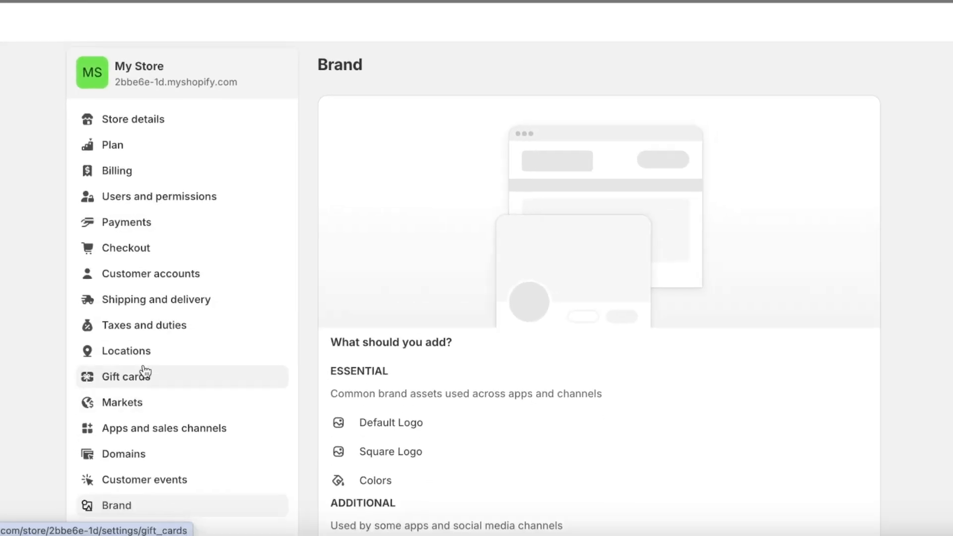
click(127, 454)
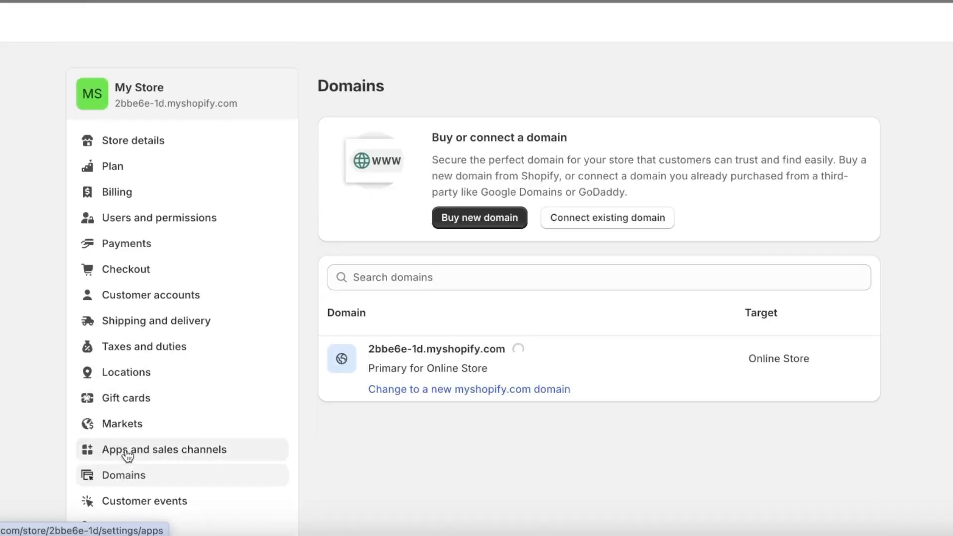
click(611, 224)
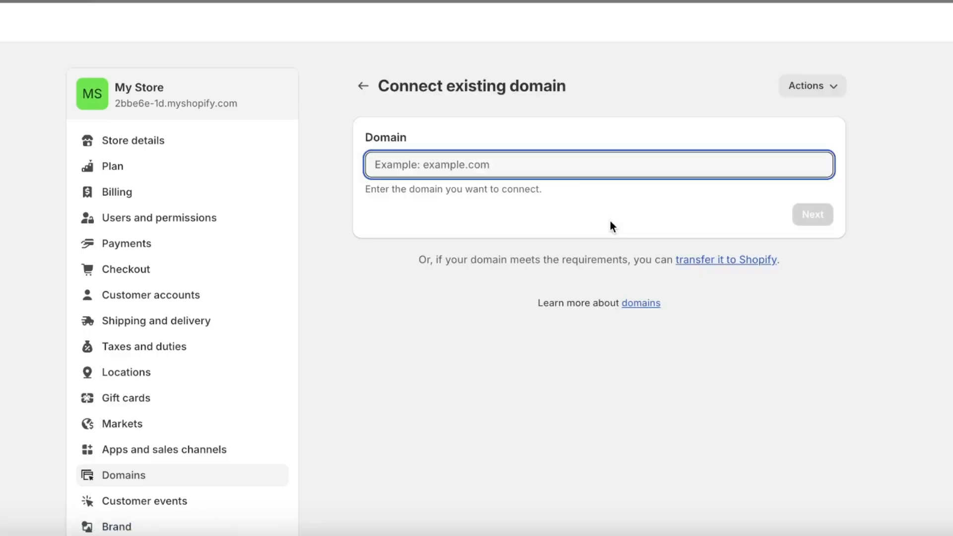
click(363, 87)
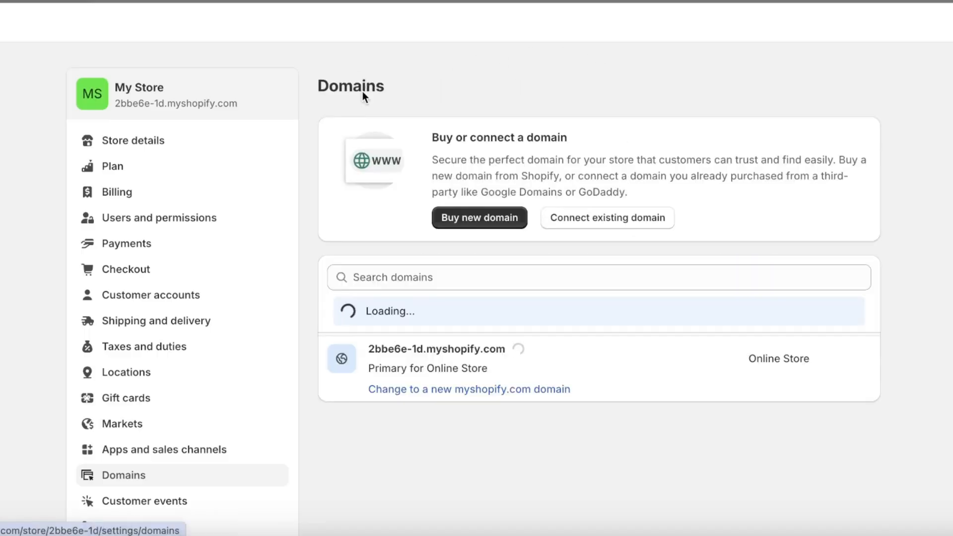
Search for the new domain lilystyles.com and look through the suggested alternatives and their prices.
click(485, 221)
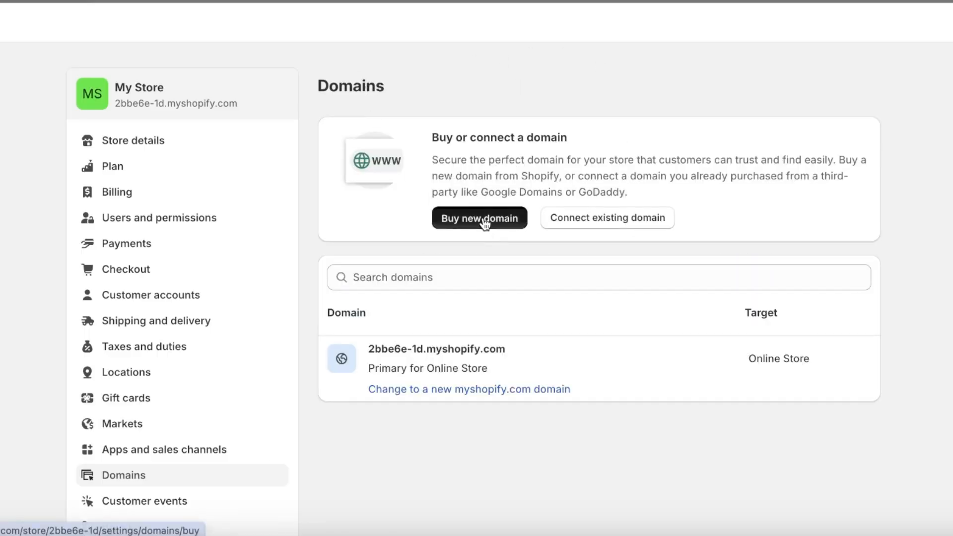
click(497, 179)
text(lilystyles.com)
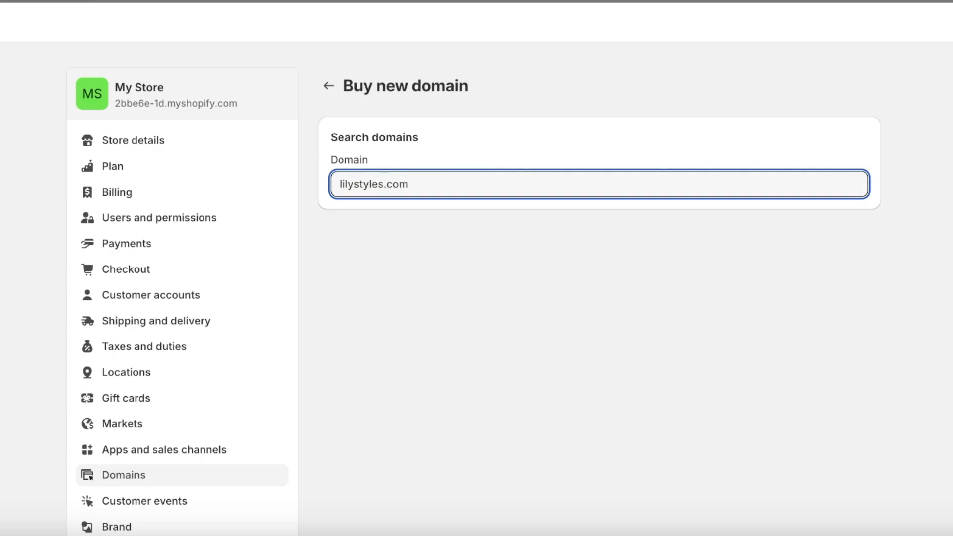
scroll(563, 212, down, 1)
scroll(559, 211, down, 4)
scroll(574, 181, up, 3)
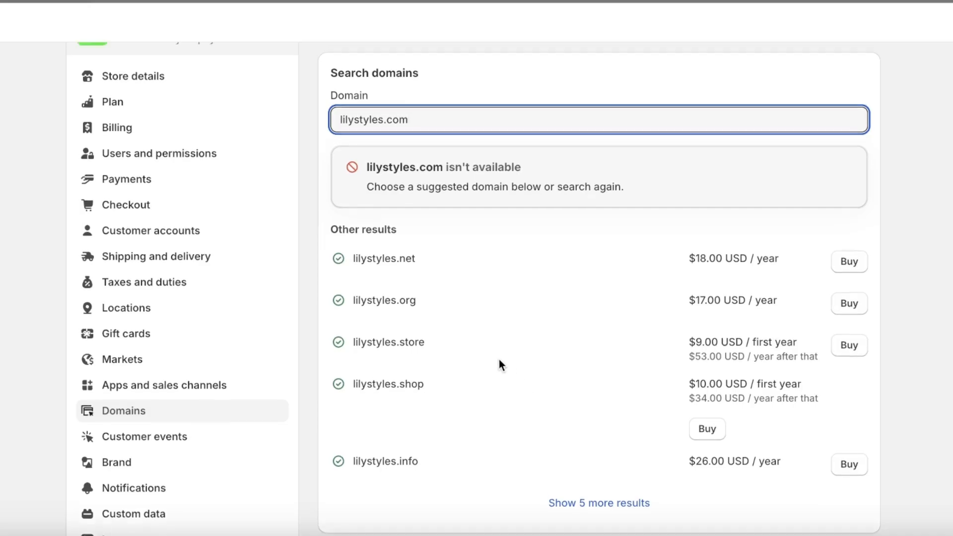
scroll(499, 359, up, 1)
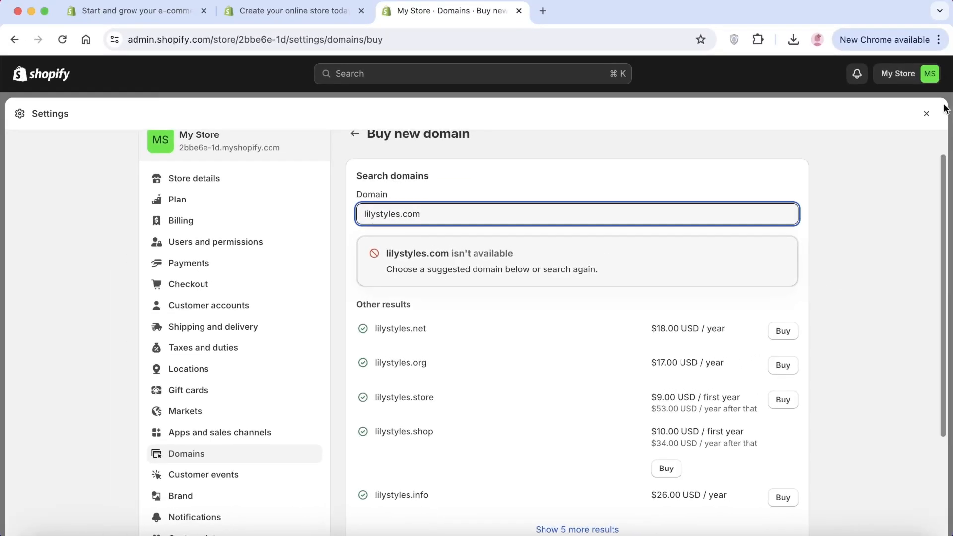
Close the settings, choose the Basic plan from the trial offer, and subscribe to it with monthly billing.
click(926, 113)
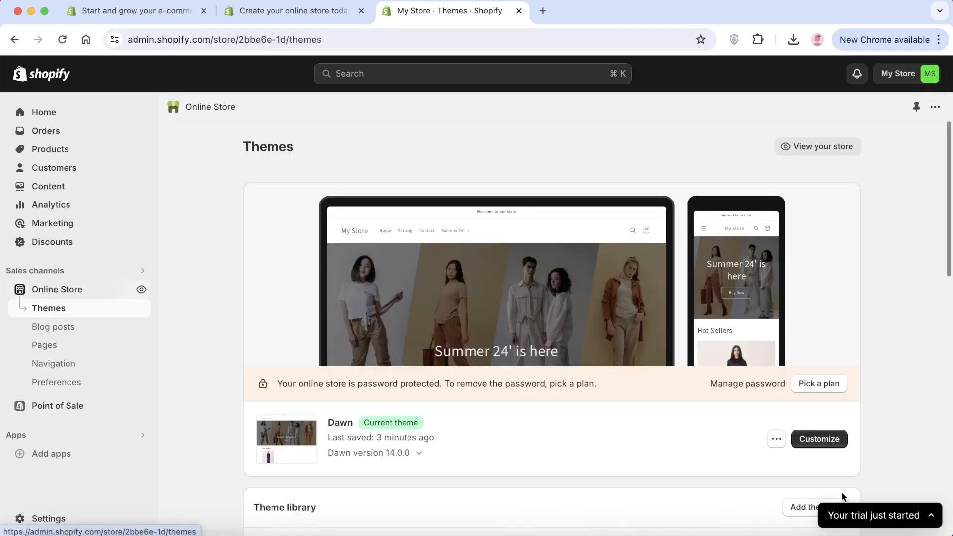
click(871, 519)
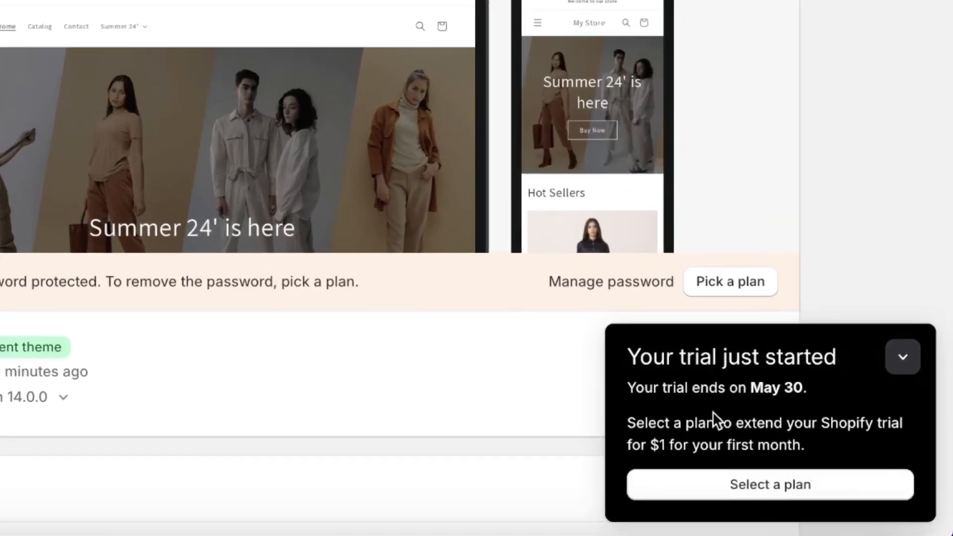
click(720, 493)
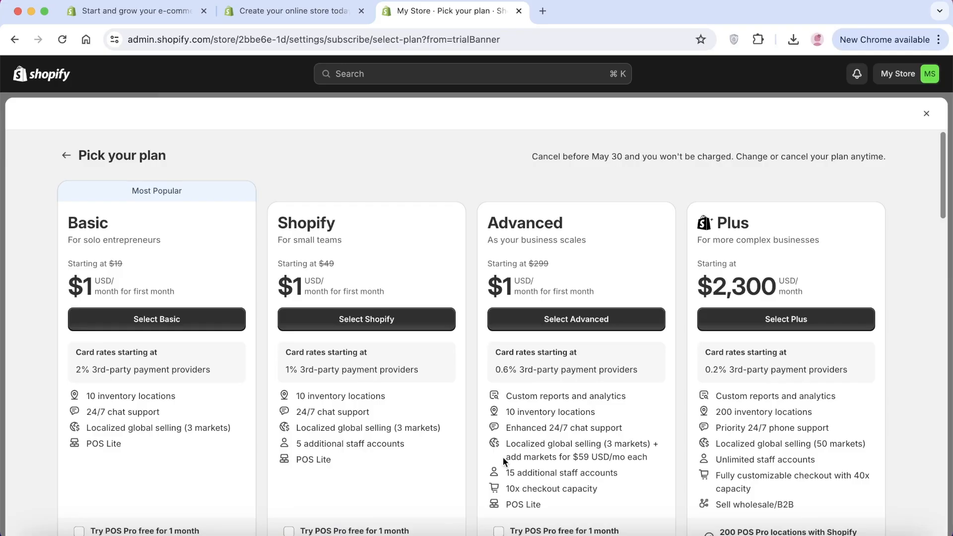
click(119, 329)
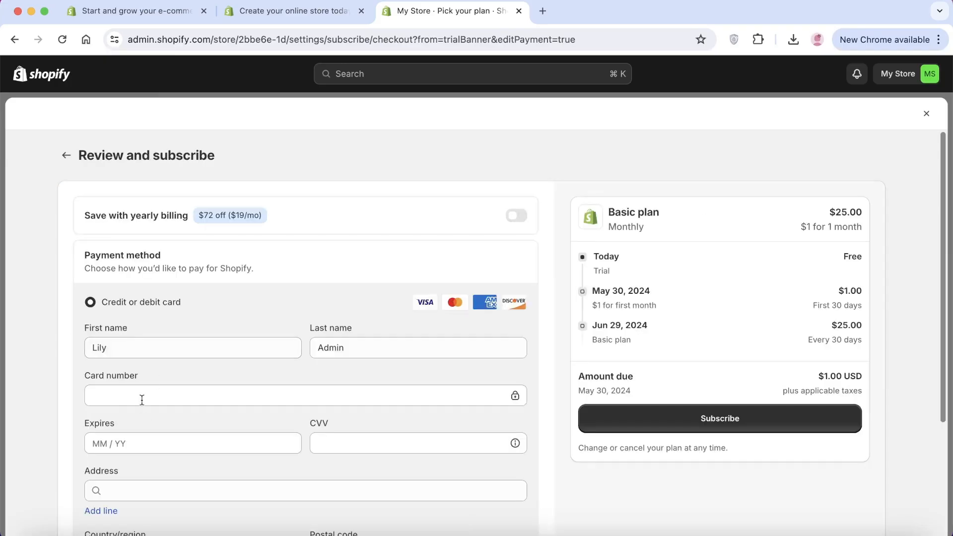
scroll(159, 397, down, 2)
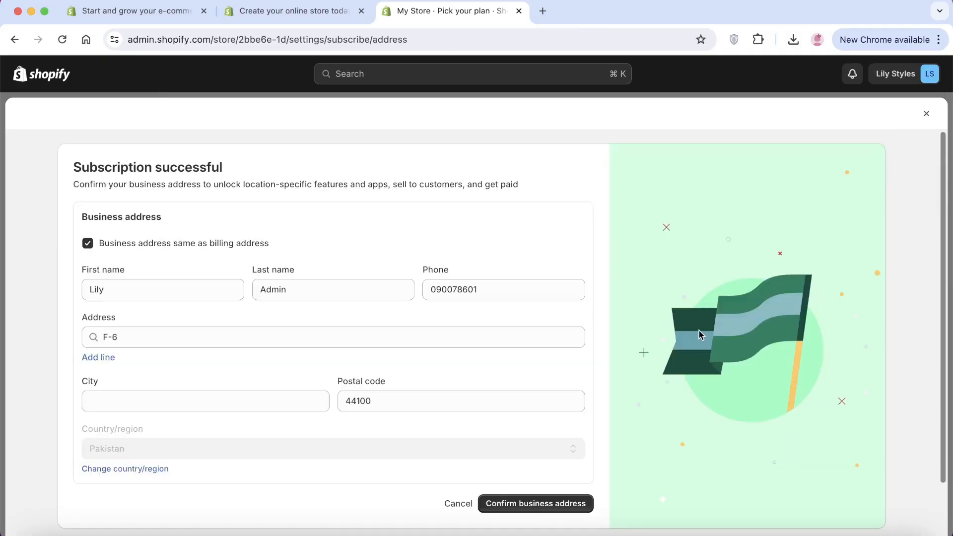
Fill in the city of the business address and confirm the address.
click(277, 406)
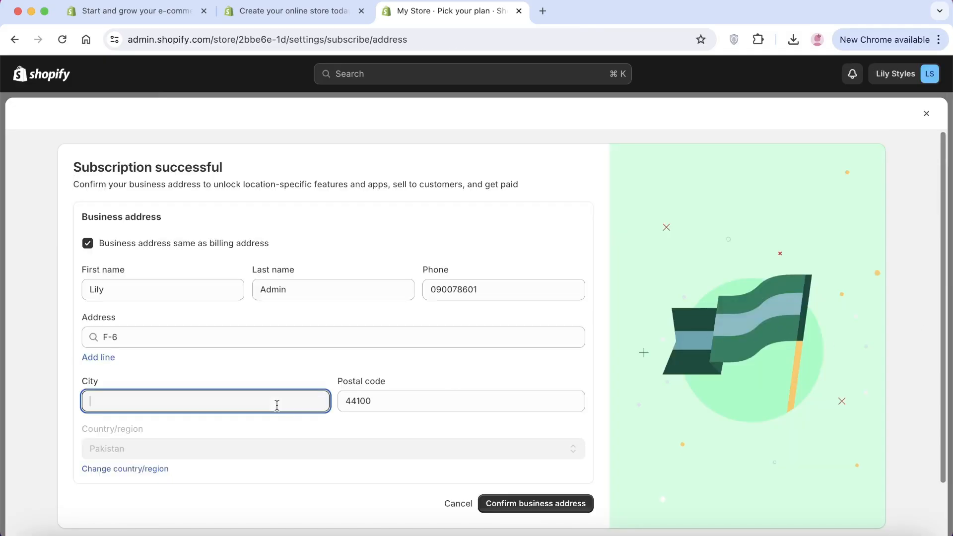
click(539, 503)
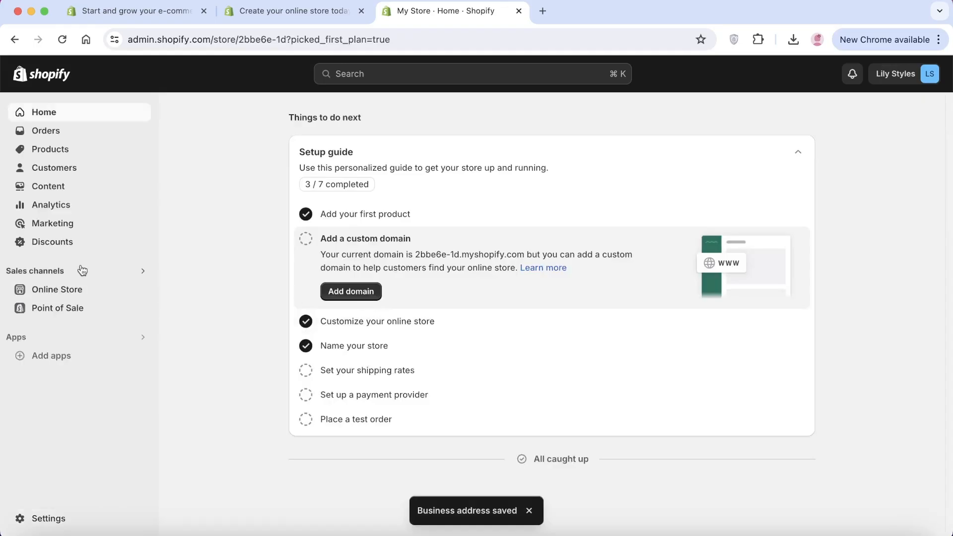
Open the online store's themes page and remove the password protection from the storefront.
click(42, 291)
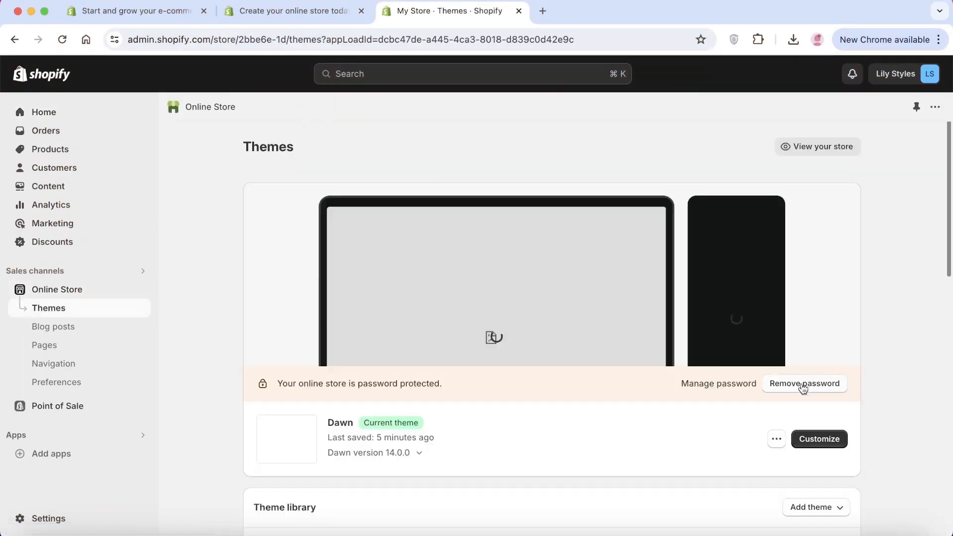
click(789, 386)
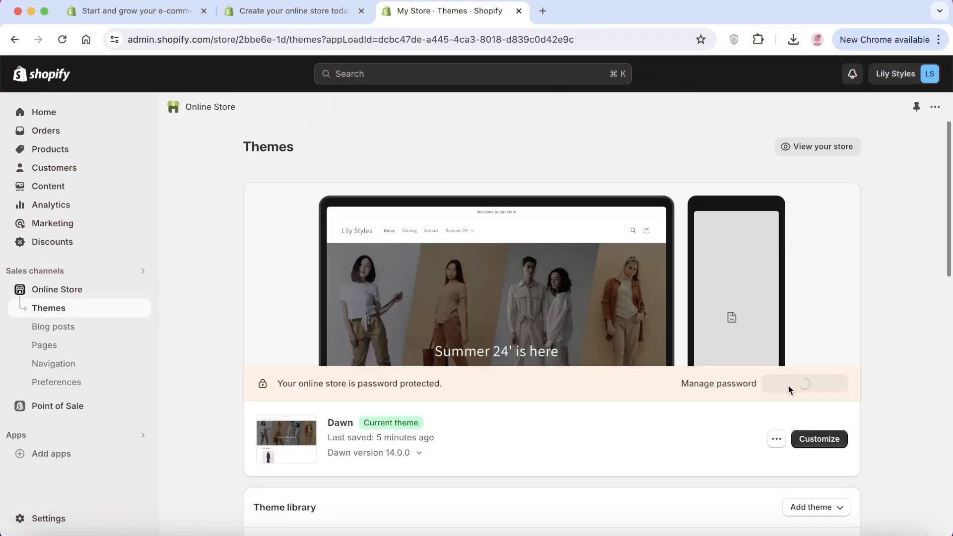
scroll(383, 329, down, 3)
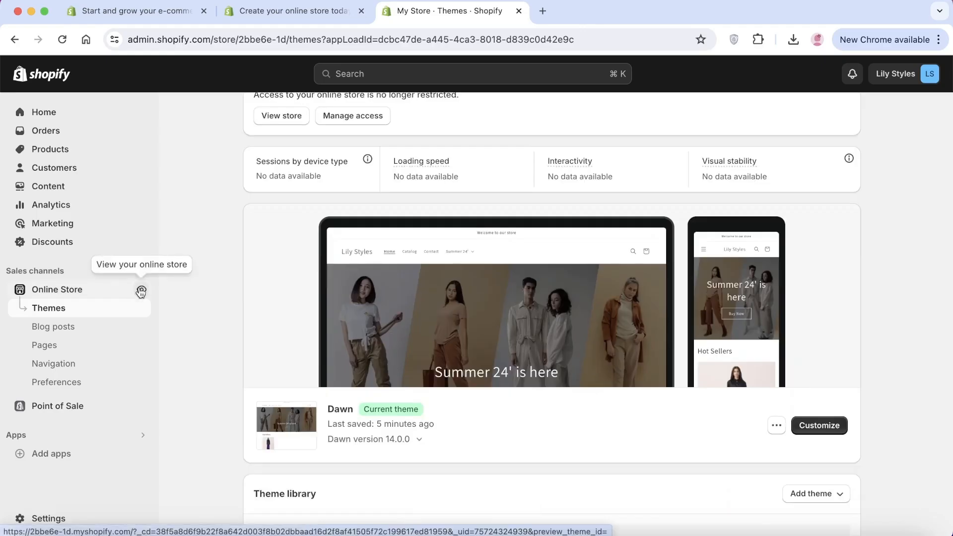
View the live online store and look through its home page from the banner to the Hot Sellers section.
click(141, 291)
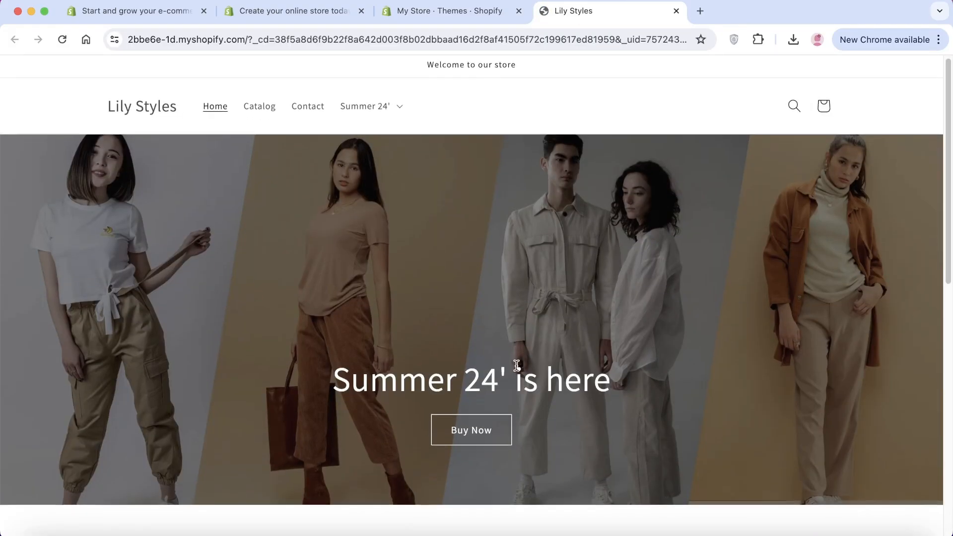
scroll(515, 361, down, 5)
scroll(516, 370, down, 3)
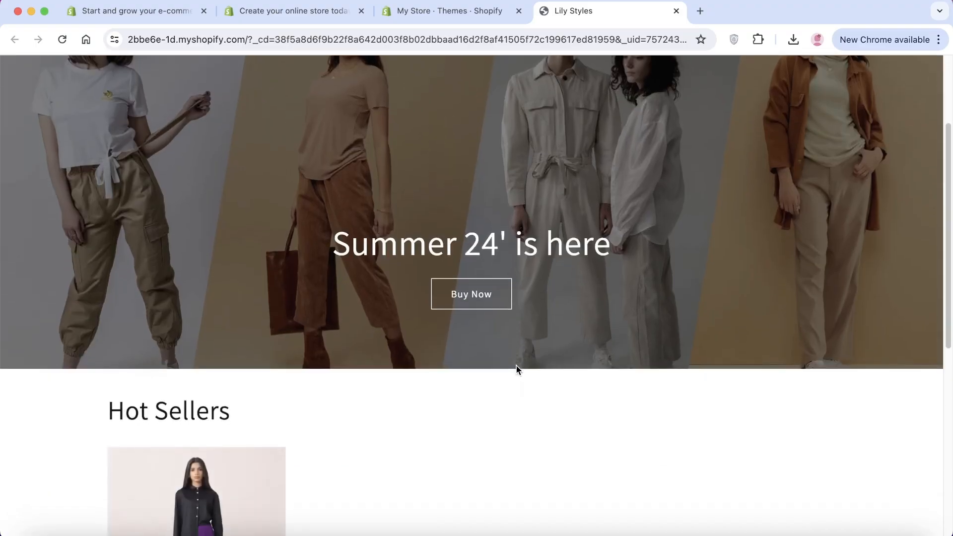
scroll(516, 370, up, 1)
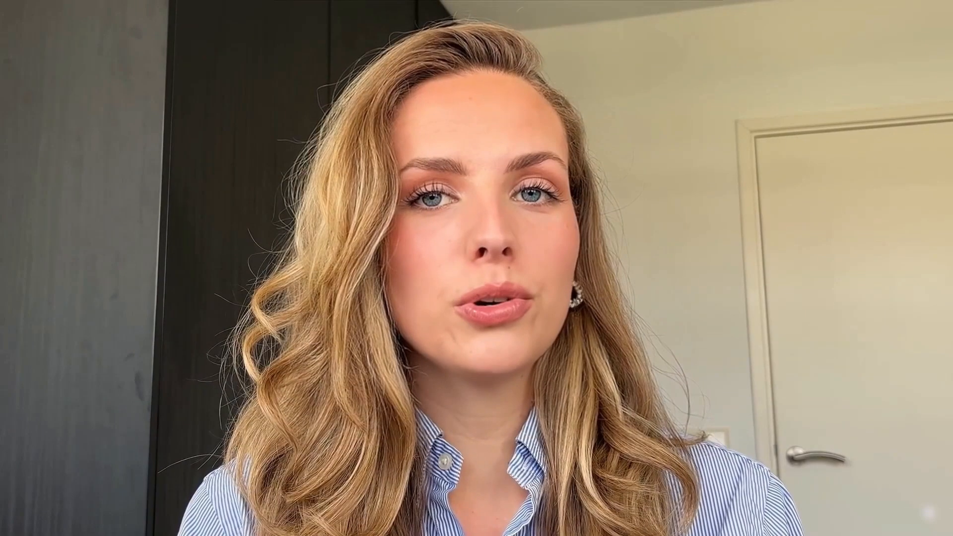